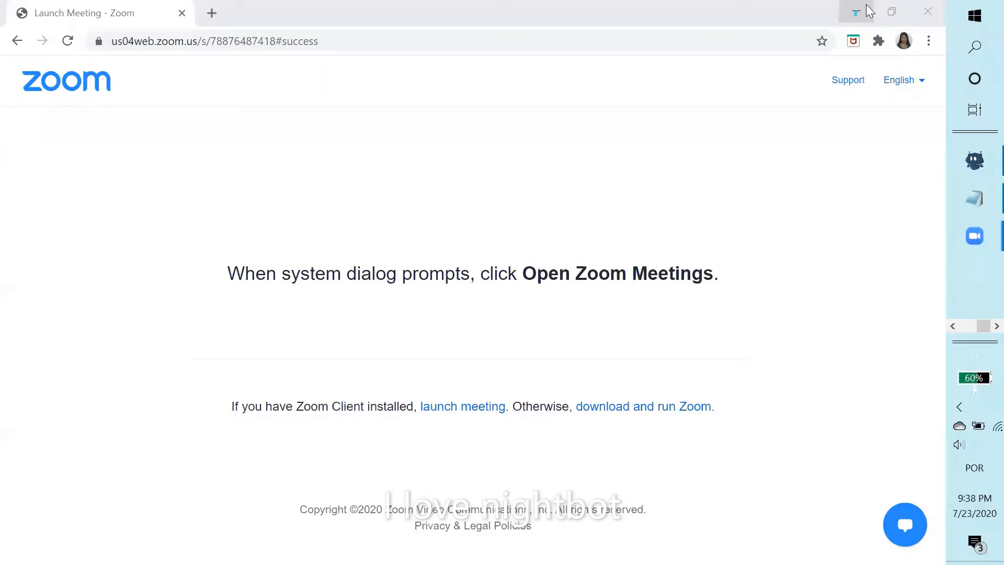
- Minimize the browser, bring up the Notepad note and replace all its text with "I will show how use NIGHTBOT while doing"
{"action": "left_click", "coordinate": [859, 11]}
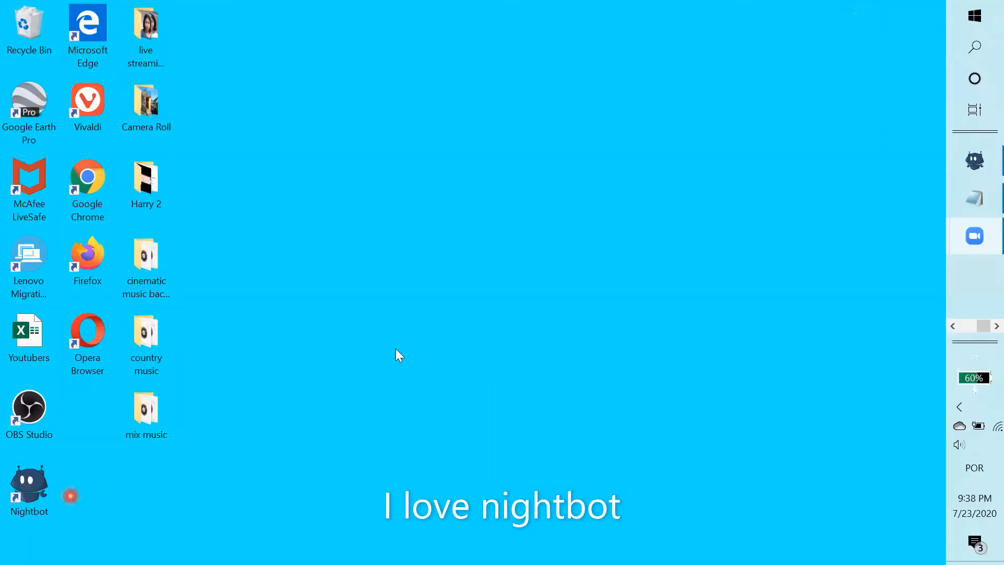
{"action": "left_click", "coordinate": [972, 199]}
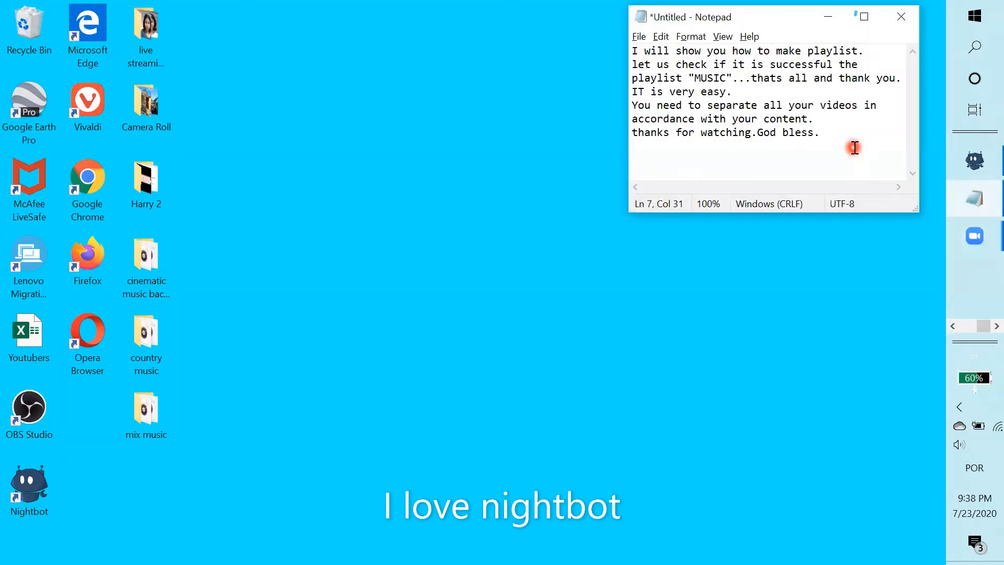
{"action": "left_click_drag", "start_coordinate": [835, 134], "coordinate": [632, 50]}
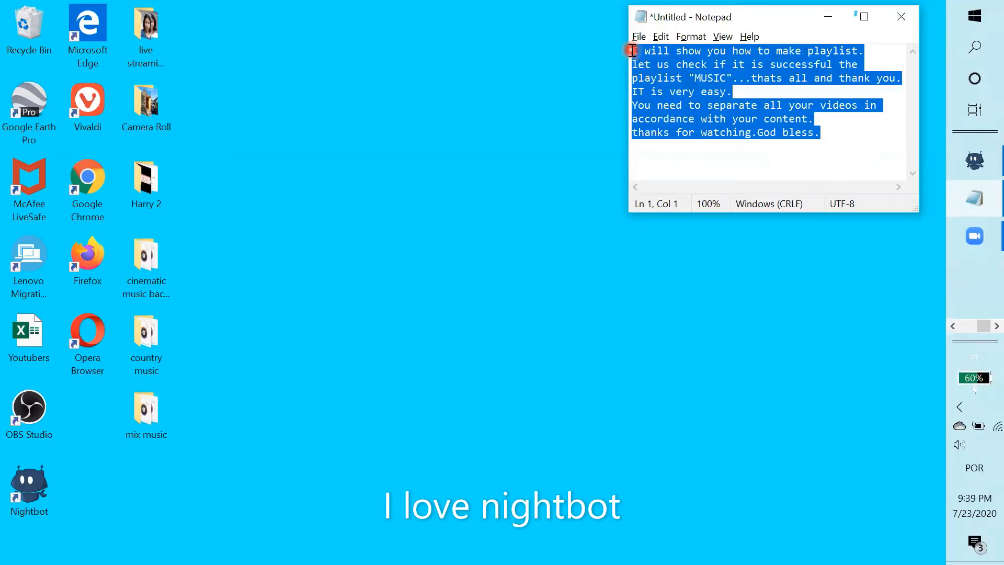
{"action": "type", "text": "I will "}
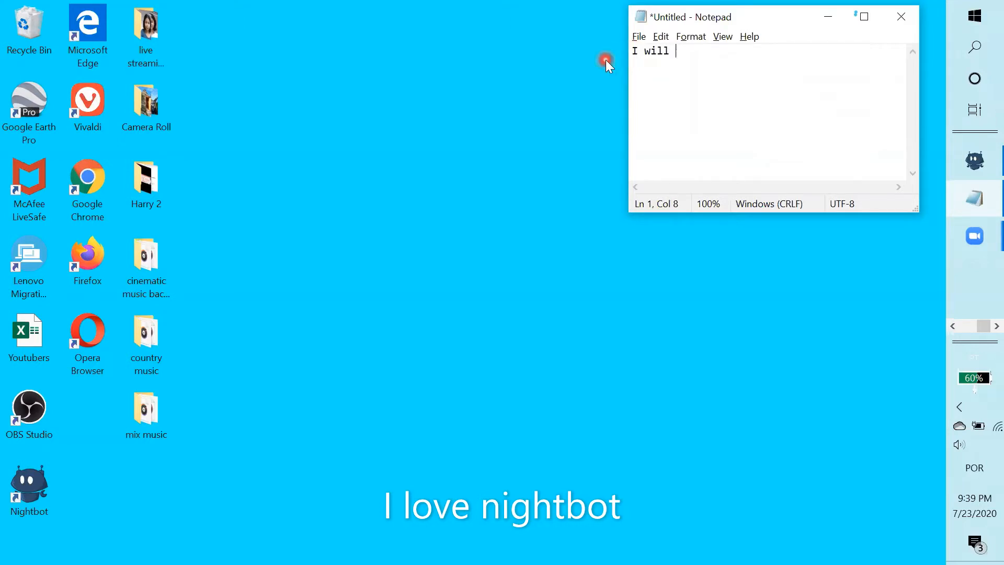
{"action": "type", "text": "show how use"}
{"action": "key", "text": "Caps_Lock"}
{"action": "type", "text": "NI"}
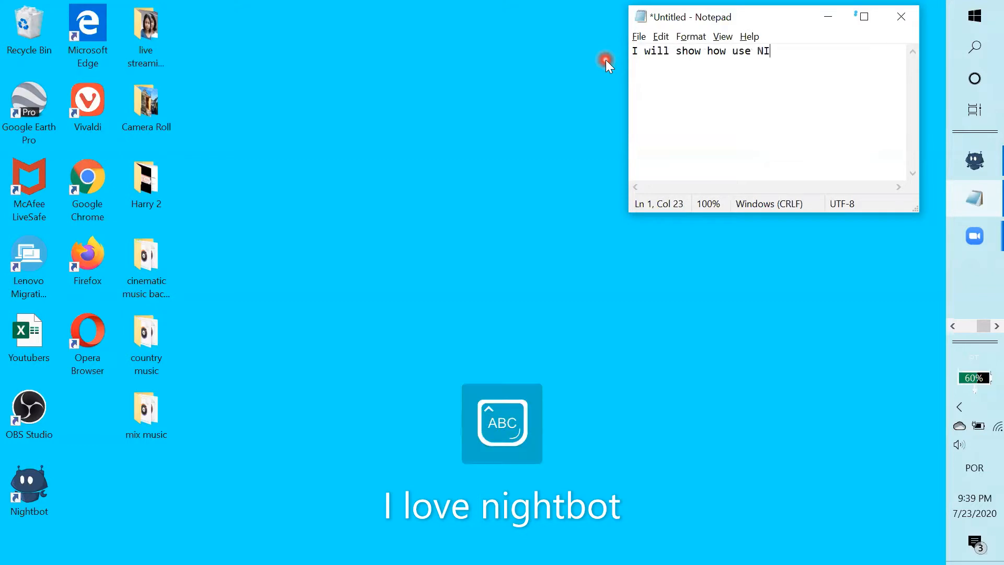
{"action": "type", "text": "GHTBO"}
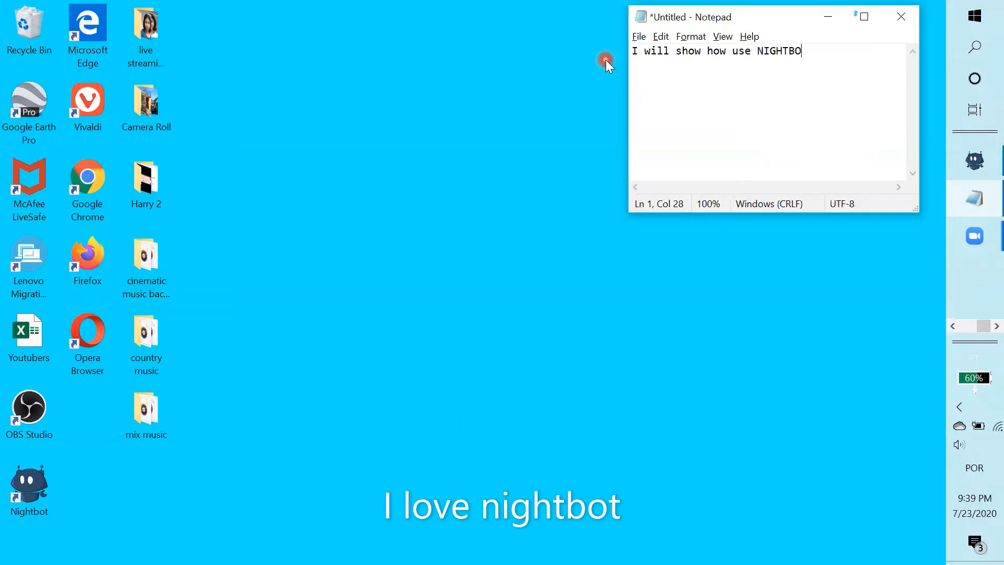
{"action": "type", "text": "T  while doing live"}
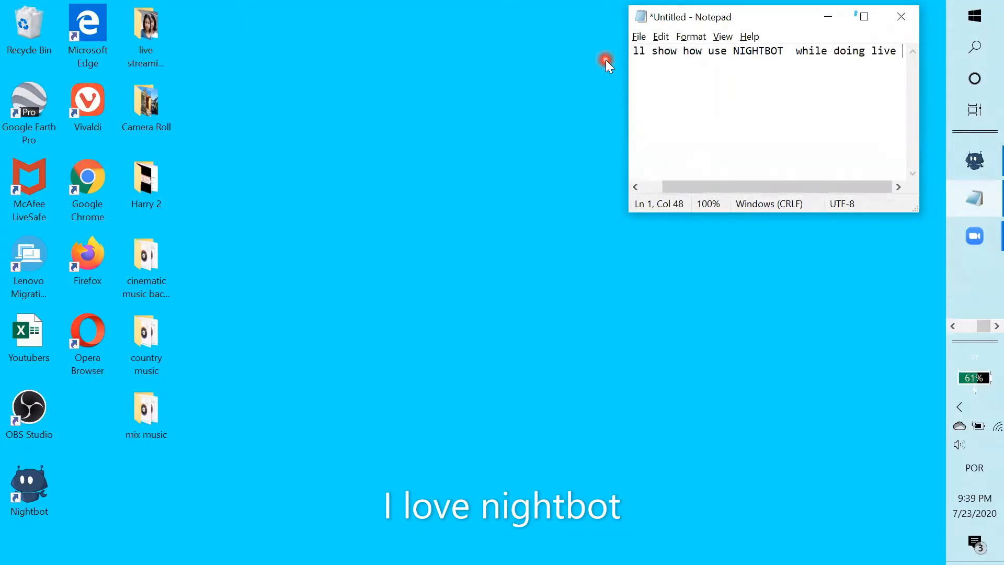
{"action": "key", "text": "BackSpace"}
{"action": "key", "text": "BackSpace"}
{"action": "key", "text": "BackSpace"}
{"action": "key", "text": "BackSpace"}
{"action": "key", "text": "BackSpace"}
{"action": "key", "text": "BackSpace"}
{"action": "key", "text": "BackSpace"}
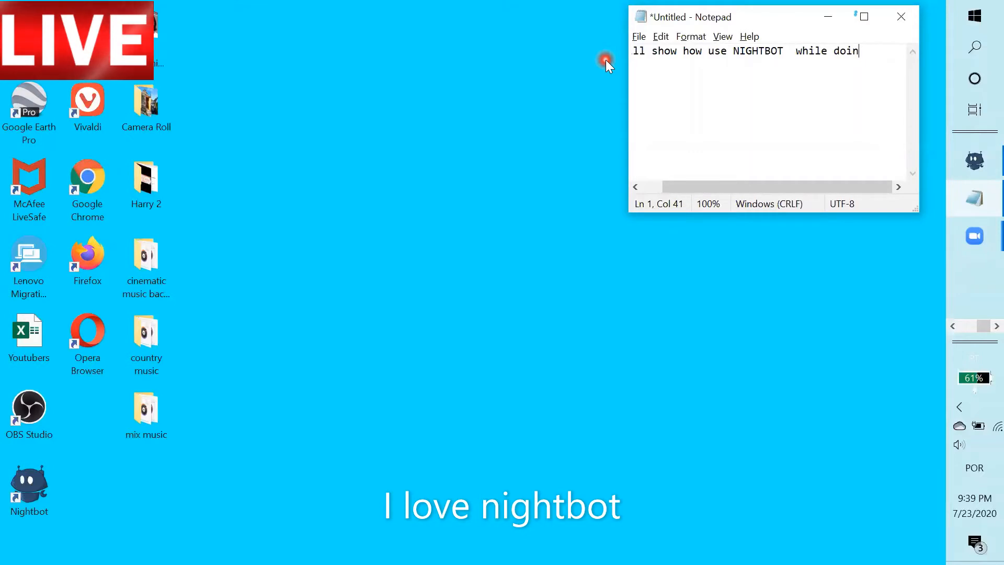
{"action": "type", "text": "g"}
- Add a second line to the note reading "LIVE STREAMING..the advantage is"
{"action": "key", "text": "Return"}
{"action": "key", "text": "Caps_Lock"}
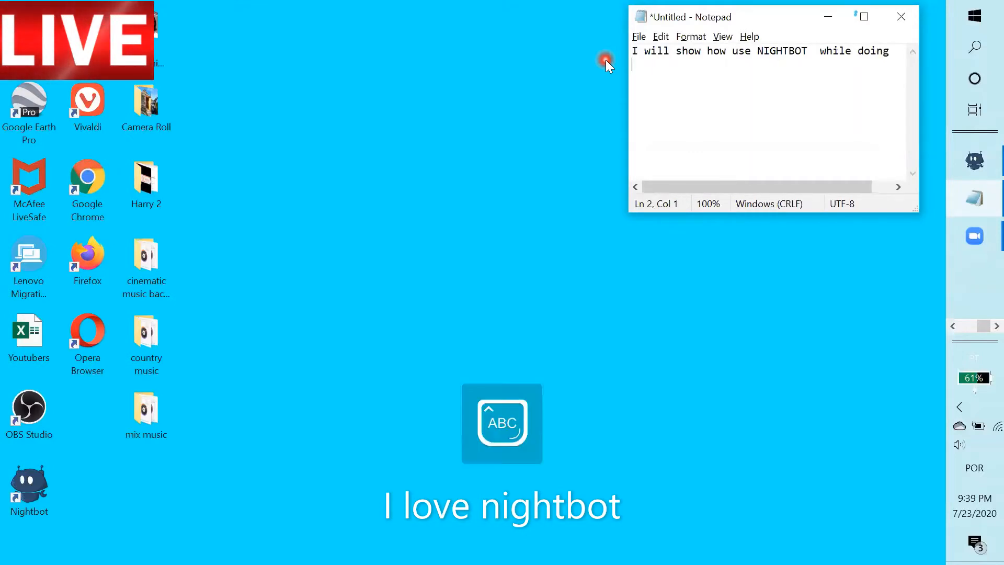
{"action": "type", "text": "LIVE STREA"}
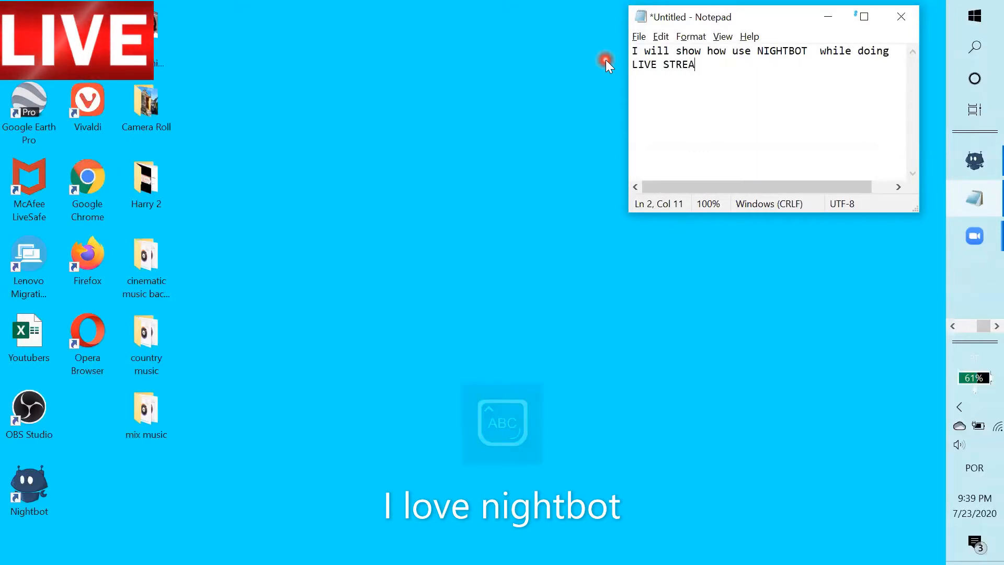
{"action": "type", "text": "MING"}
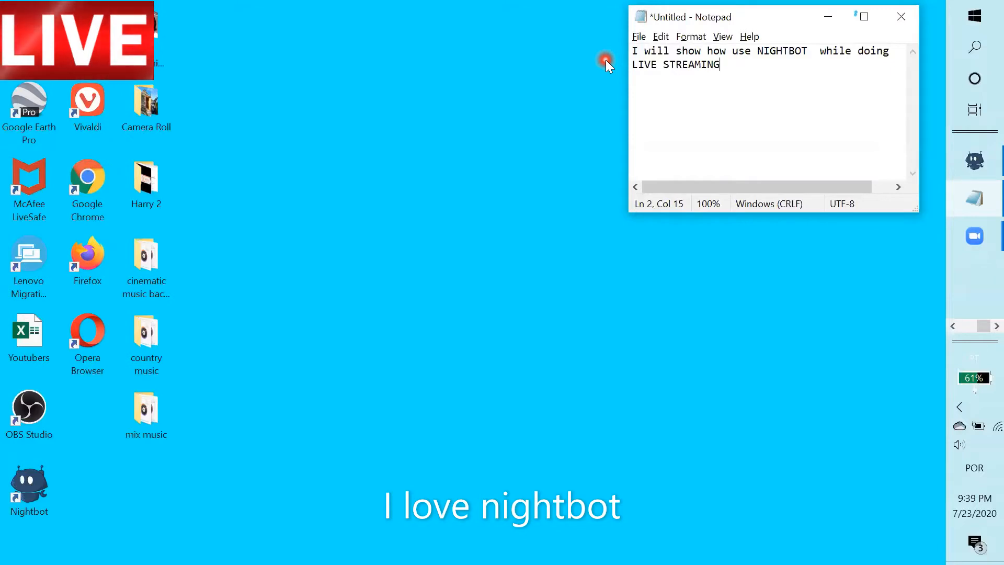
{"action": "type", "text": "..t"}
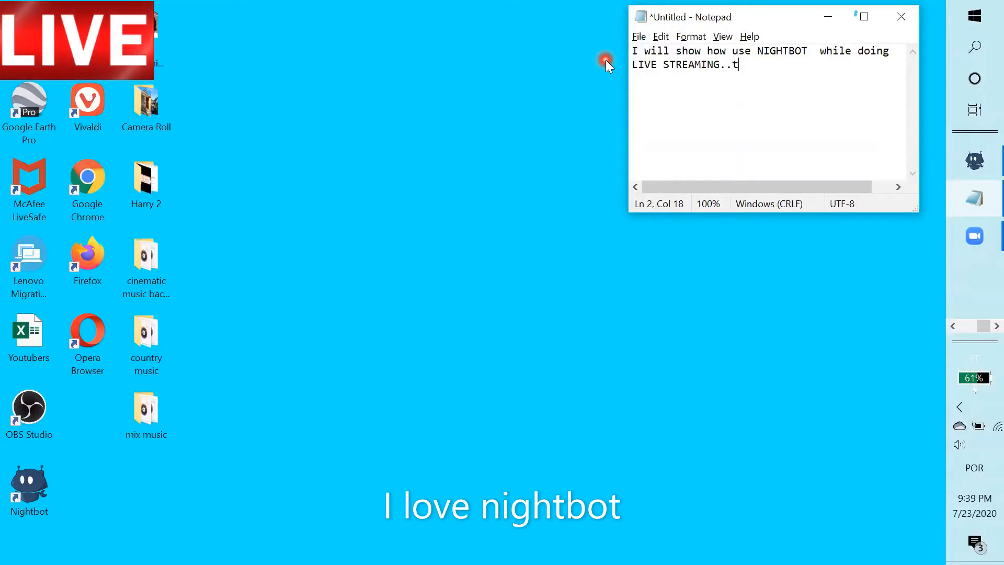
{"action": "type", "text": "he adva"}
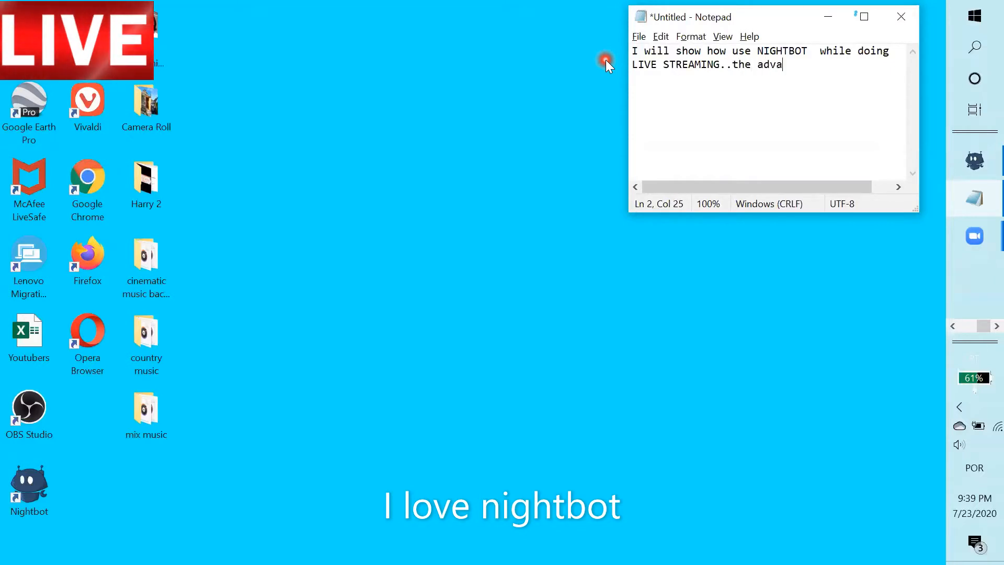
{"action": "type", "text": "ntage is"}
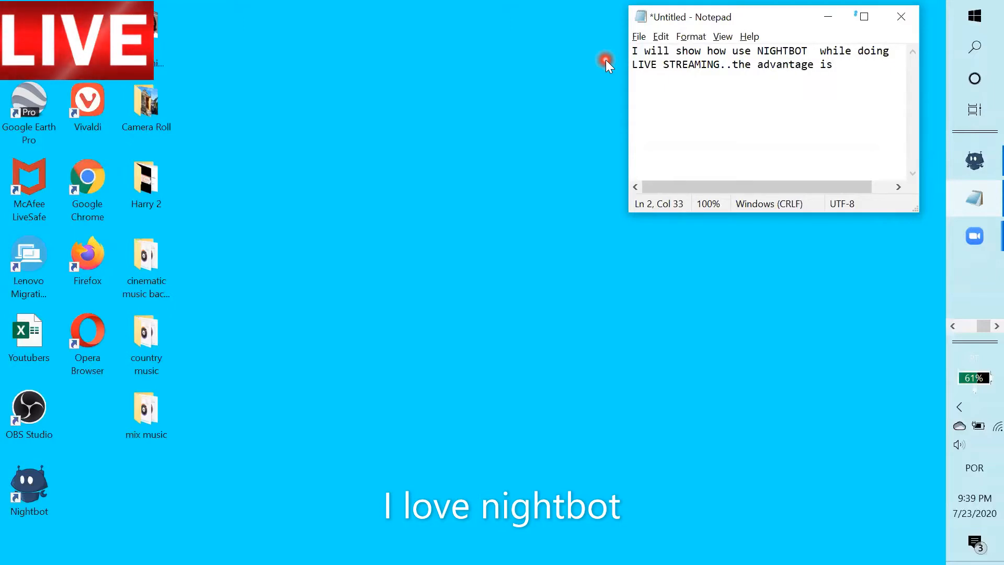
- Add a third line to the note reading "the nightbot will reply to your guests while you"
{"action": "key", "text": "Return"}
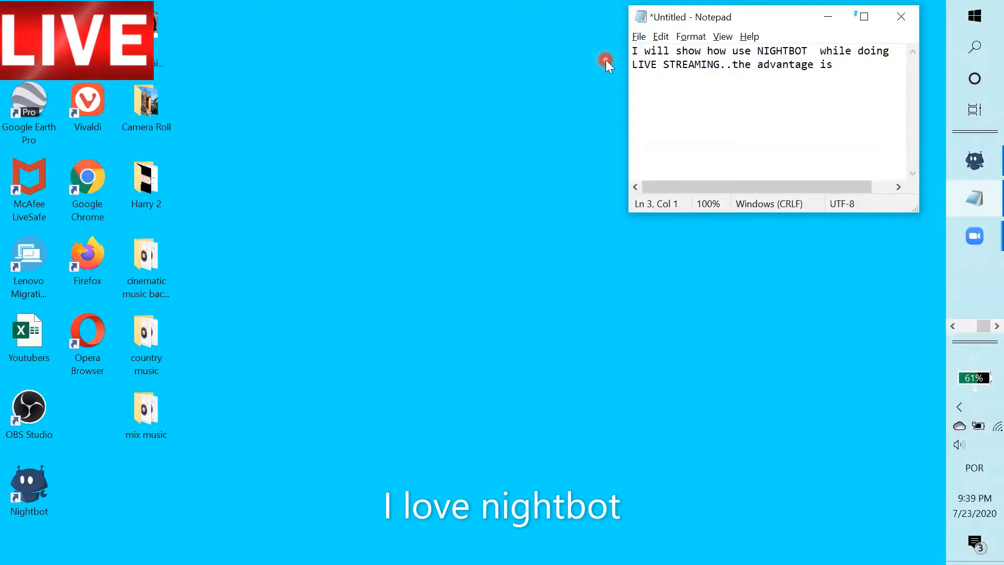
{"action": "type", "text": "the nigh"}
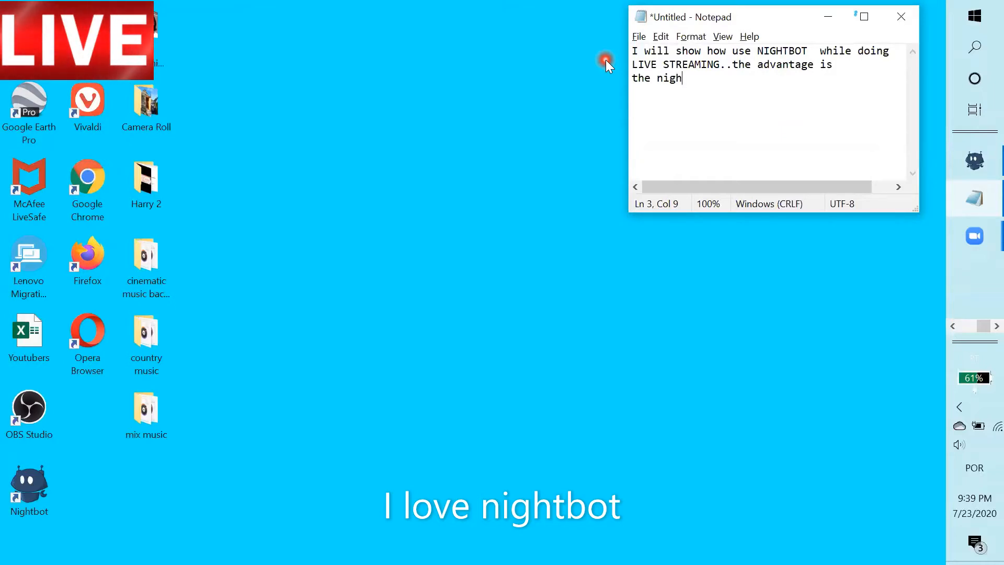
{"action": "type", "text": "tbot "}
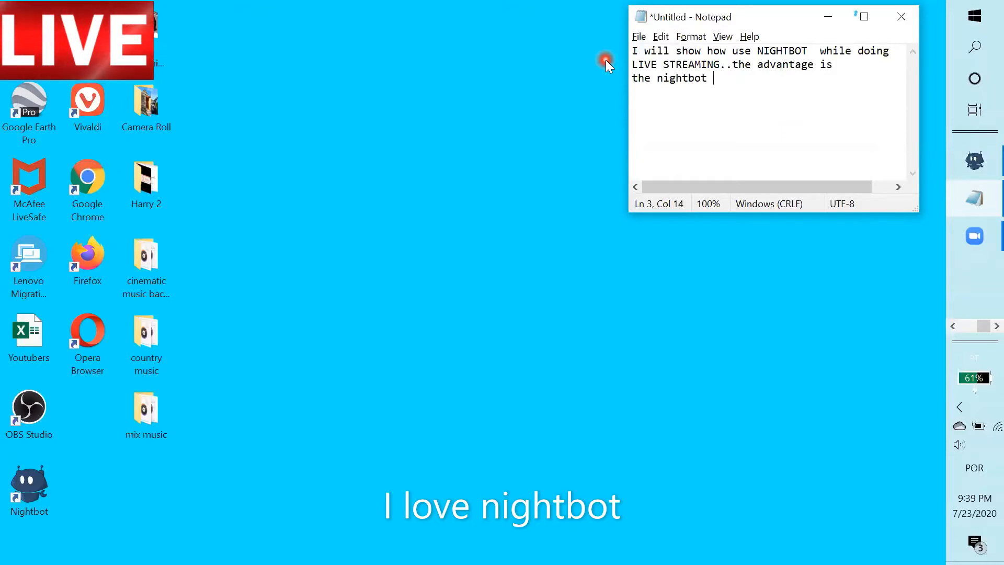
{"action": "type", "text": "will repl"}
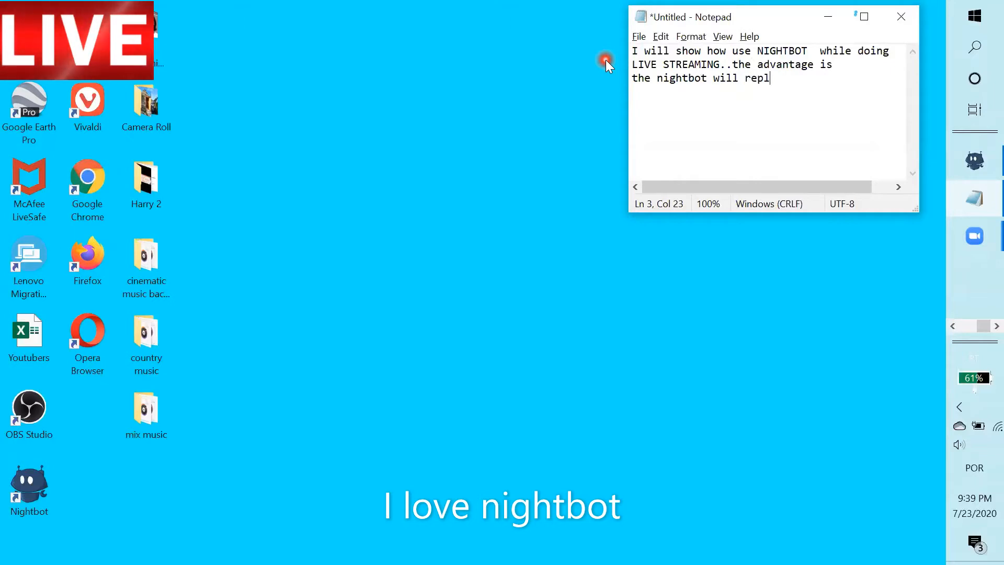
{"action": "type", "text": "y to your "}
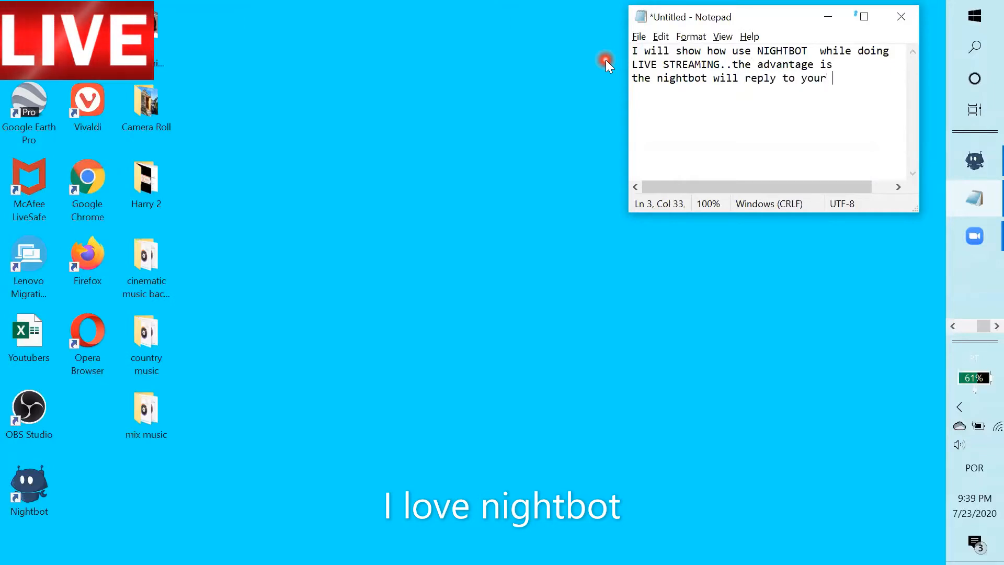
{"action": "type", "text": "guse"}
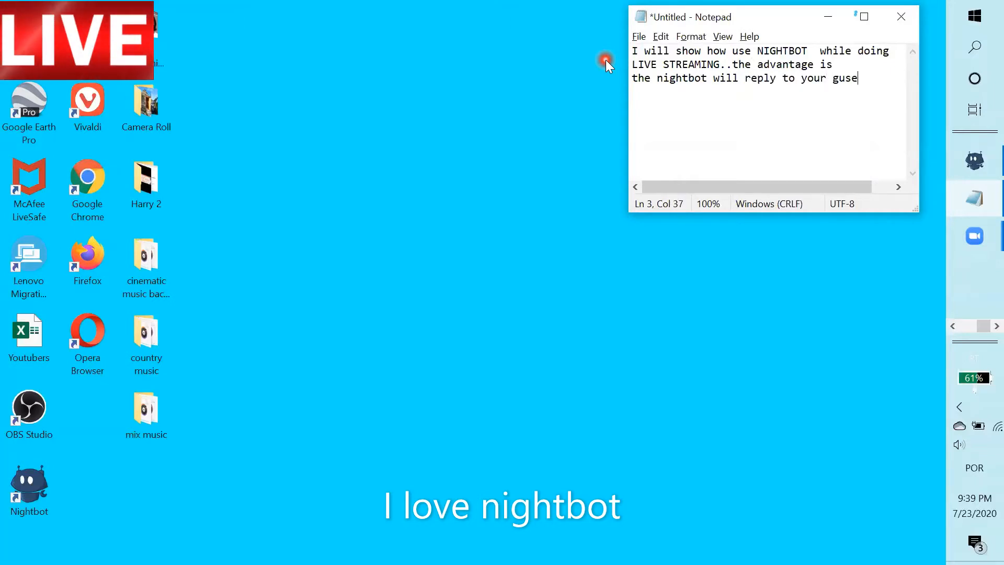
{"action": "key", "text": "BackSpace"}
{"action": "key", "text": "BackSpace"}
{"action": "type", "text": "est"}
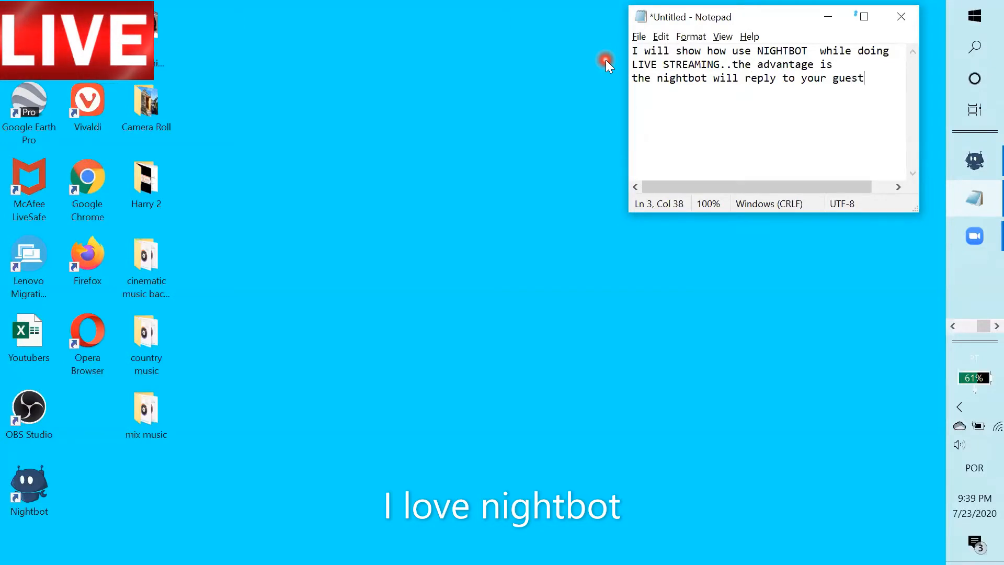
{"action": "type", "text": "s while a"}
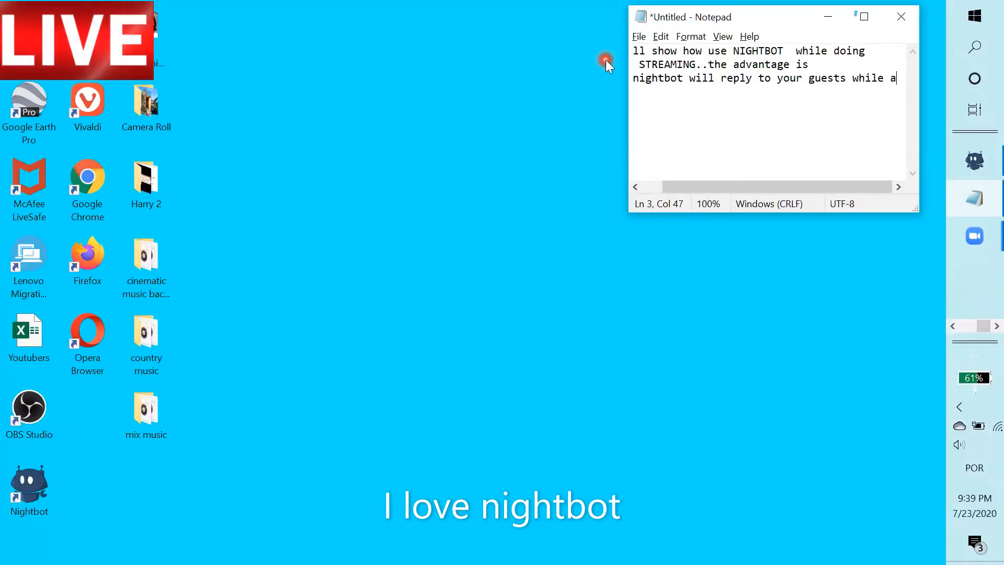
{"action": "key", "text": "BackSpace"}
{"action": "type", "text": "you ar"}
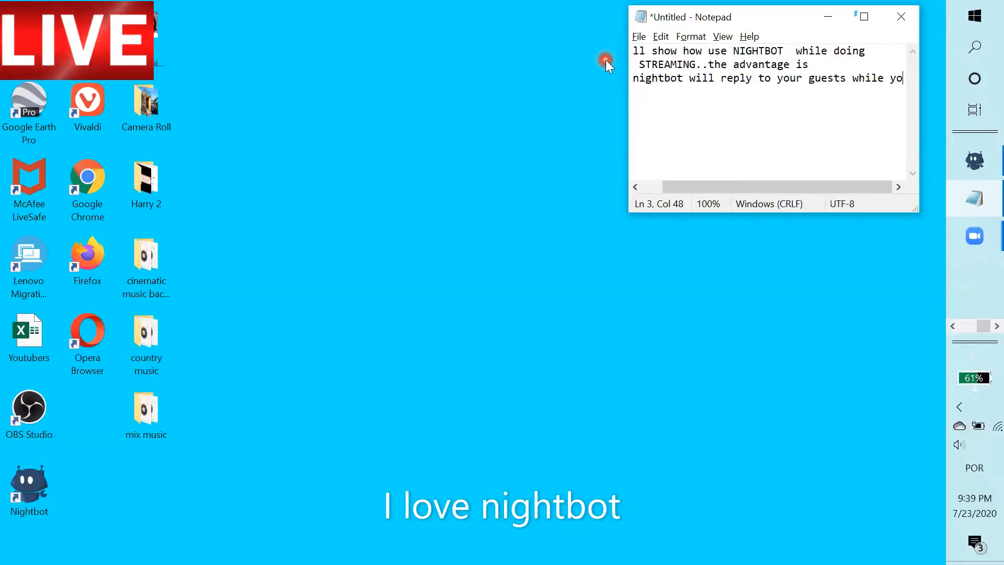
{"action": "type", "text": "d"}
{"action": "key", "text": "BackSpace"}
{"action": "key", "text": "BackSpace"}
{"action": "key", "text": "BackSpace"}
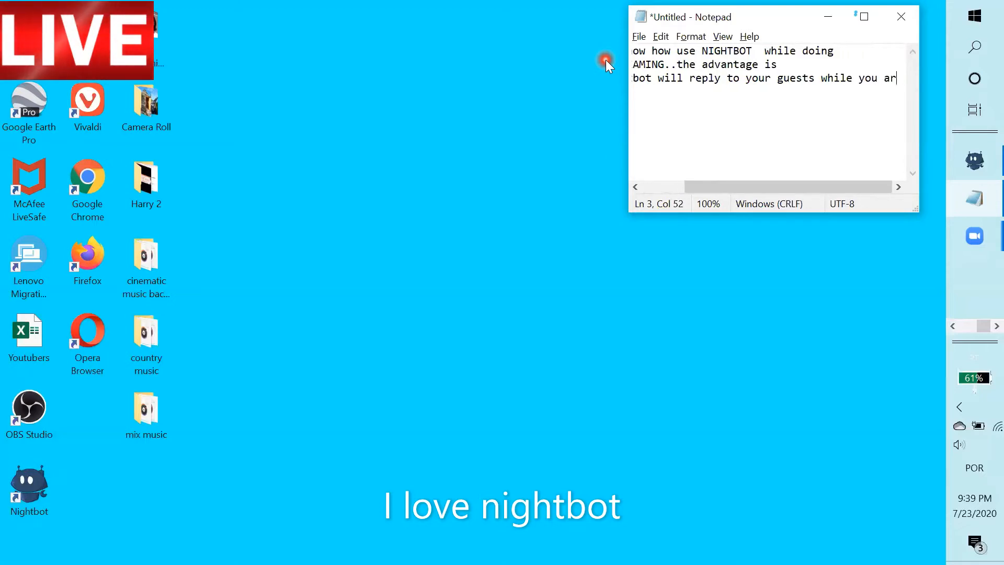
{"action": "key", "text": "Return"}
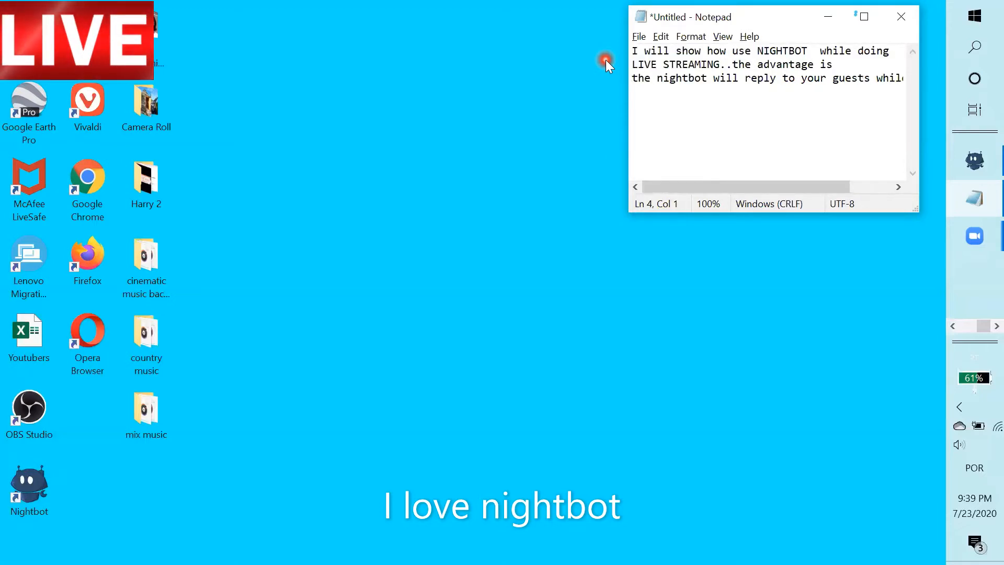
- Break the third line before "while you" and complete the new line as "while you are sleeping...lets start"
{"action": "left_click", "coordinate": [875, 81]}
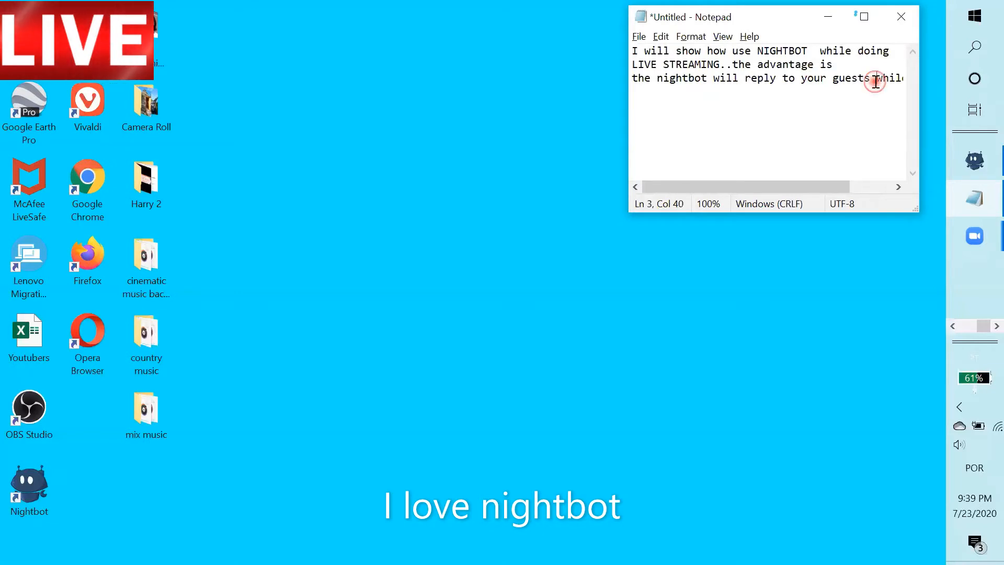
{"action": "key", "text": "Return"}
{"action": "left_click", "coordinate": [756, 94]}
{"action": "left_click", "coordinate": [735, 96]}
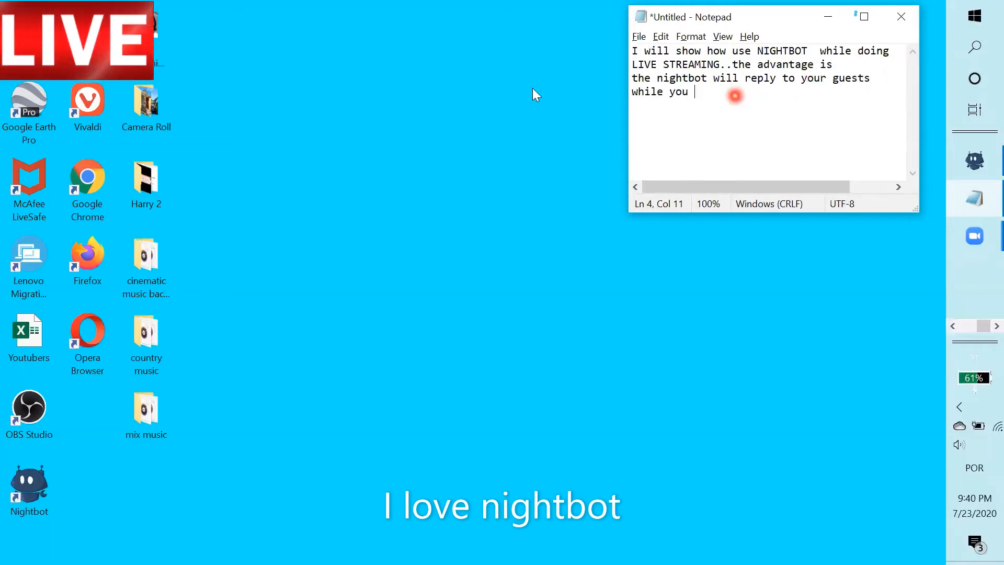
{"action": "left_click", "coordinate": [482, 80]}
{"action": "type", "text": "are s"}
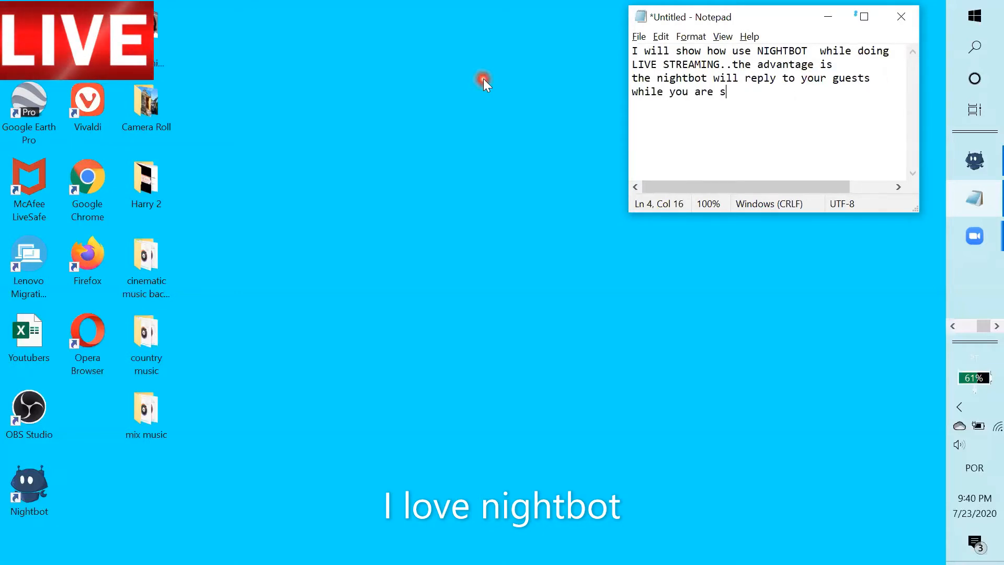
{"action": "type", "text": "leeping"}
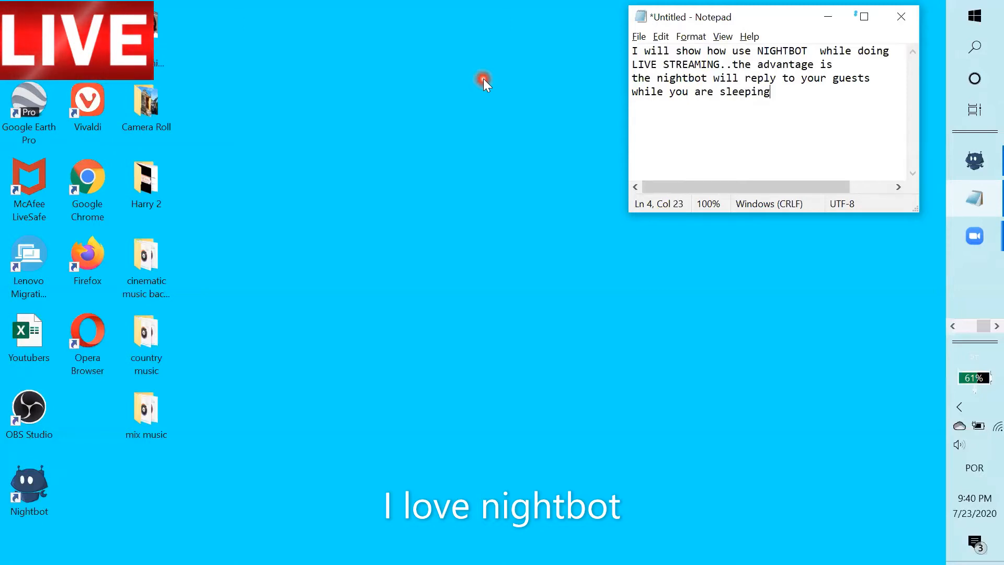
{"action": "type", "text": "...l"}
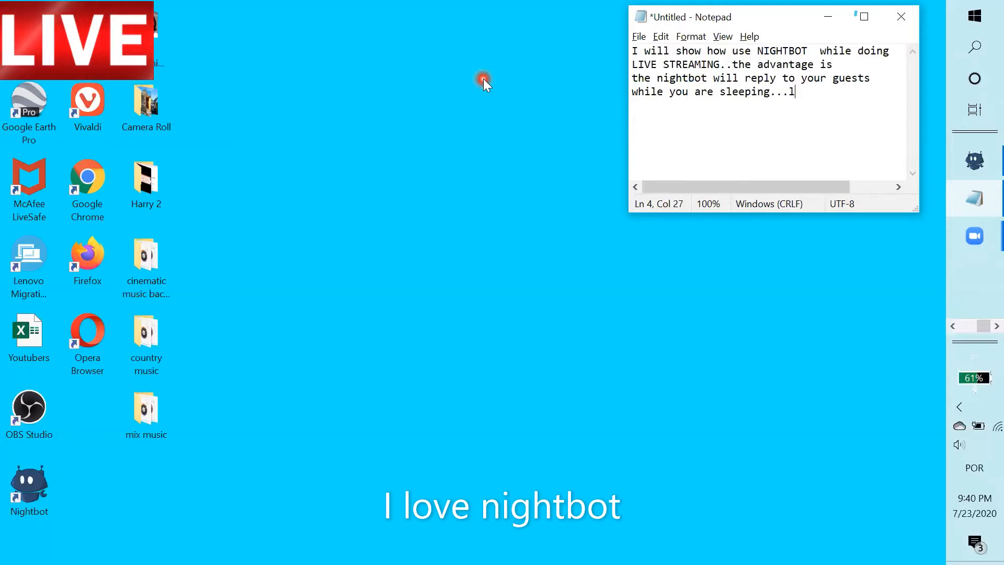
{"action": "type", "text": "ets start"}
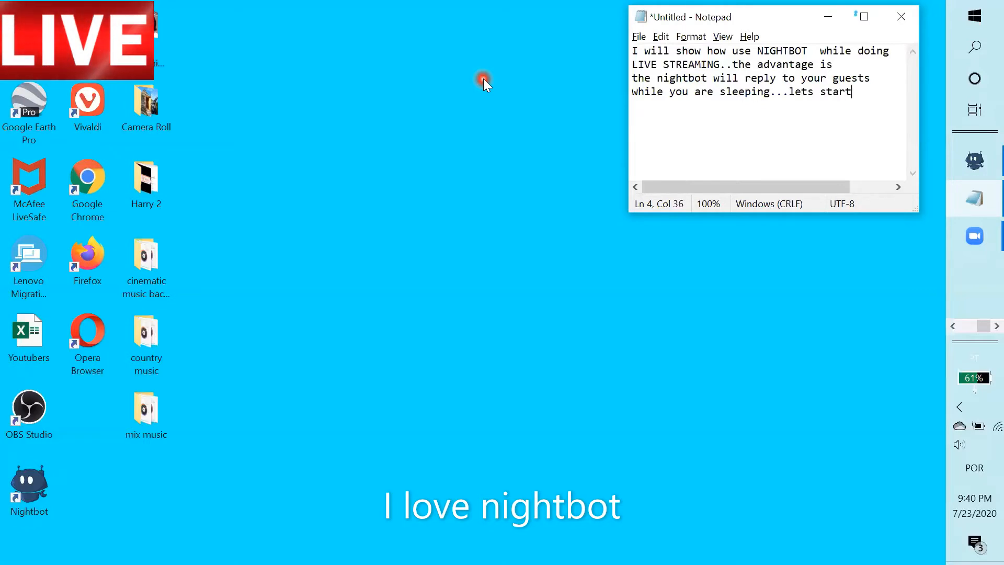
- Add the line "first download the app or do direct at" to the note, with "Chrome" on a separate line below it
{"action": "key", "text": "Return"}
{"action": "type", "text": "firs"}
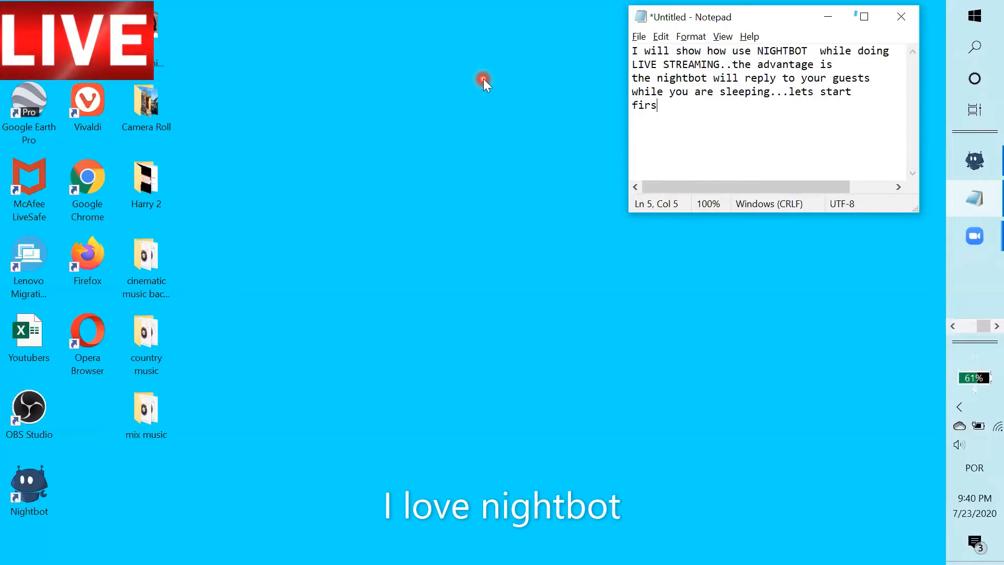
{"action": "type", "text": "t downl"}
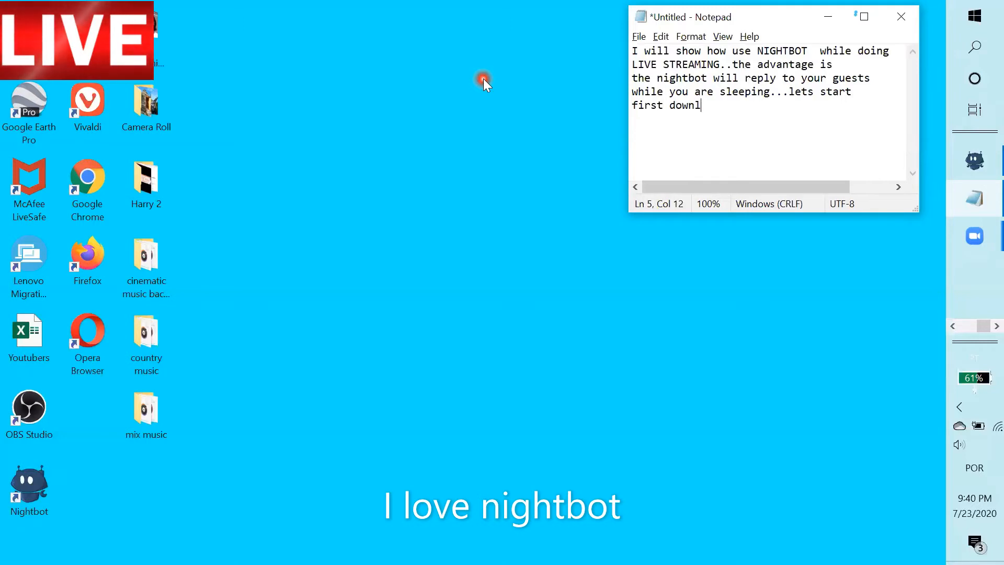
{"action": "type", "text": "oad the "}
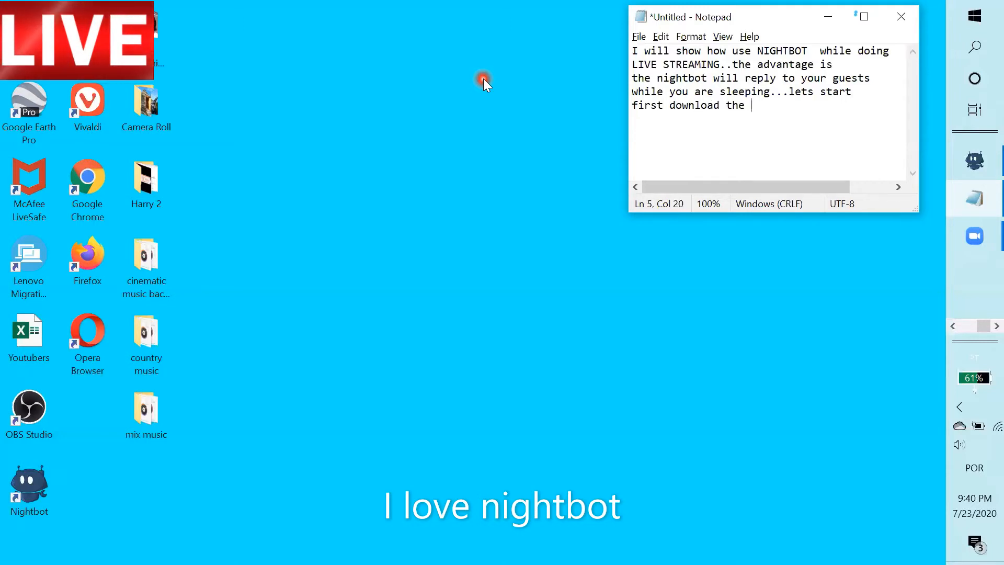
{"action": "type", "text": "ap"}
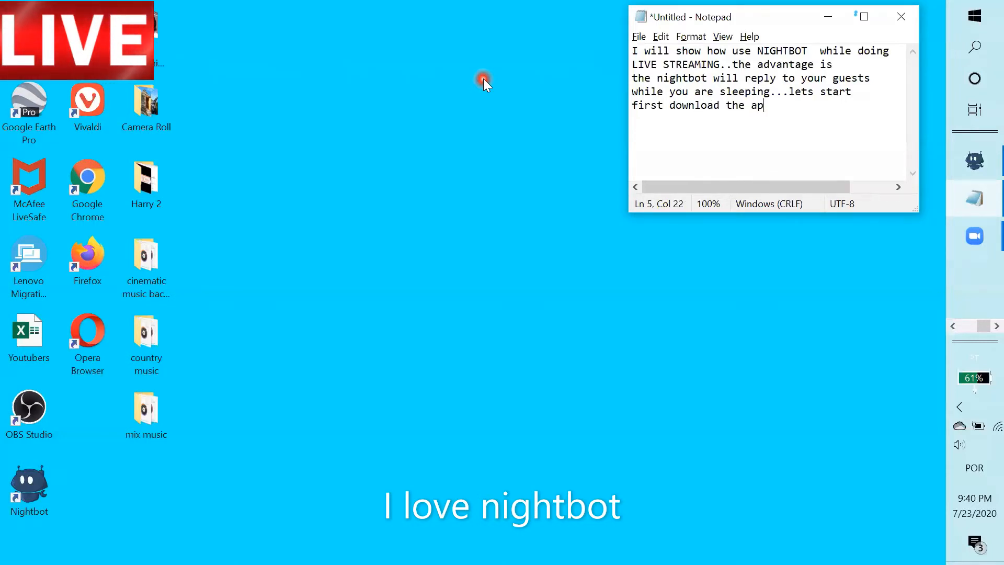
{"action": "type", "text": "p or do"}
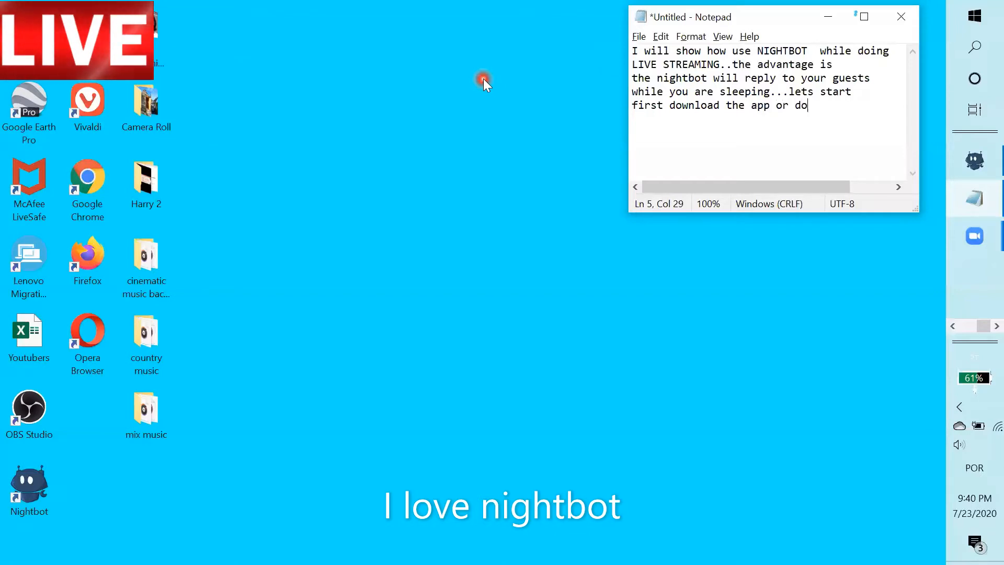
{"action": "type", "text": " direct a"}
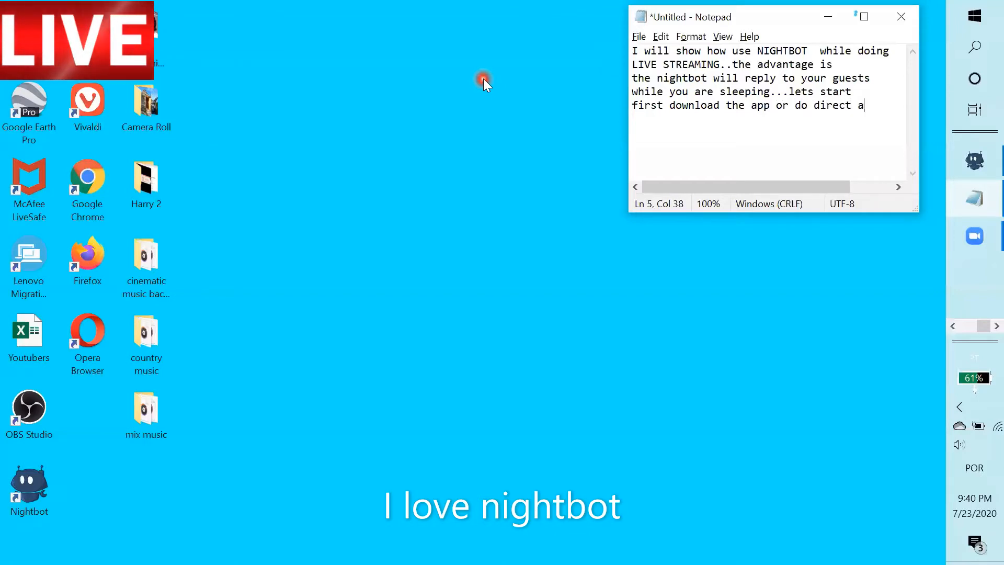
{"action": "type", "text": "t Chrome"}
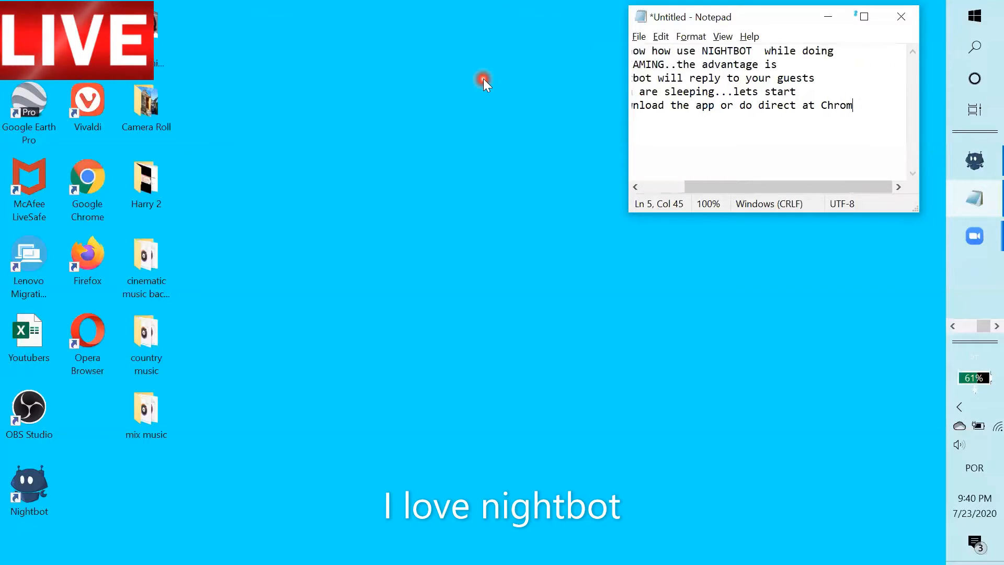
{"action": "left_click", "coordinate": [821, 104]}
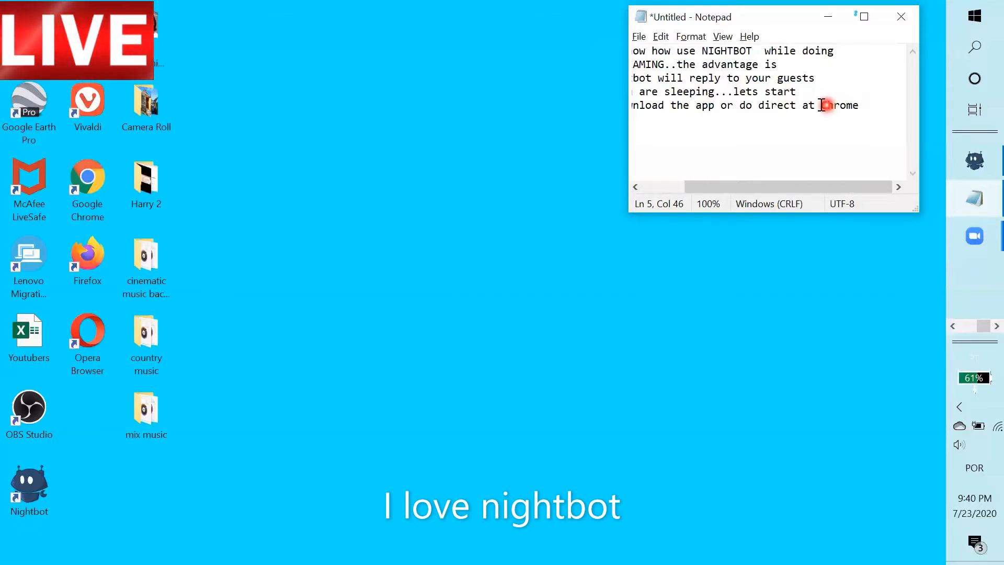
{"action": "key", "text": "Return"}
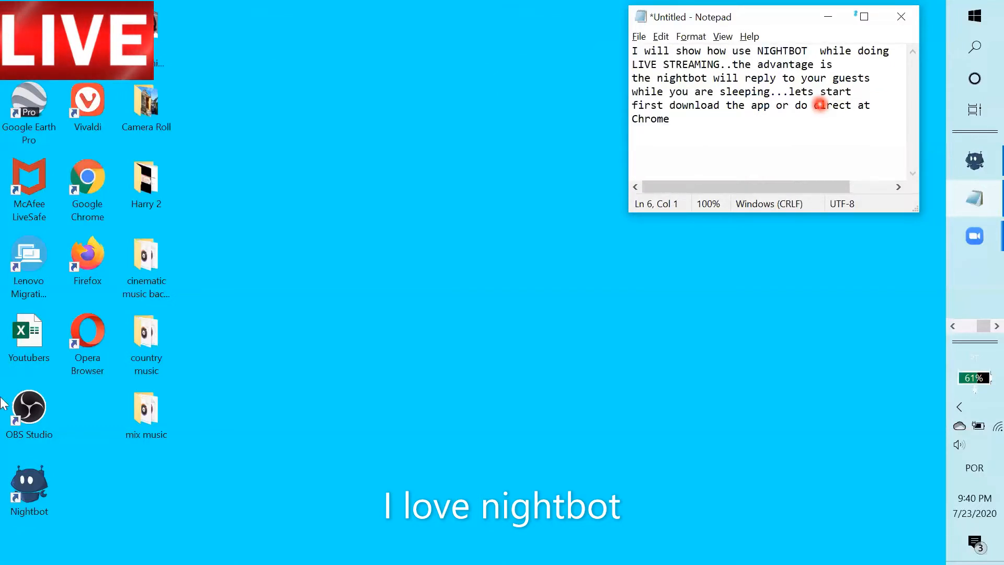
- Open Nightbot from the desktop to view its Google account selection page, and close that extra window
{"action": "left_click", "coordinate": [30, 509]}
{"action": "double_click", "coordinate": [30, 508]}
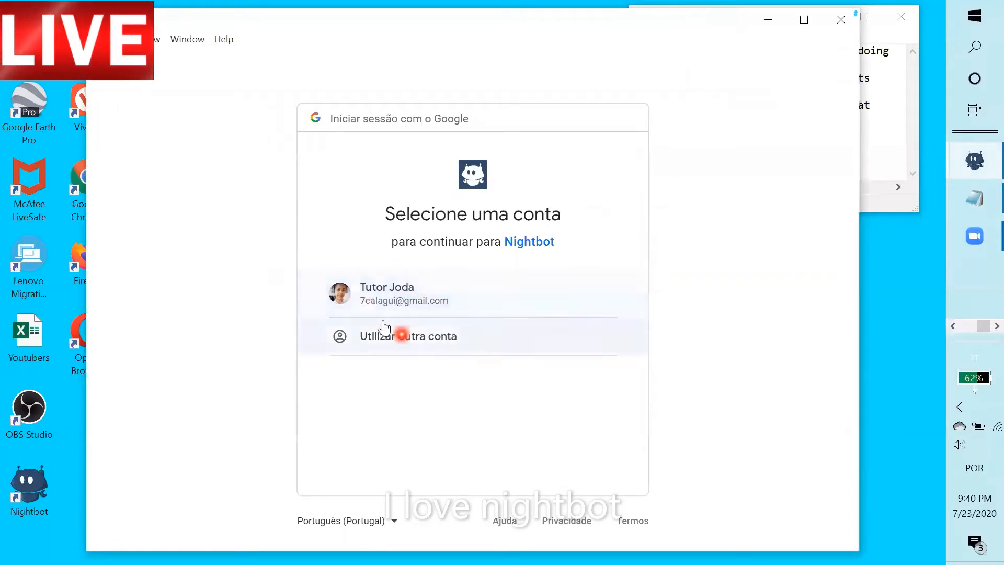
{"action": "left_click", "coordinate": [765, 17]}
{"action": "left_click", "coordinate": [976, 159]}
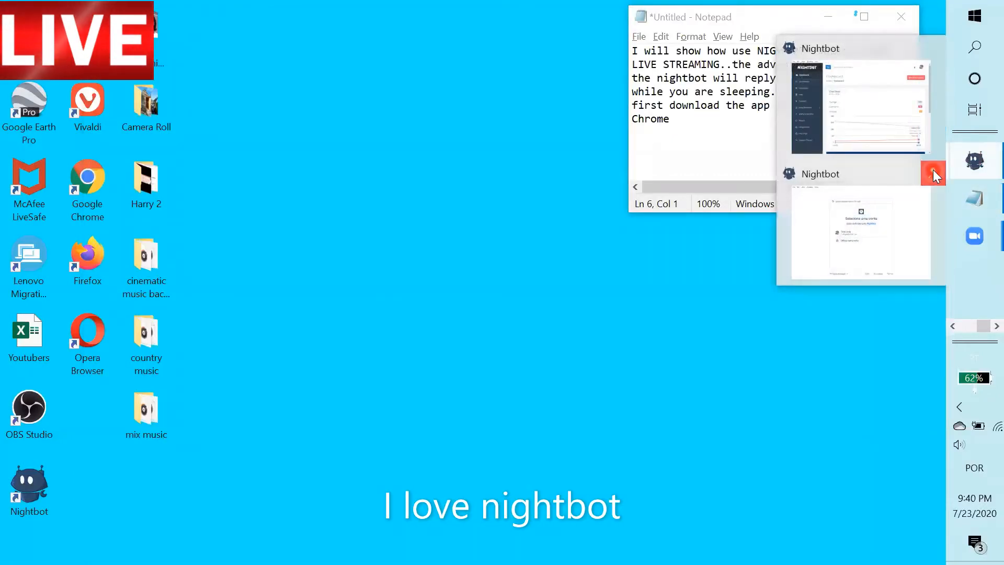
{"action": "left_click", "coordinate": [933, 172]}
- Bring up the Nightbot dashboard to view its chat stats and minimize it
{"action": "mouse_move", "coordinate": [852, 165]}
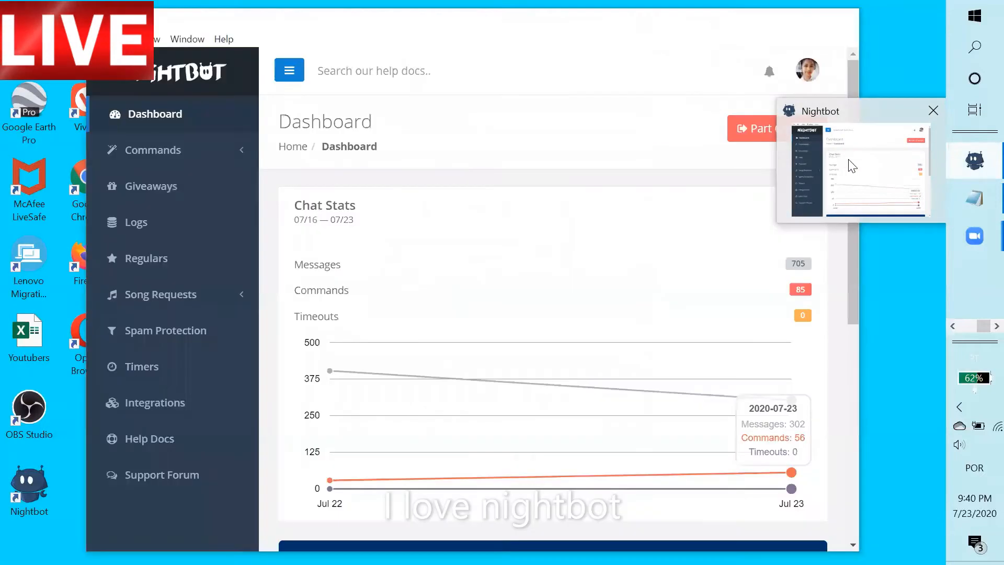
{"action": "left_click", "coordinate": [850, 162]}
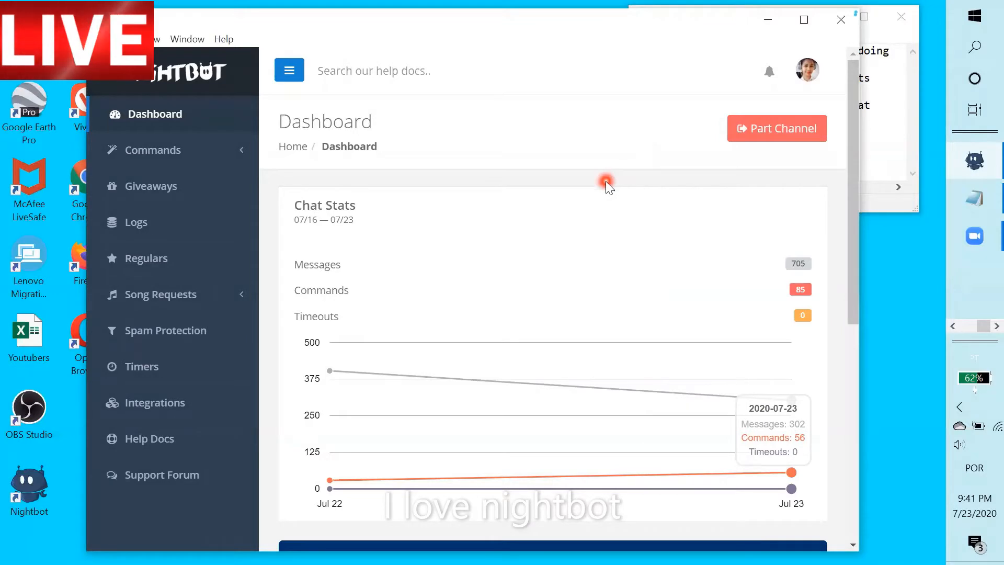
{"action": "left_click", "coordinate": [769, 17]}
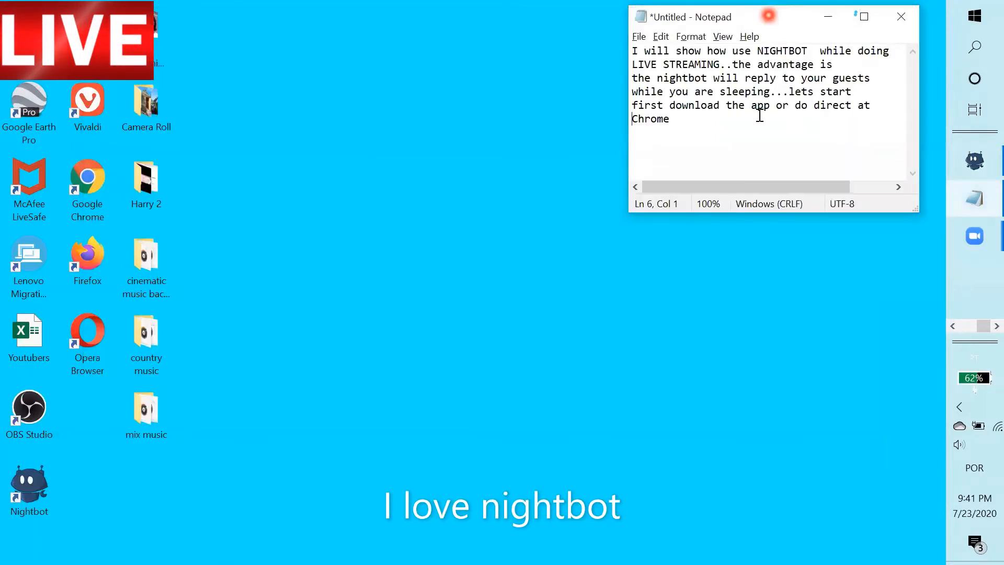
- Append "..." after "Chrome" in the note and add the line "I am already using it while" below
{"action": "type", "text": "..."}
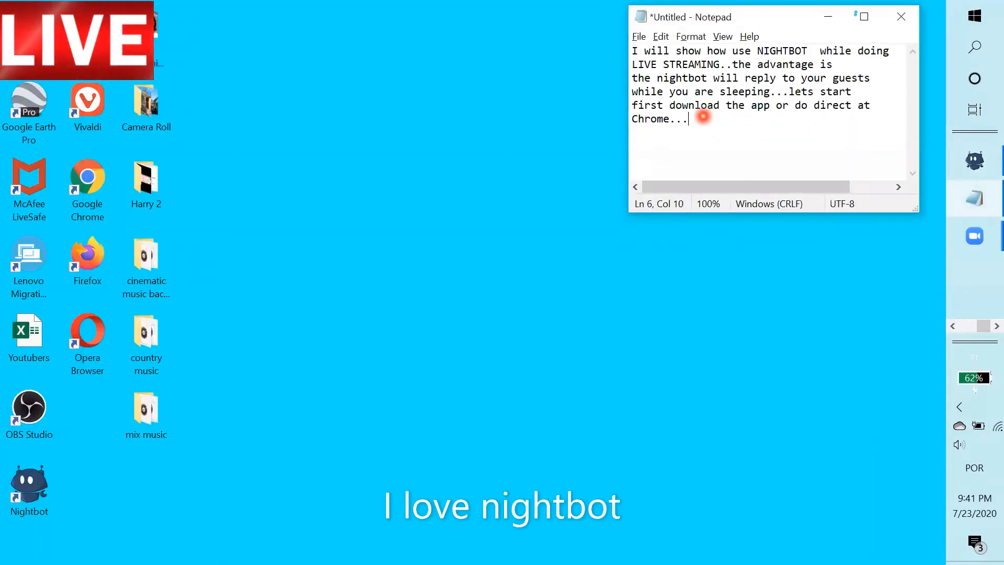
{"action": "key", "text": "Return"}
{"action": "type", "text": "I am"}
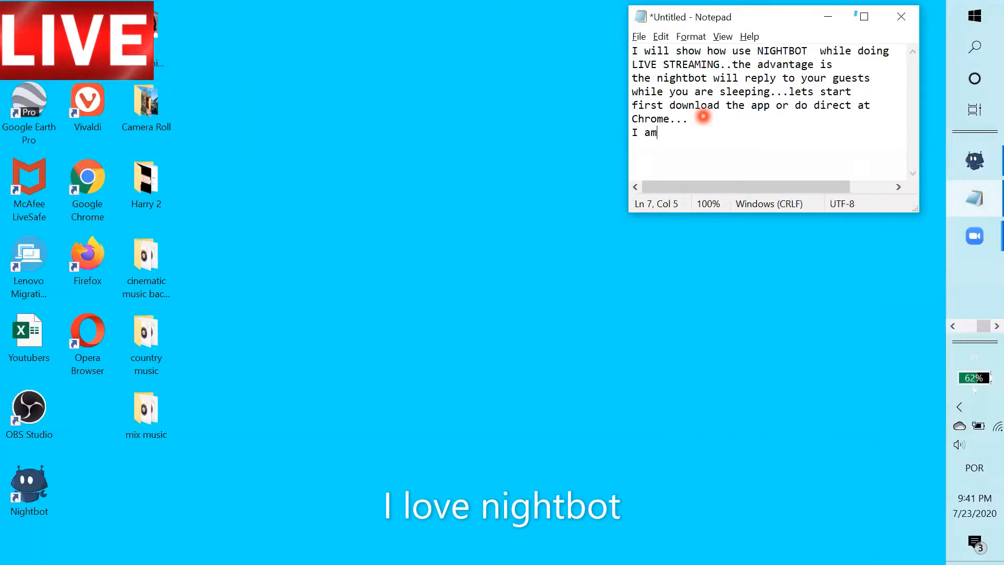
{"action": "type", "text": " already "}
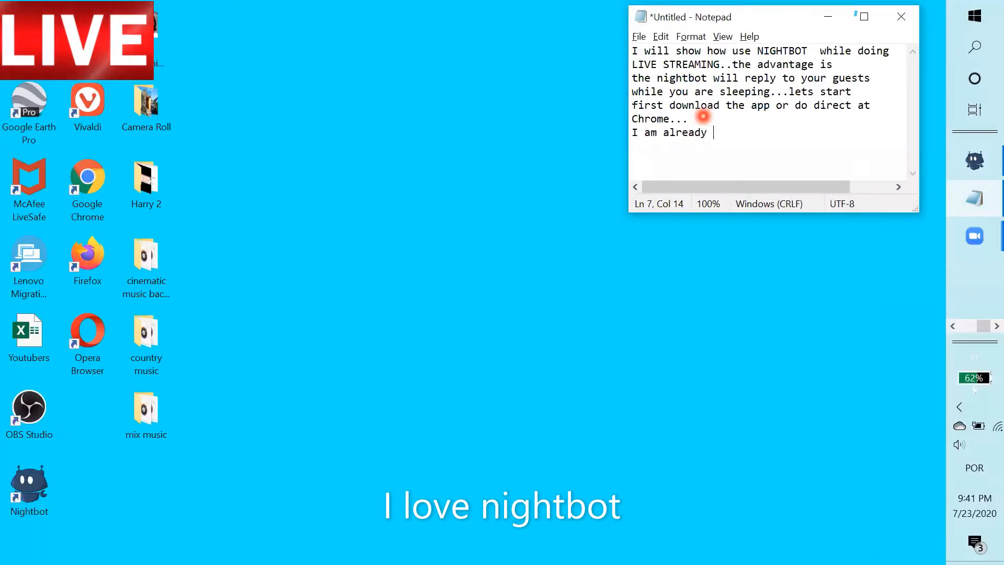
{"action": "type", "text": "using it "}
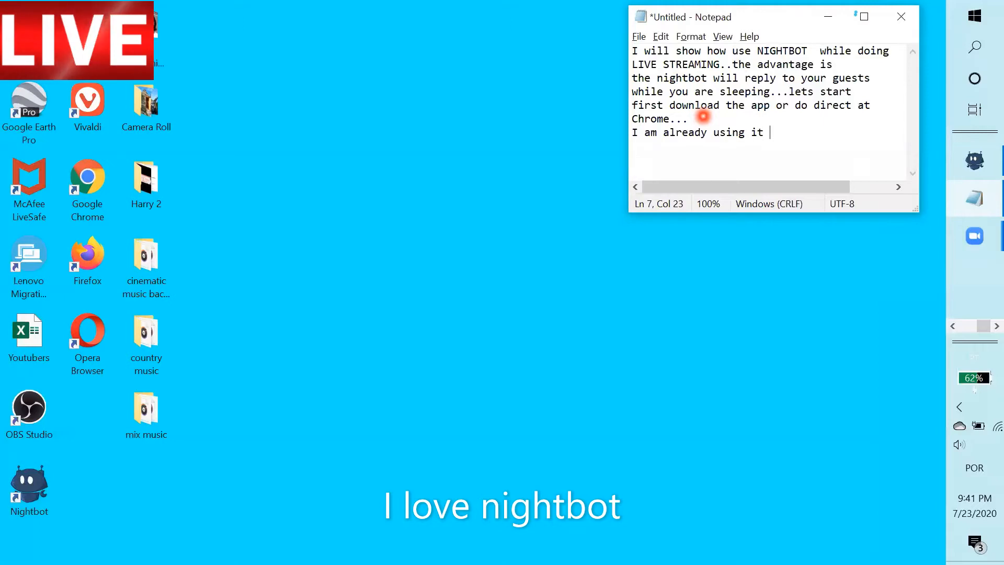
{"action": "type", "text": "while"}
- Add the line "i have my live music..lets see" to the note and start an empty line below it
{"action": "key", "text": "Return"}
{"action": "type", "text": "i "}
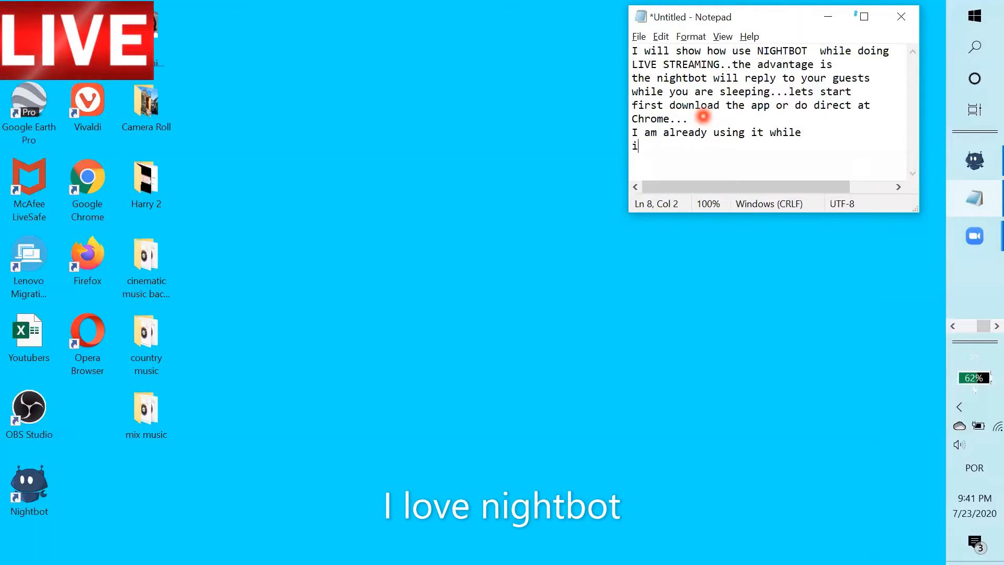
{"action": "type", "text": "have "}
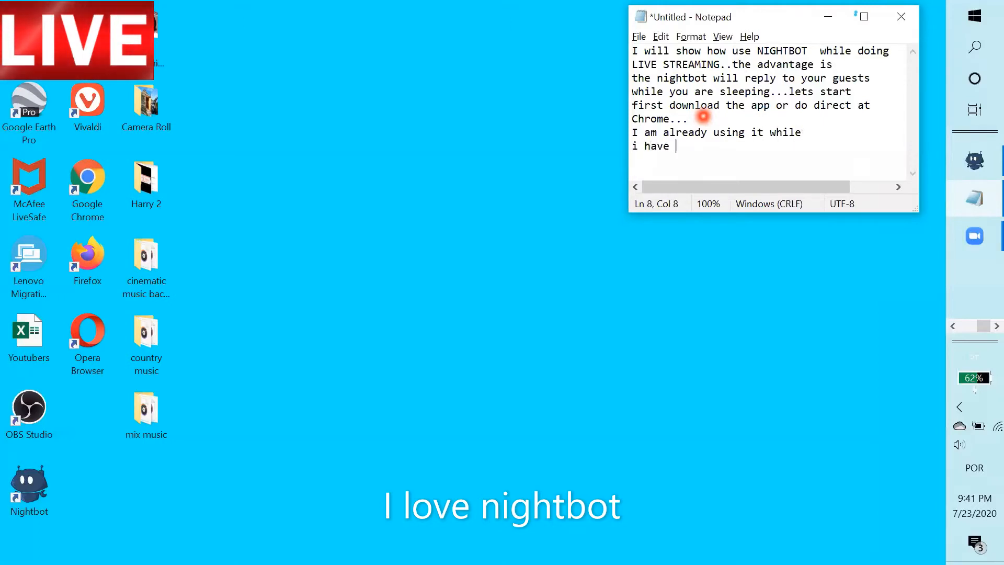
{"action": "type", "text": "my live mu"}
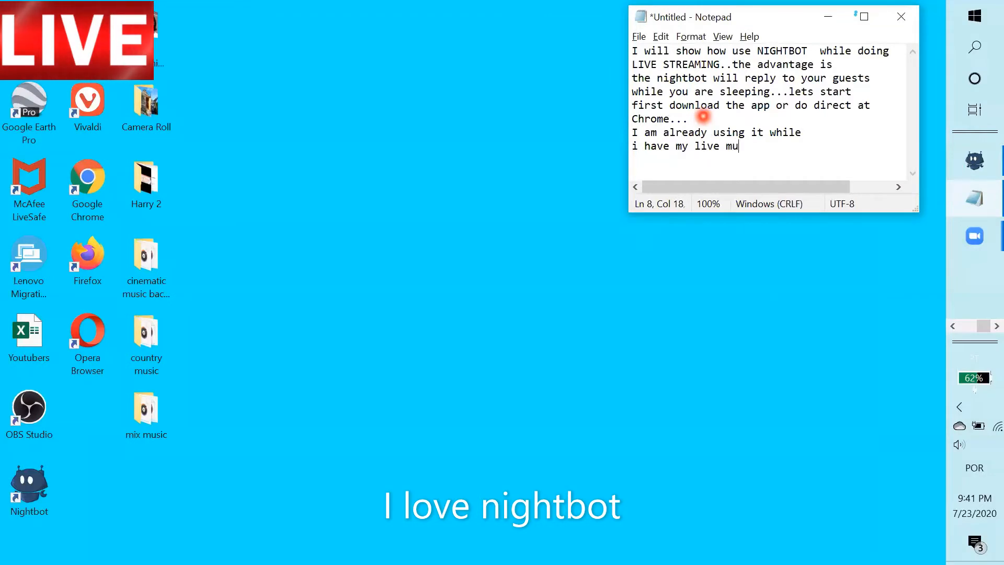
{"action": "type", "text": "sic"}
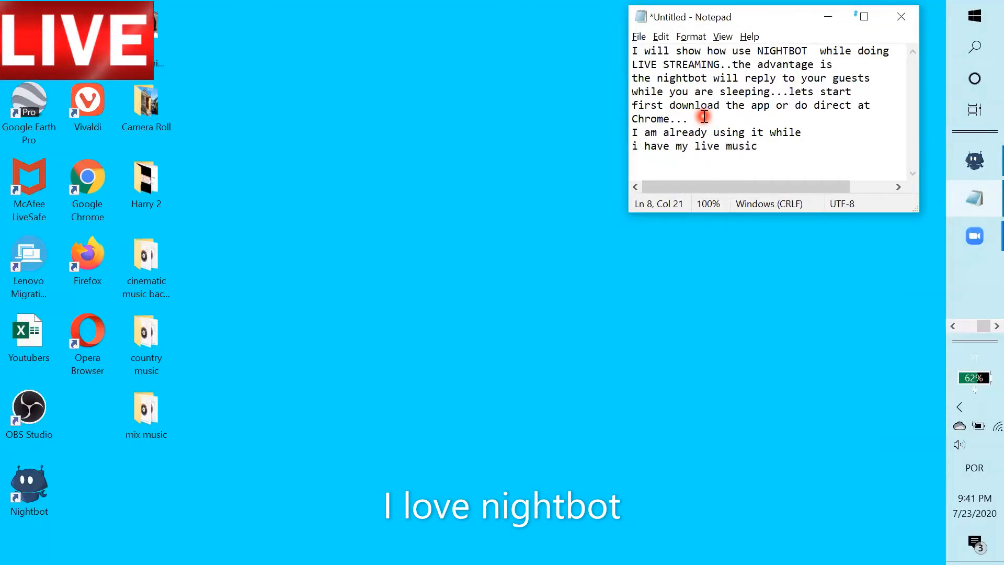
{"action": "type", "text": "..lets see"}
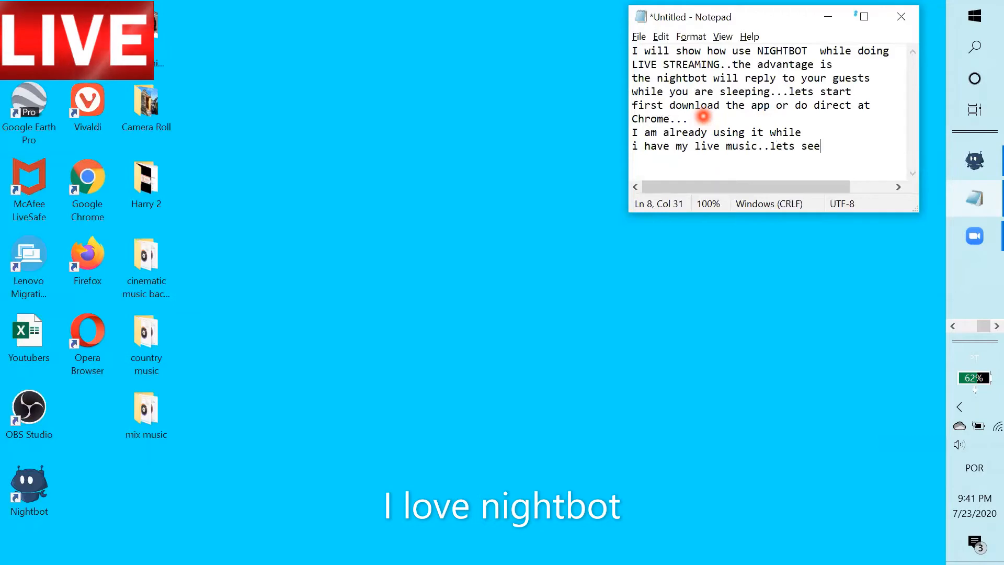
{"action": "key", "text": "Return"}
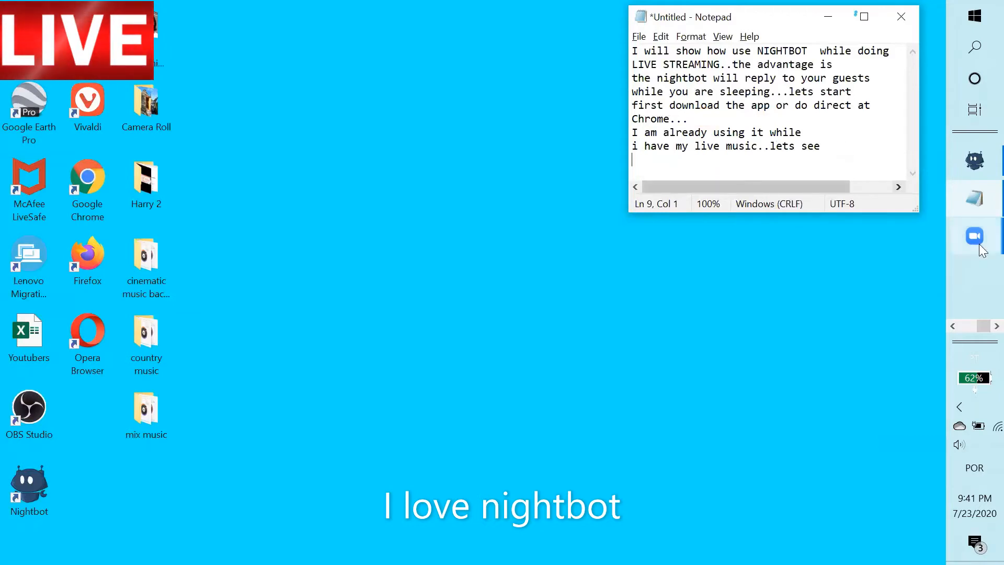
- Show the already open Nightbot dashboard again and minimize its window
{"action": "left_click", "coordinate": [977, 160]}
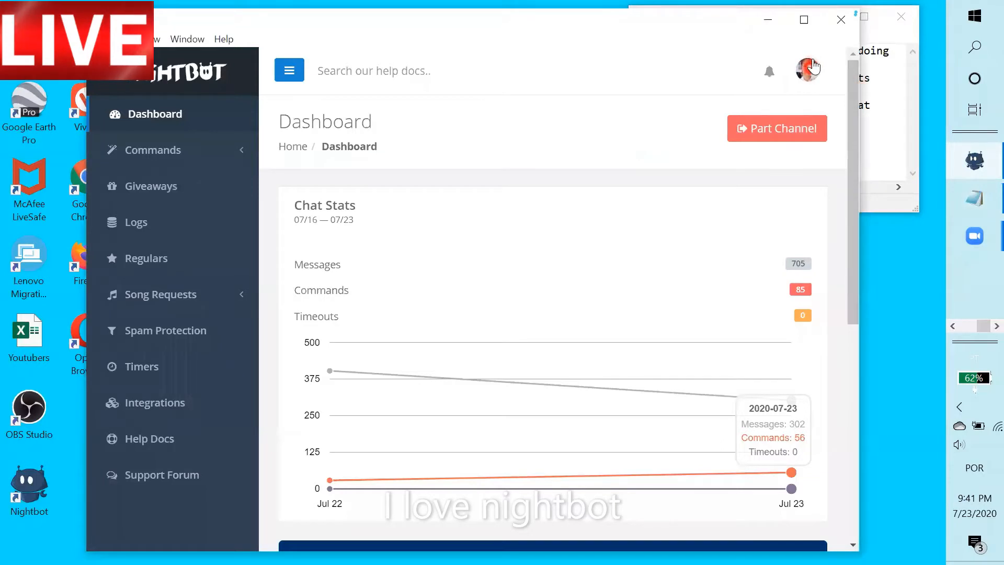
{"action": "left_click_drag", "start_coordinate": [770, 25], "coordinate": [318, 172]}
{"action": "left_click", "coordinate": [767, 17]}
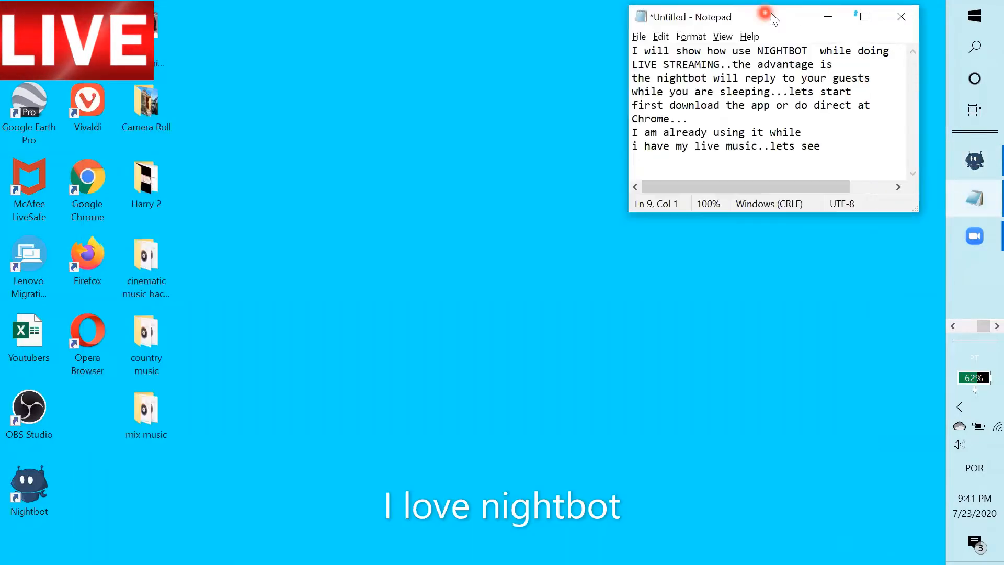
- Switch to the YouTube Studio live streaming page in Firefox and send "hello" in the live chat
{"action": "left_click", "coordinate": [954, 329]}
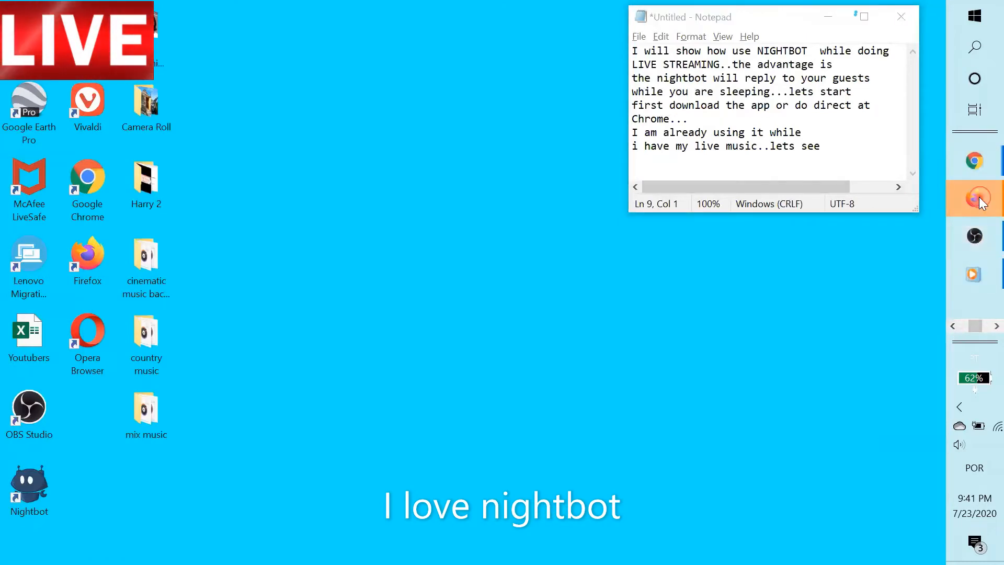
{"action": "mouse_move", "coordinate": [981, 203]}
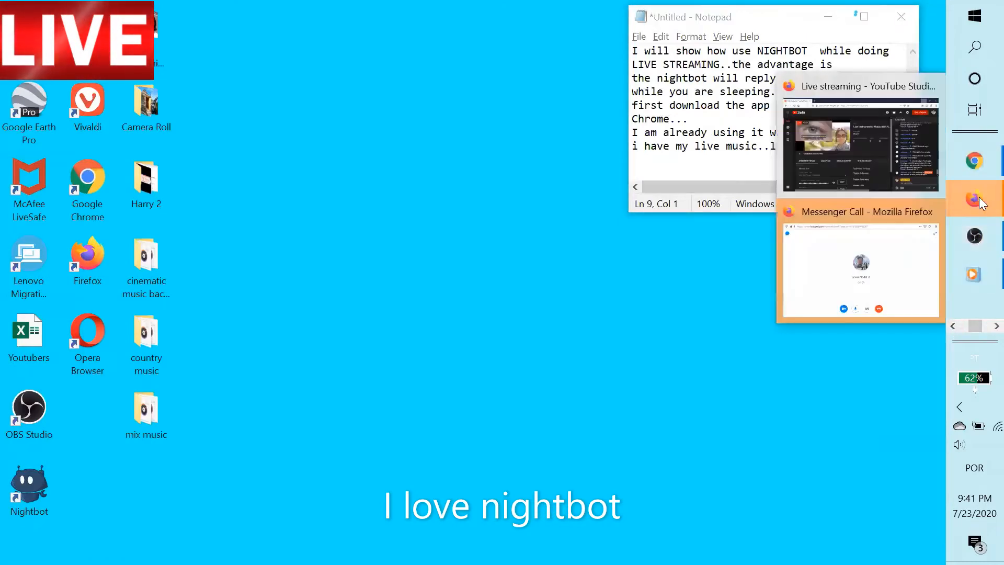
{"action": "left_click", "coordinate": [877, 151]}
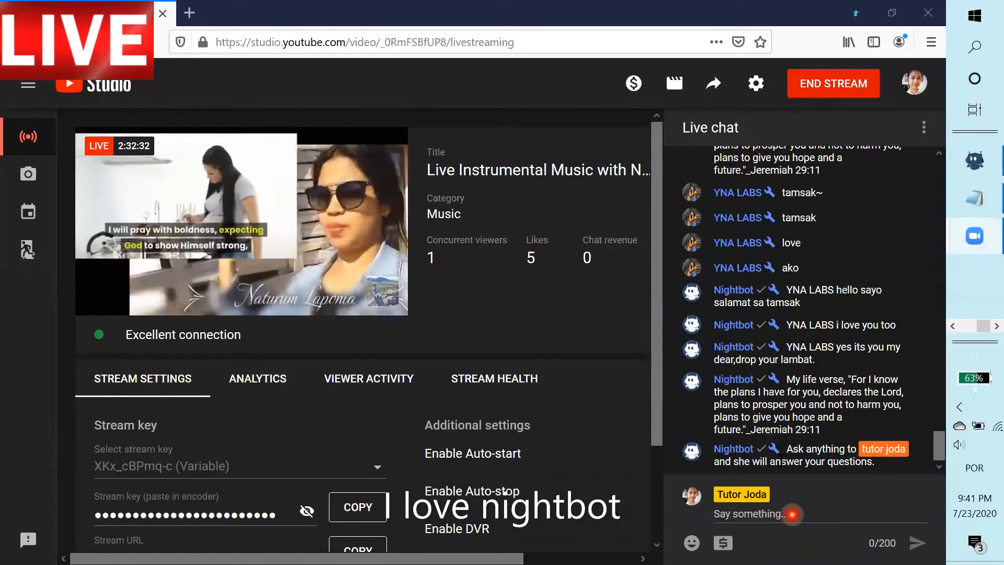
{"action": "left_click", "coordinate": [792, 514]}
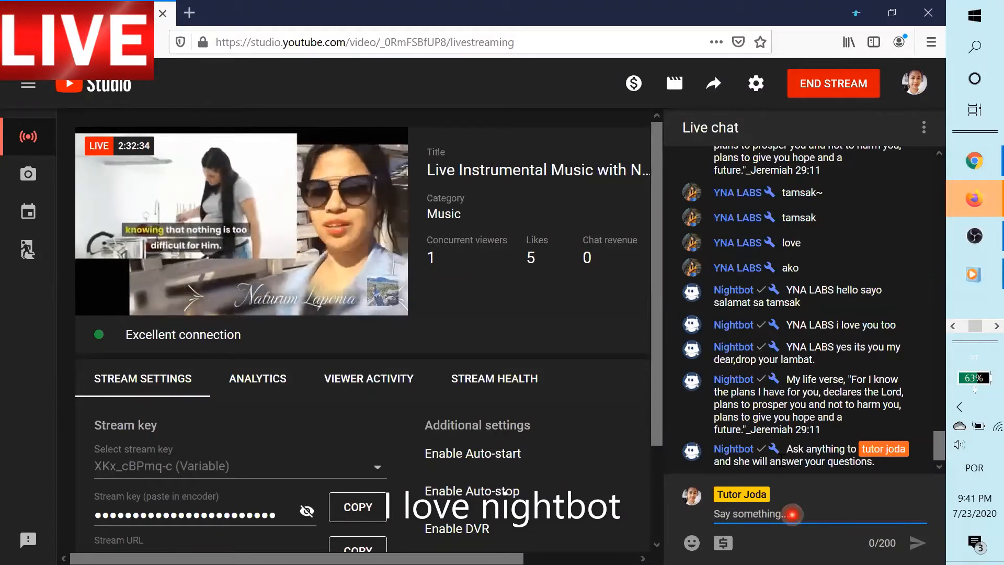
{"action": "type", "text": "hello"}
{"action": "key", "text": "Return"}
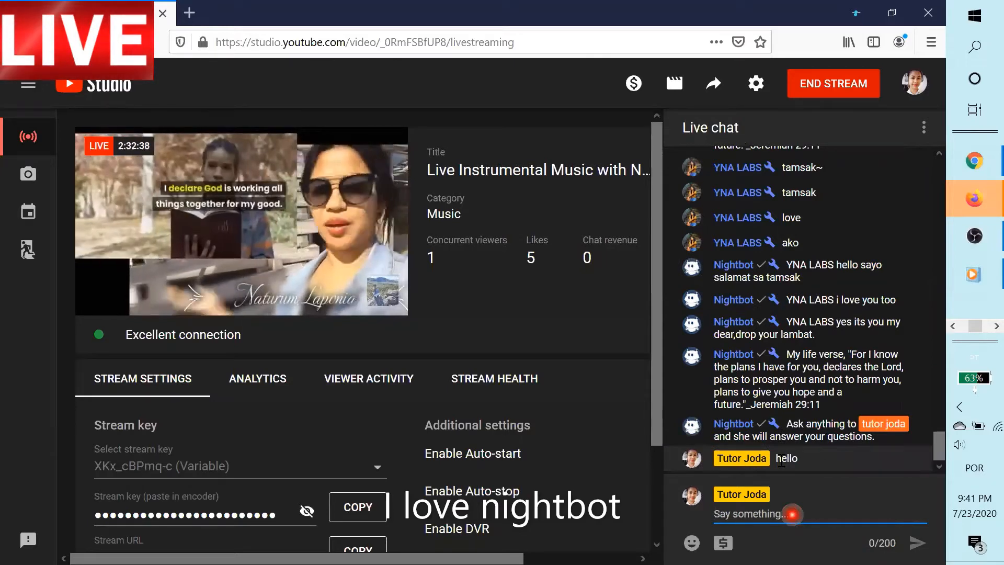
- Send the message "nighbot will reply" in the live chat
{"action": "type", "text": "nighbot "}
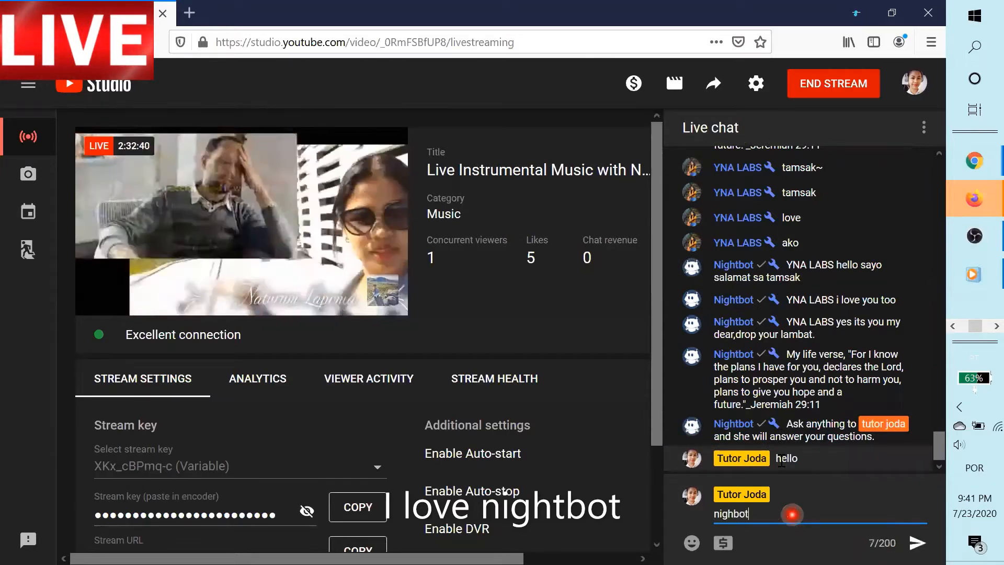
{"action": "type", "text": "will reply"}
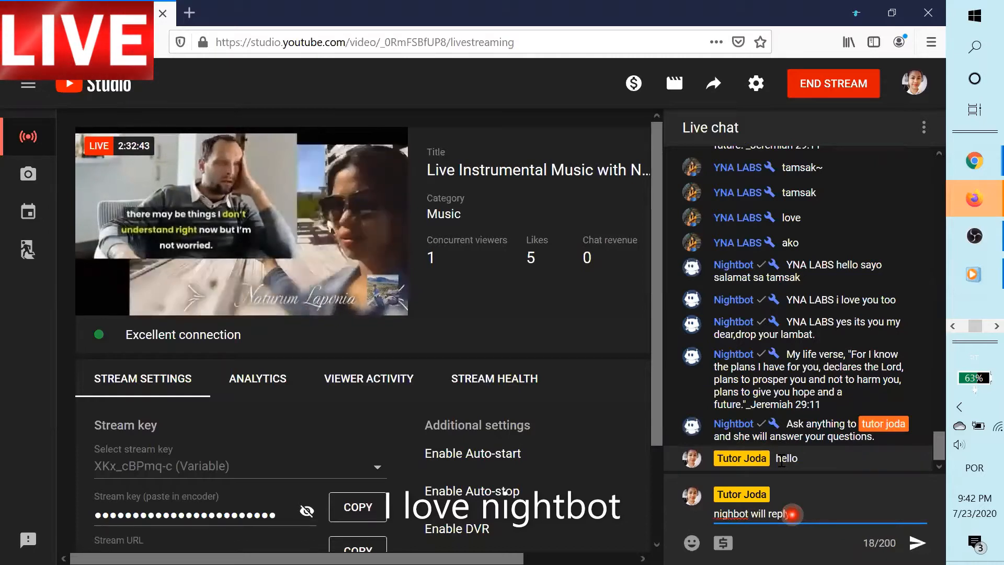
{"action": "key", "text": "Return"}
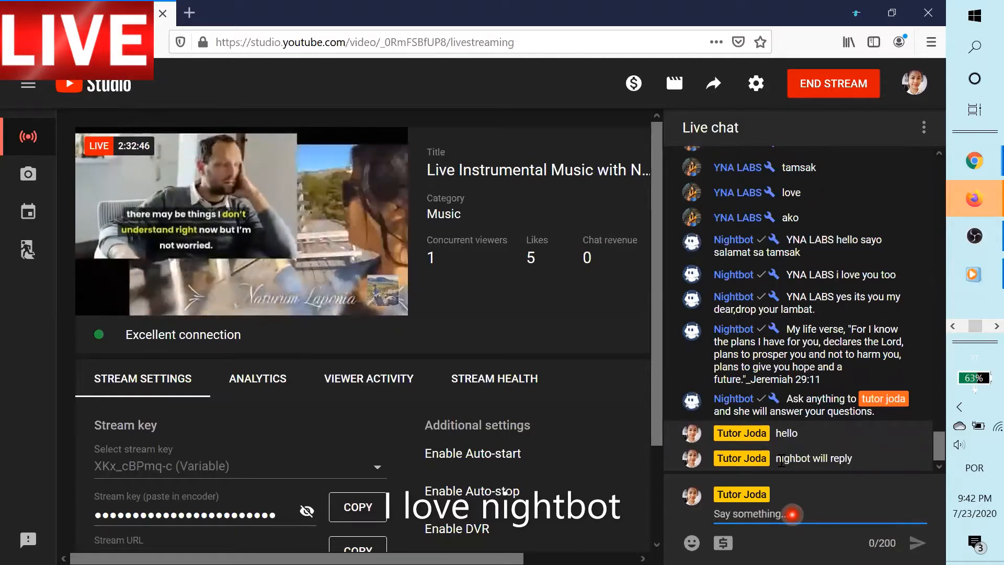
- Send the message "tamsak" in the live chat
{"action": "type", "text": "ta"}
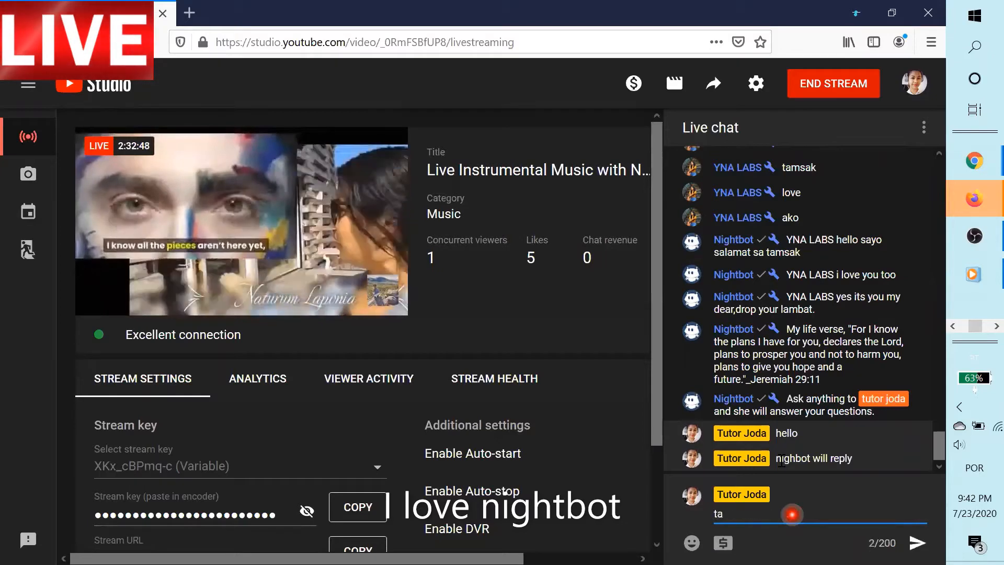
{"action": "type", "text": "msak"}
{"action": "key", "text": "Return"}
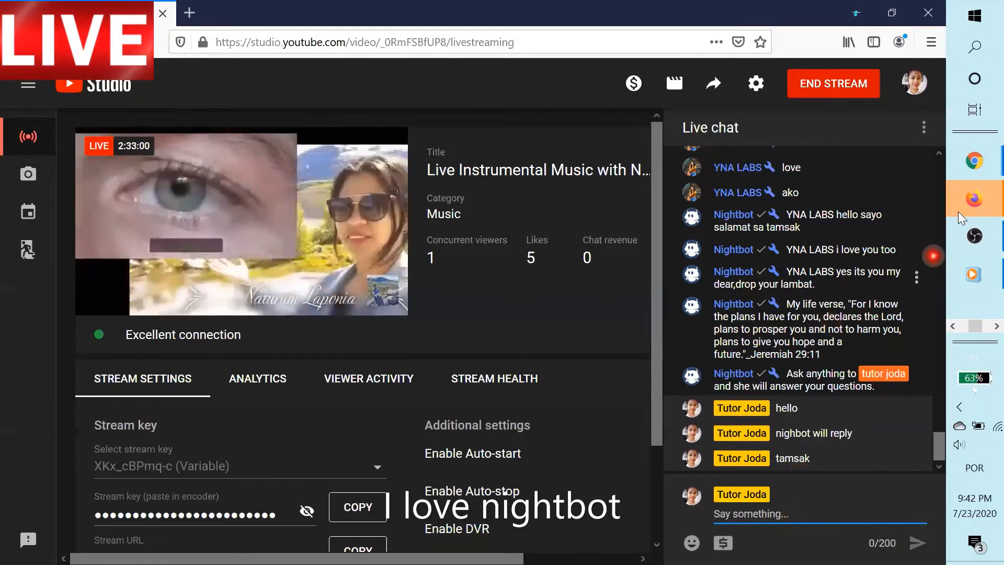
- Bring the stream page back to full size and send "see he replied...." in the live chat
{"action": "left_click", "coordinate": [982, 169]}
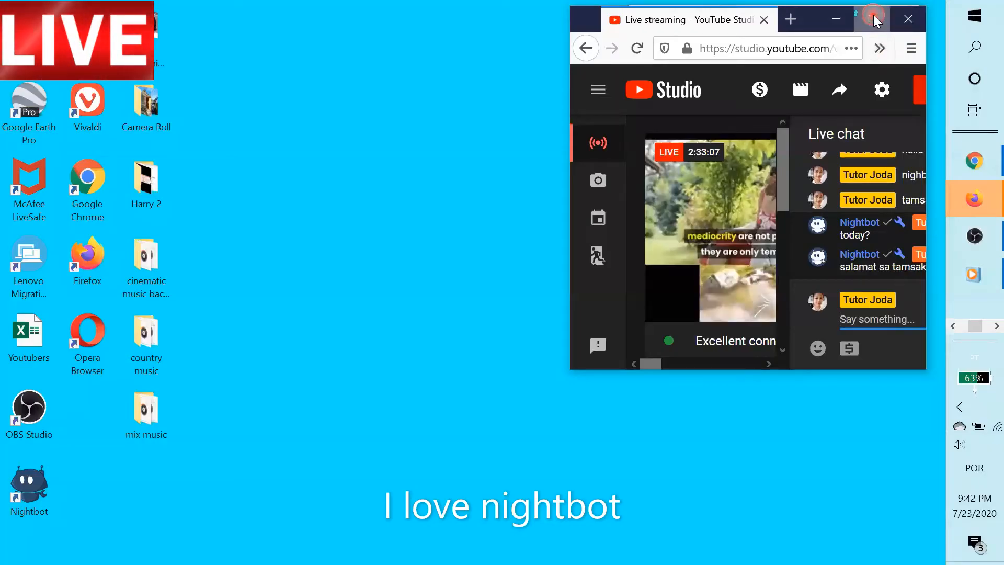
{"action": "left_click", "coordinate": [873, 20]}
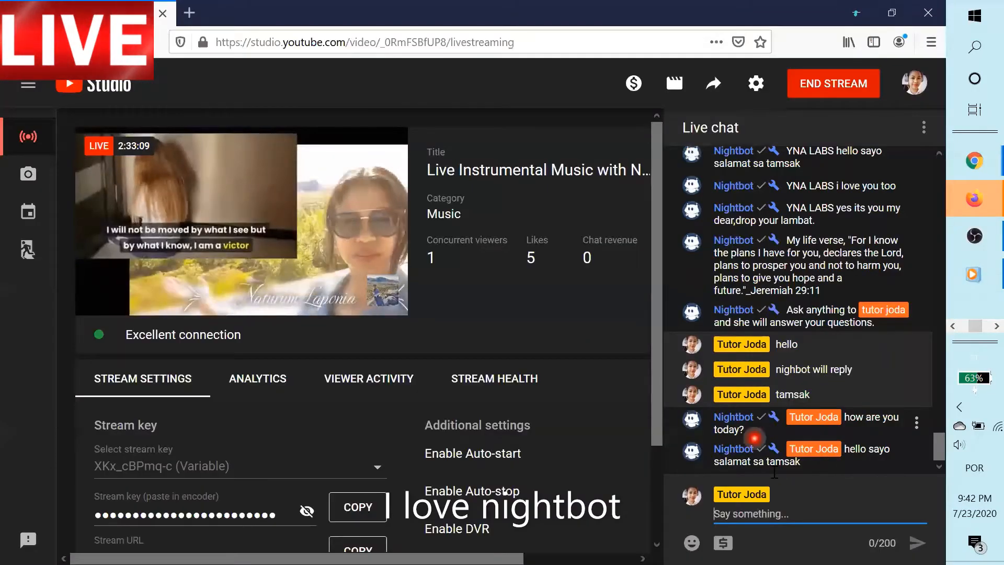
{"action": "type", "text": "se"}
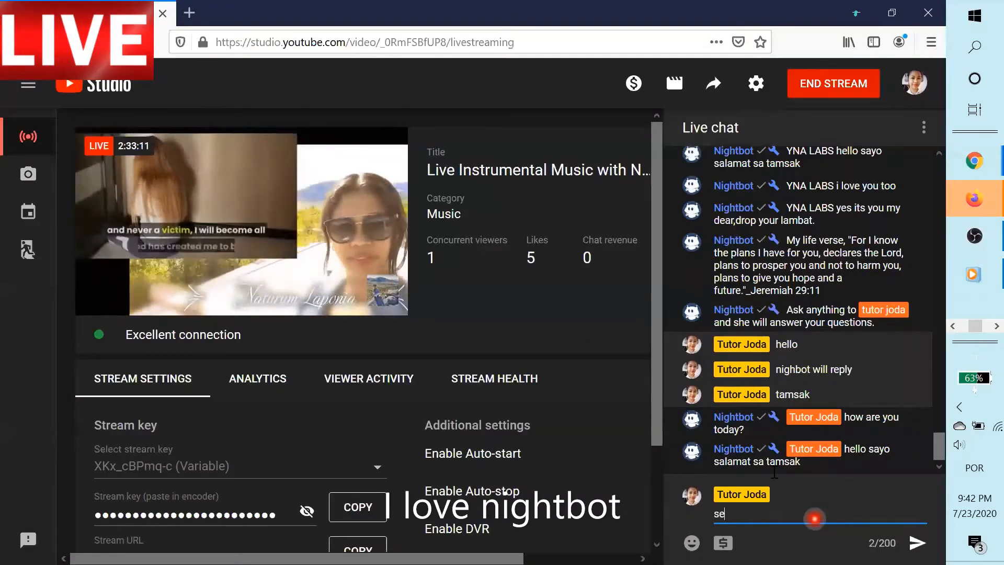
{"action": "type", "text": "e he repl"}
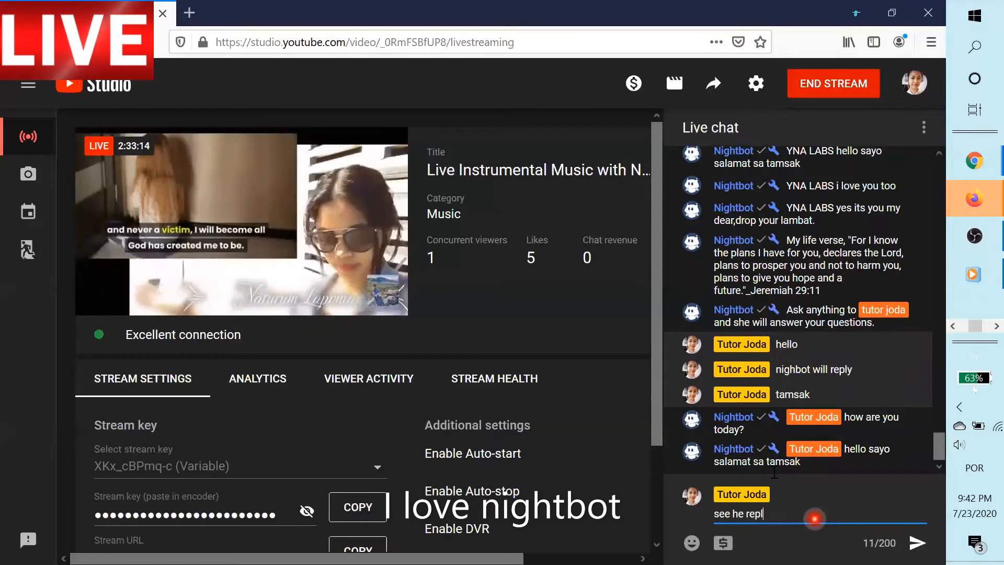
{"action": "type", "text": "i"}
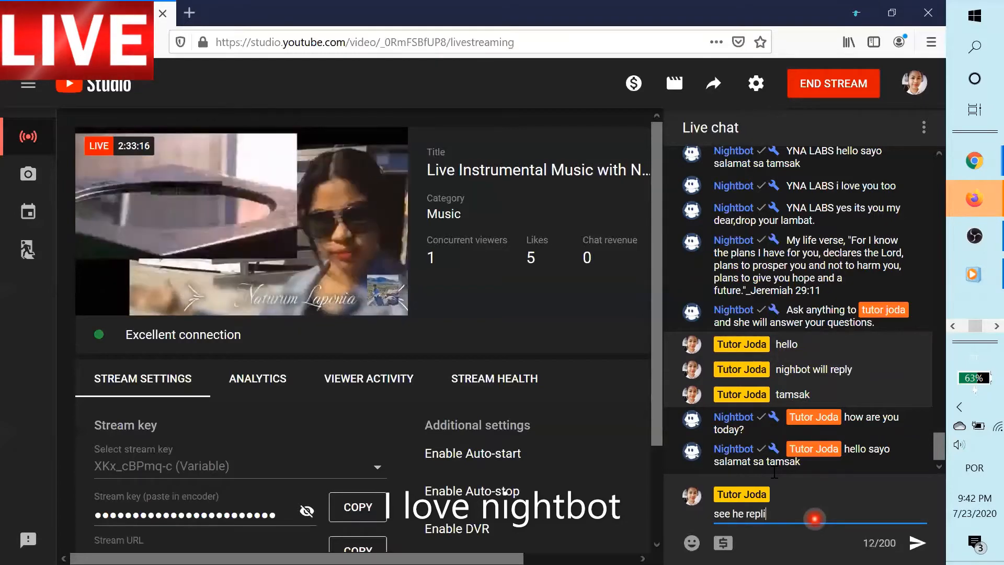
{"action": "type", "text": "ed...."}
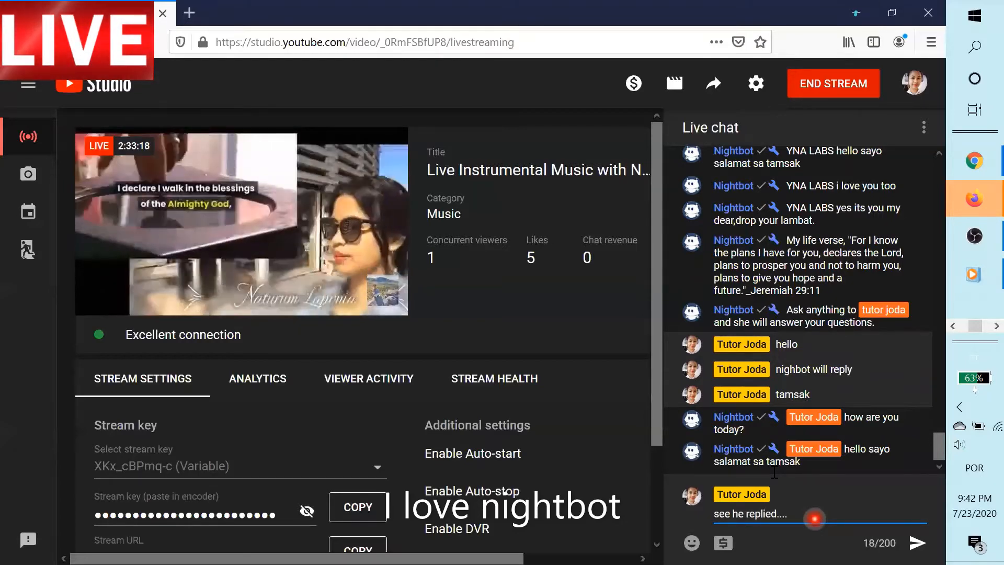
{"action": "key", "text": "Return"}
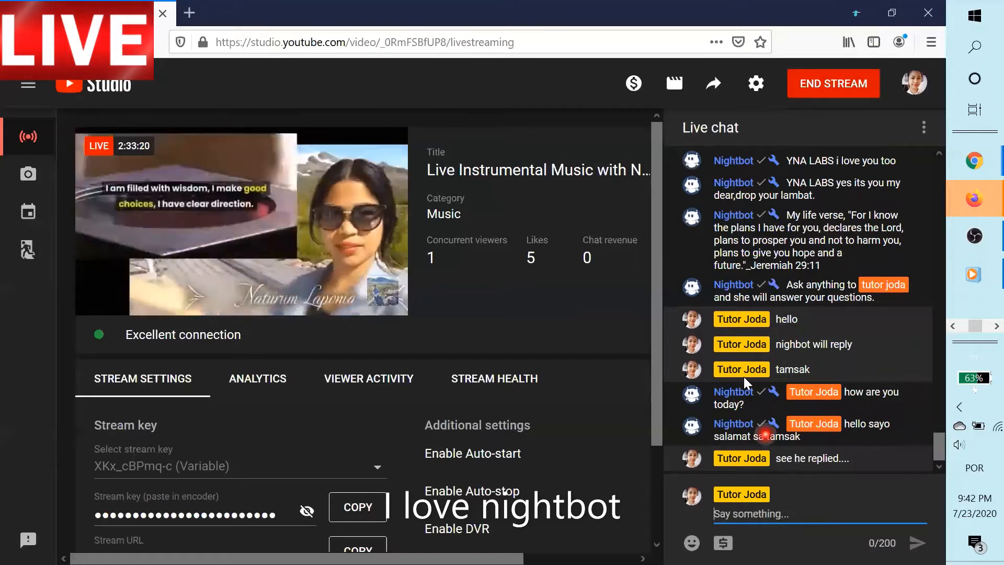
- Switch to the Notepad note and write "how it works? wanna show you." on its last line
{"action": "left_click", "coordinate": [861, 13]}
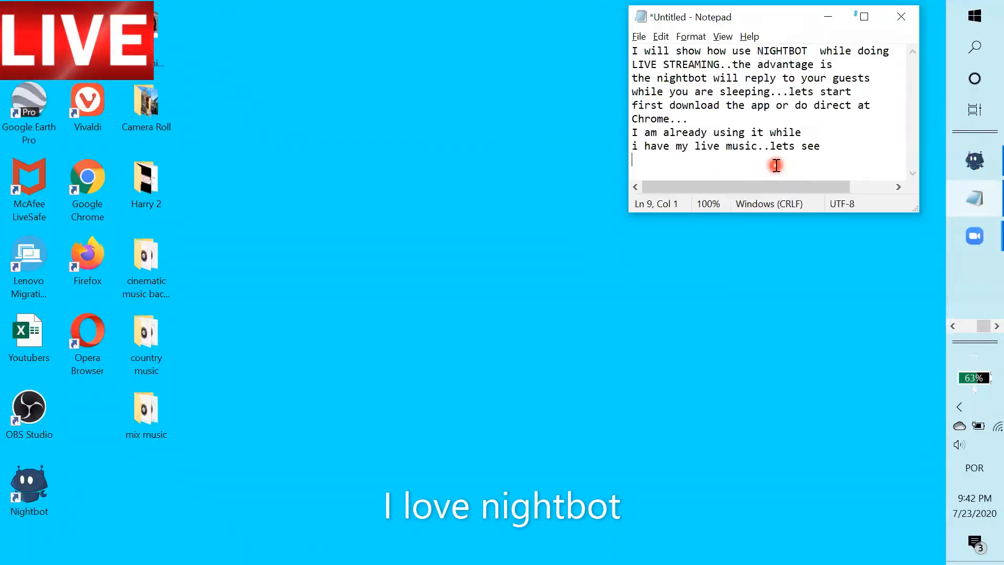
{"action": "type", "text": "works?"}
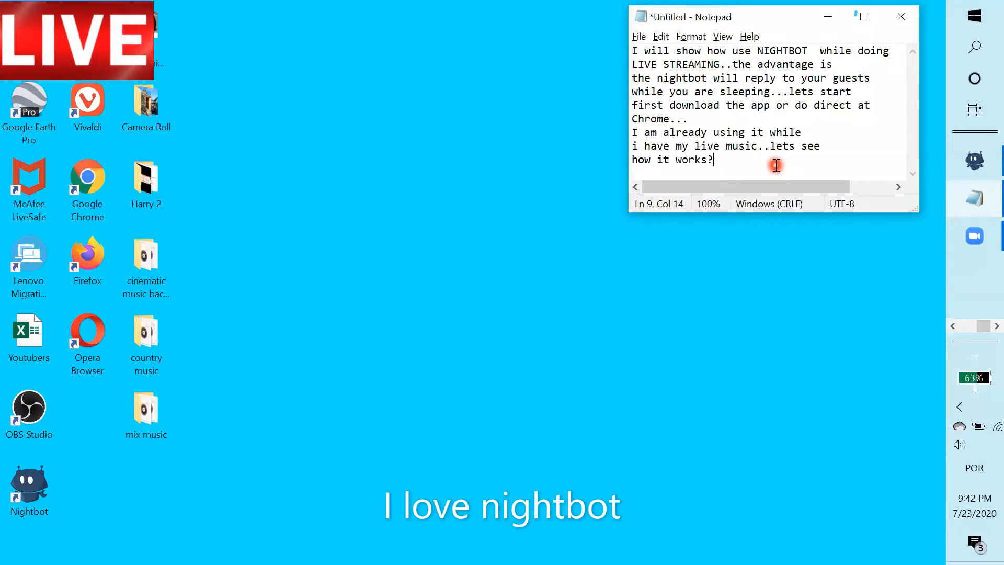
{"action": "type", "text": "wanna s"}
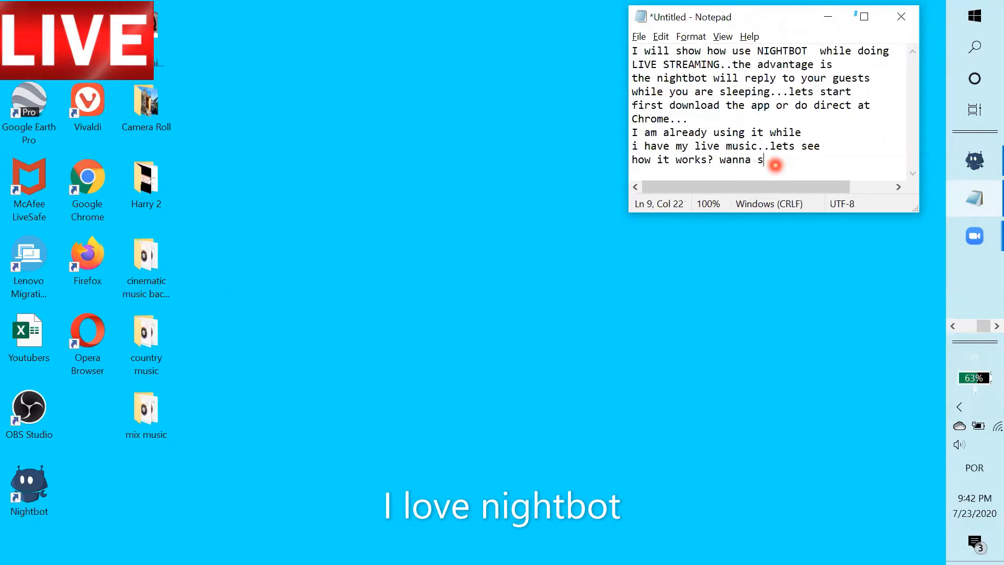
{"action": "type", "text": "how you."}
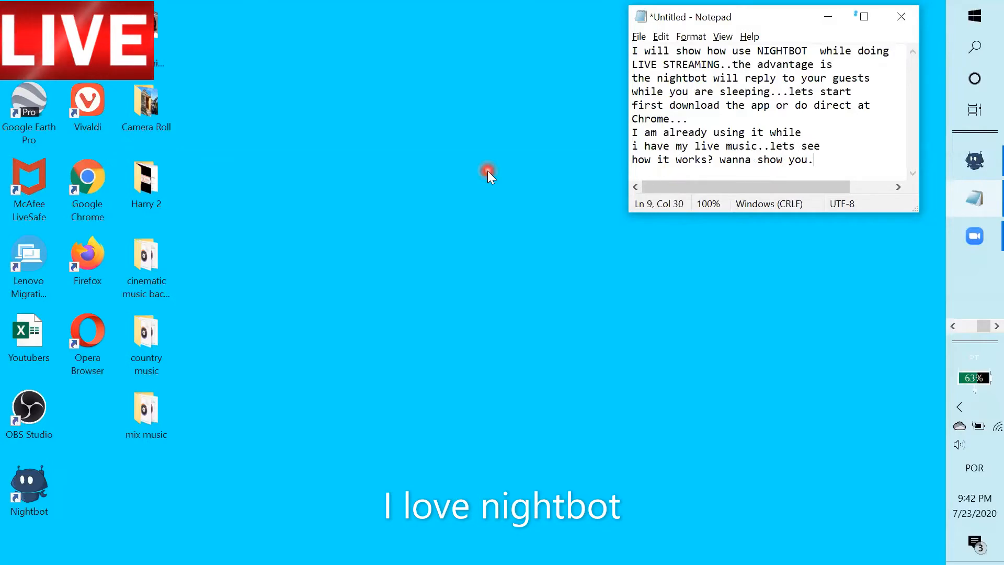
- Switch to the Nightbot app and show the channel's list of custom commands
{"action": "left_click", "coordinate": [977, 164]}
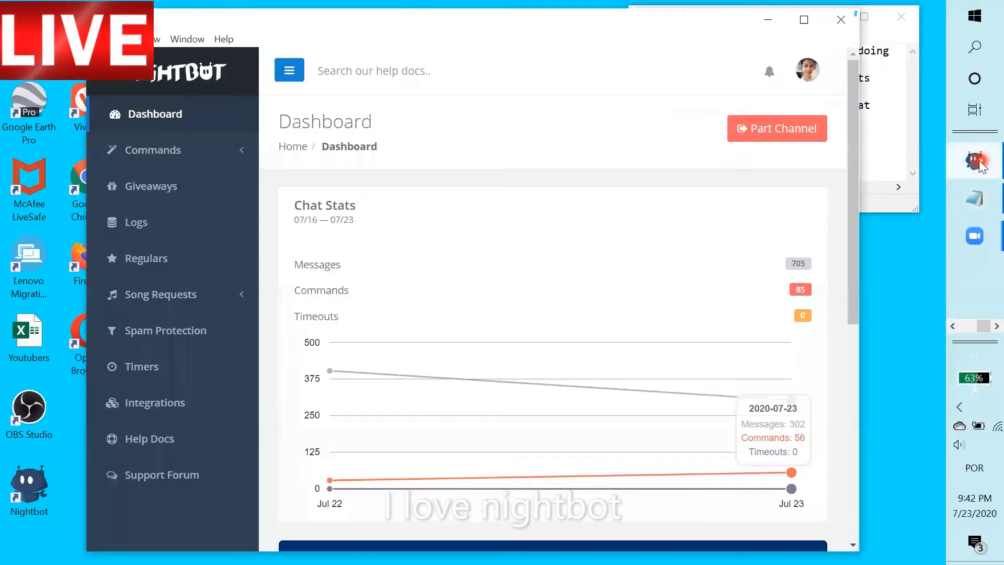
{"action": "left_click", "coordinate": [165, 152]}
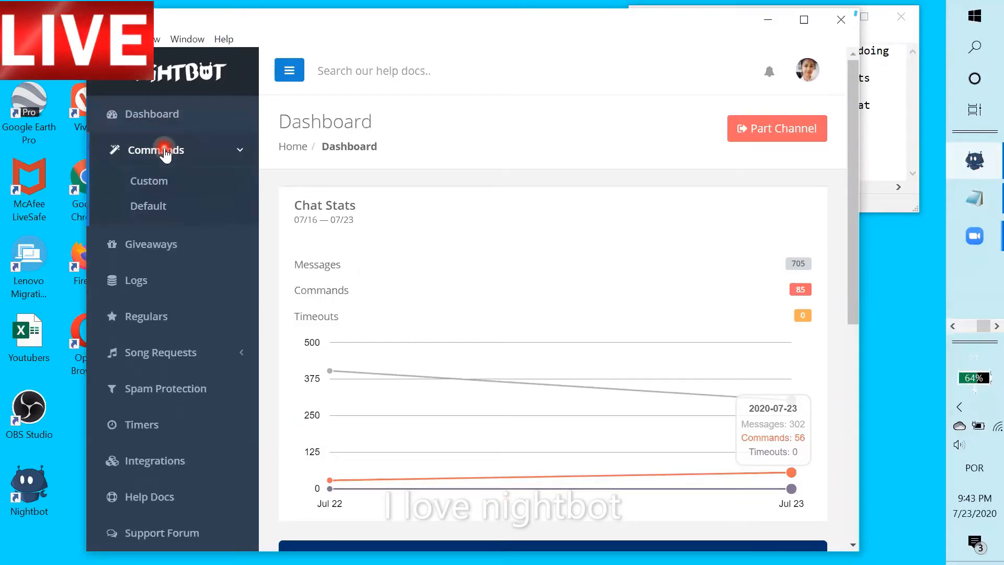
{"action": "left_click", "coordinate": [164, 183]}
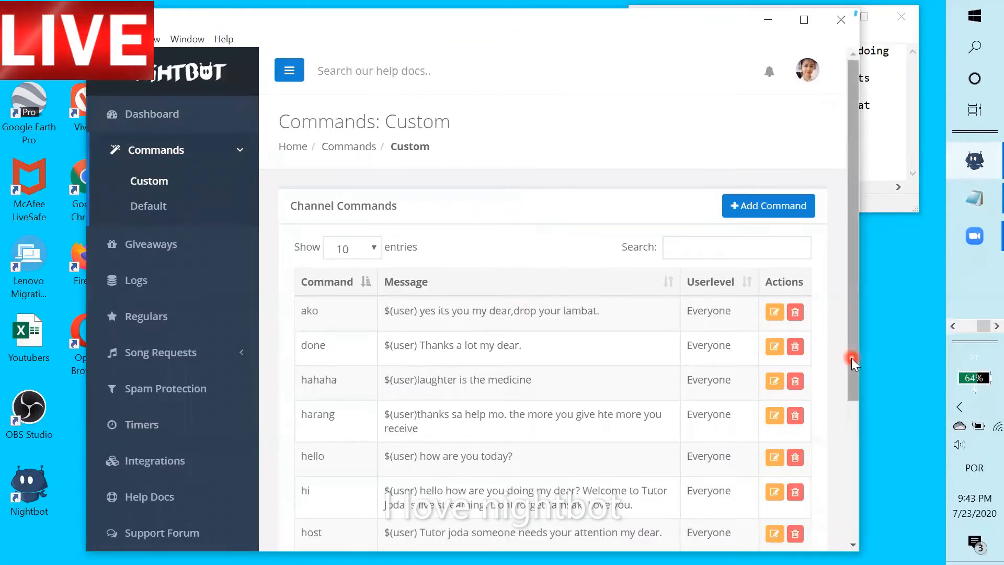
{"action": "left_click_drag", "start_coordinate": [852, 356], "coordinate": [858, 430]}
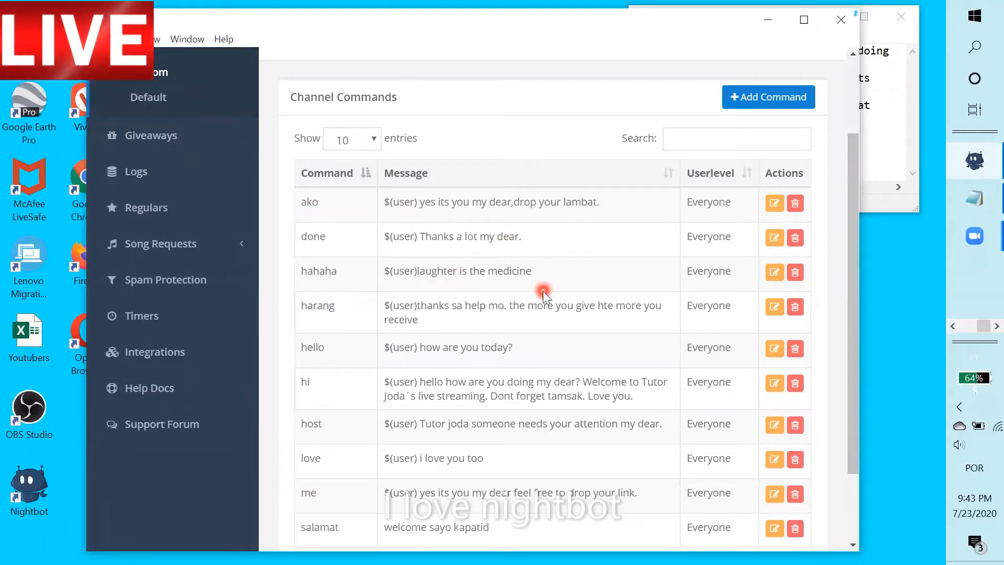
- Start a new custom command and name it "flex mo ako"
{"action": "left_click", "coordinate": [785, 101]}
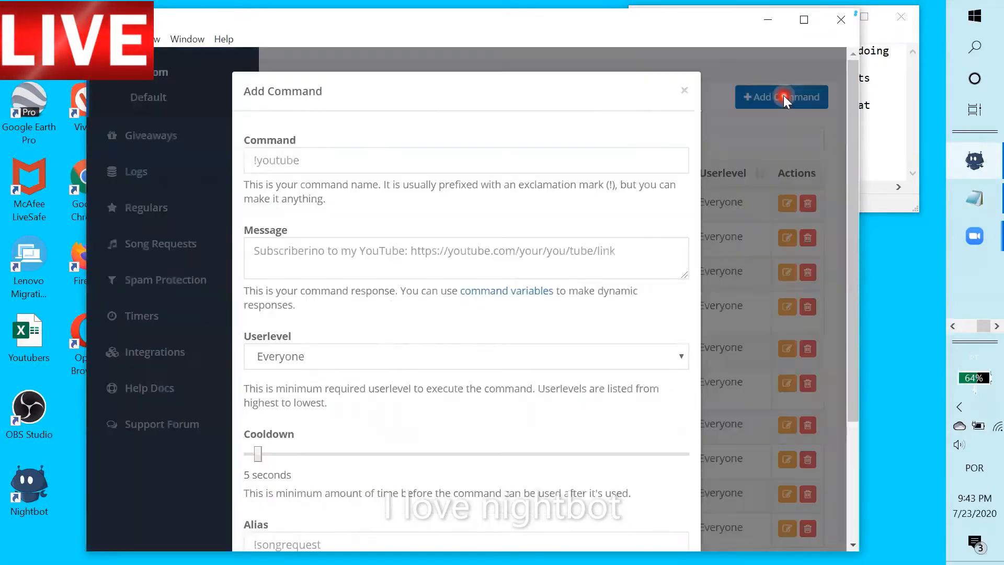
{"action": "left_click", "coordinate": [366, 158]}
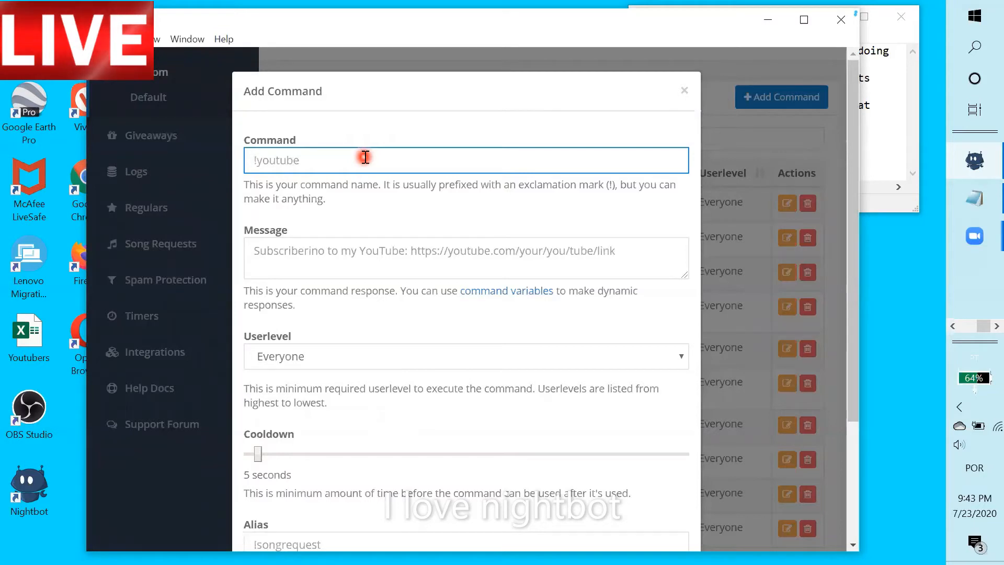
{"action": "type", "text": "f"}
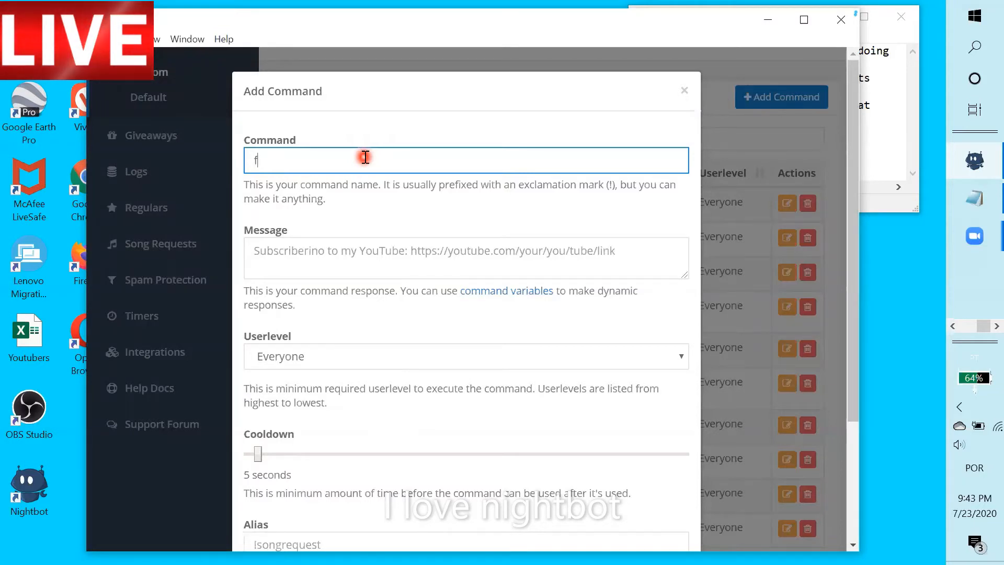
{"action": "type", "text": "lex mo ako"}
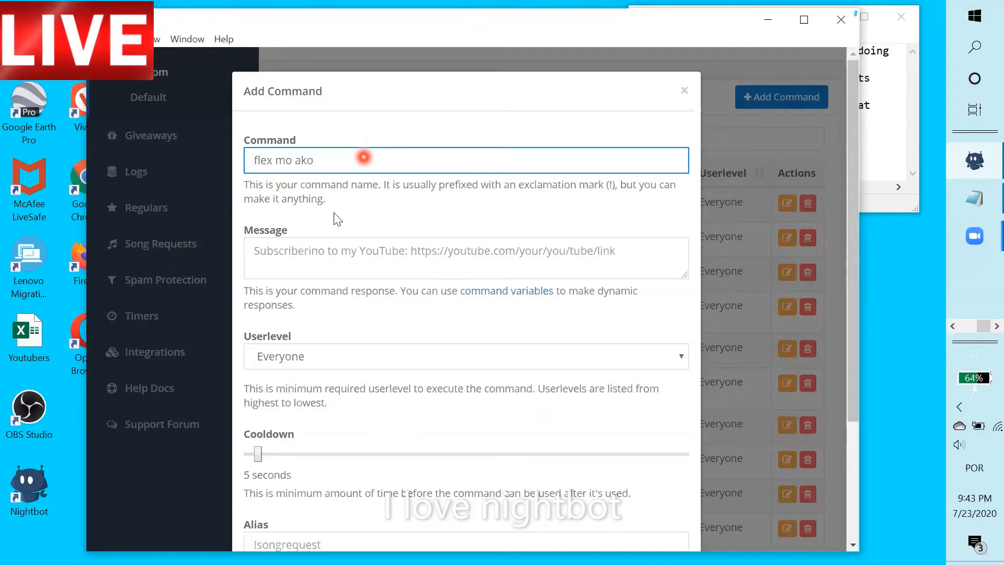
- Set the command's response to "$(user) Sure just wait your turn my dear." and submit the command
{"action": "left_click", "coordinate": [312, 256]}
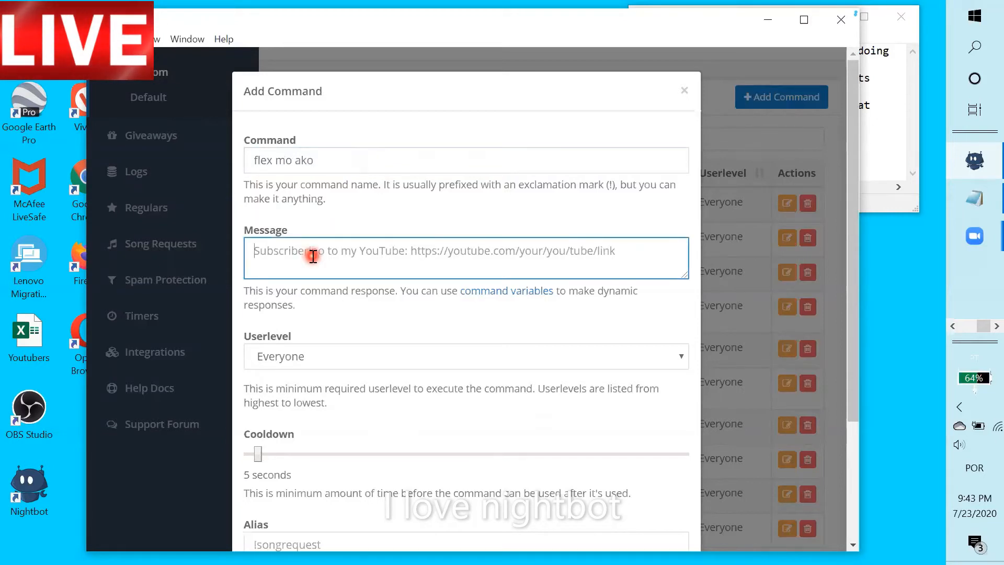
{"action": "type", "text": "$(us"}
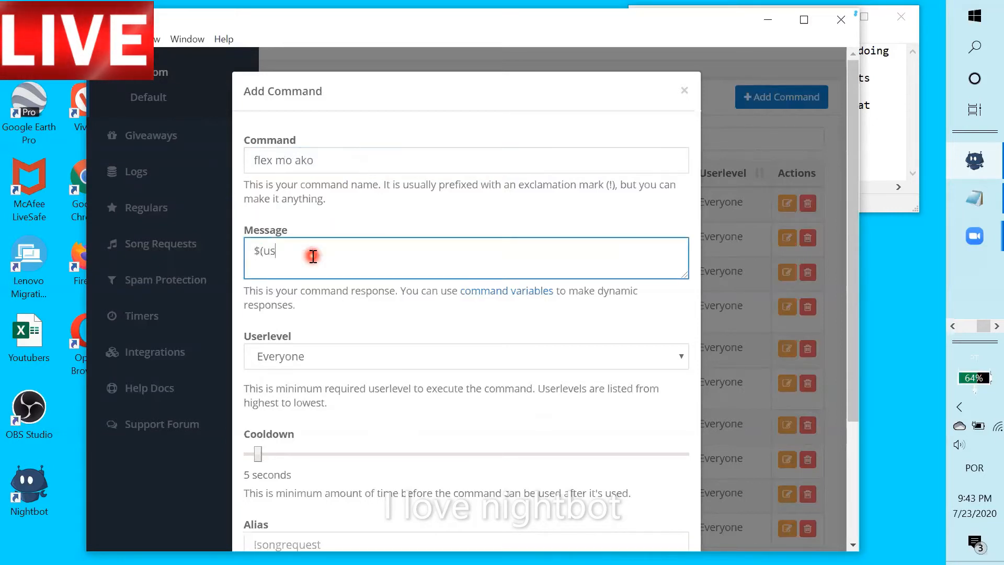
{"action": "type", "text": "er) S"}
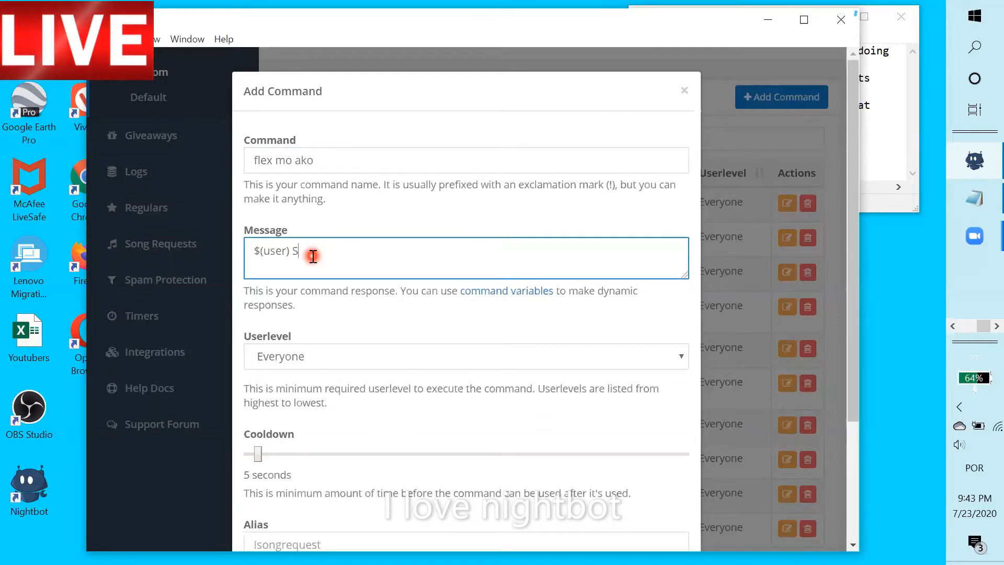
{"action": "type", "text": "ure "}
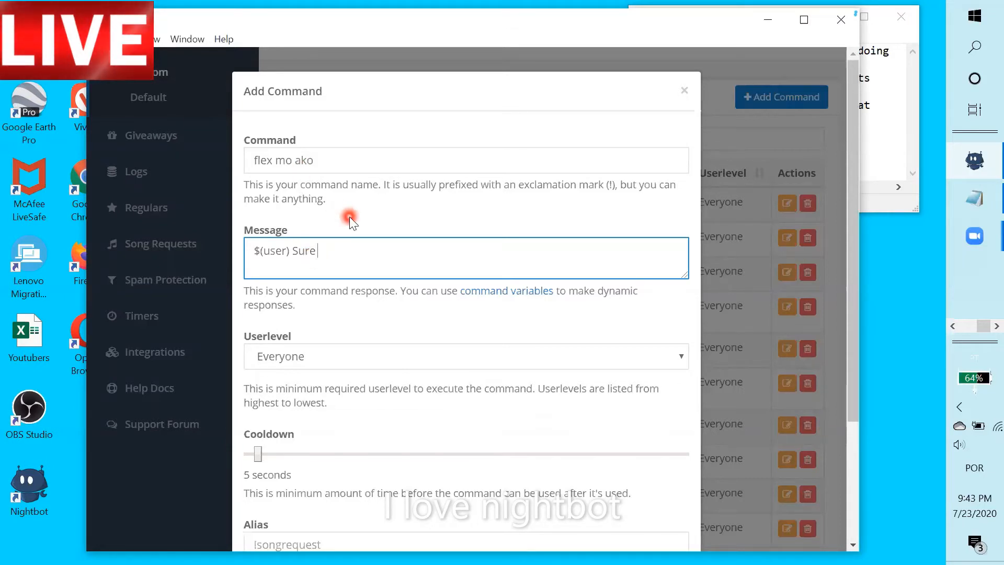
{"action": "type", "text": "just w"}
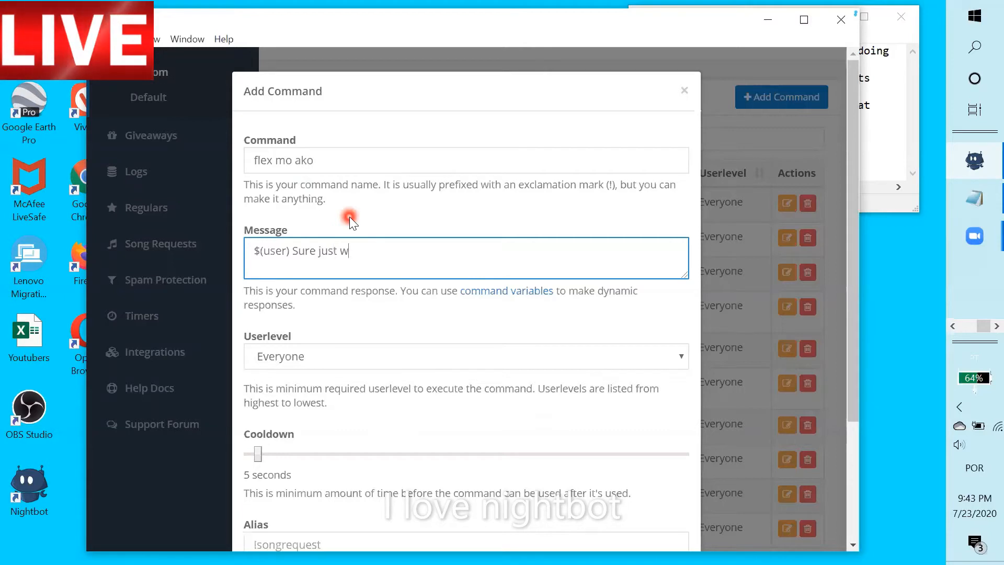
{"action": "type", "text": "ait your "}
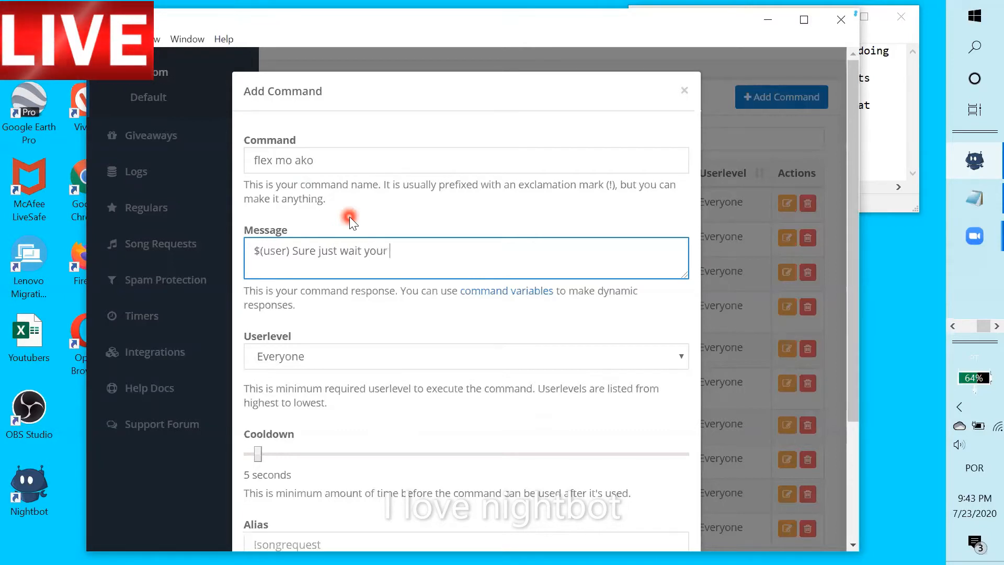
{"action": "type", "text": "turn"}
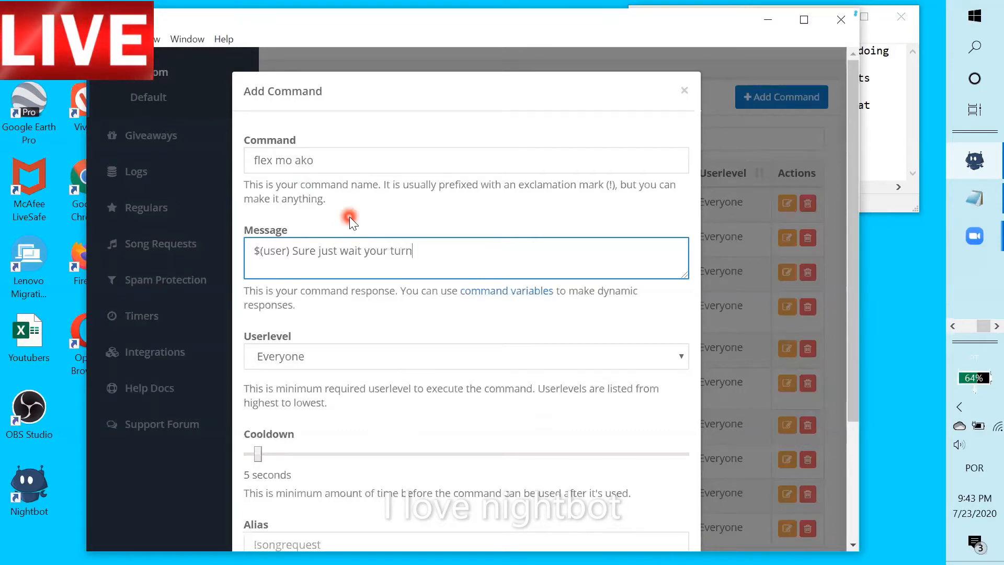
{"action": "type", "text": " my de"}
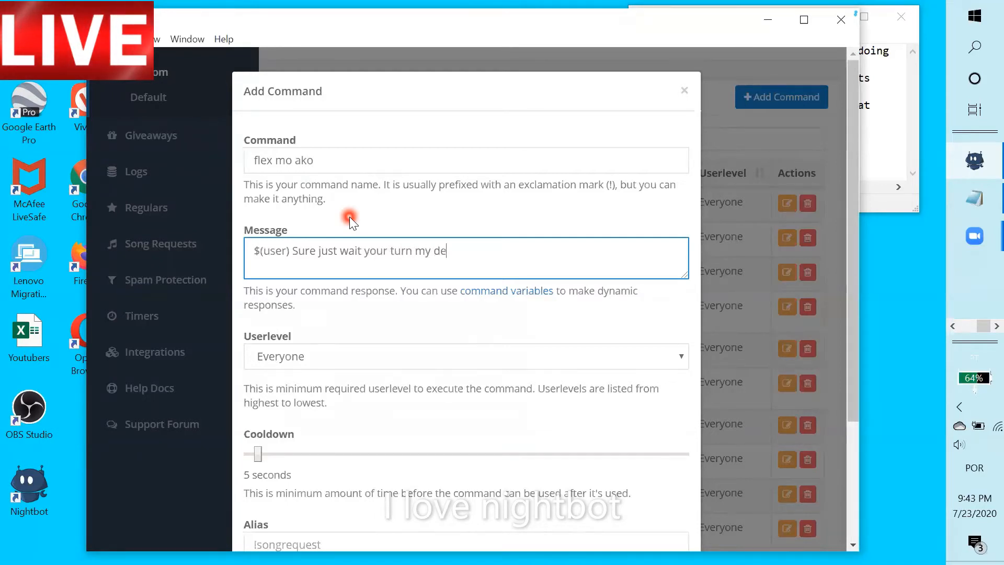
{"action": "type", "text": "ar."}
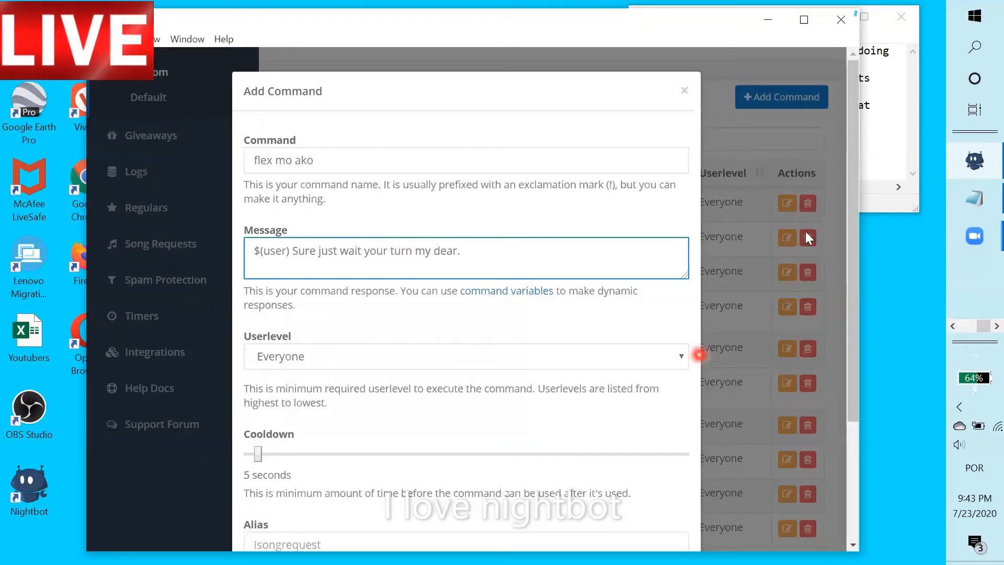
{"action": "scroll", "coordinate": [854, 412], "scroll_direction": "down", "scroll_amount": 3}
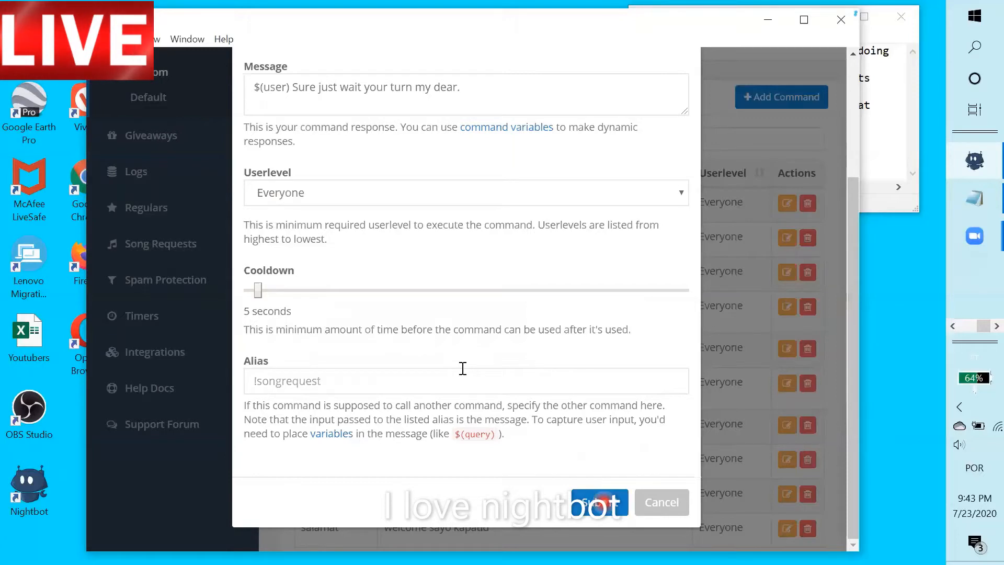
{"action": "left_click", "coordinate": [600, 502]}
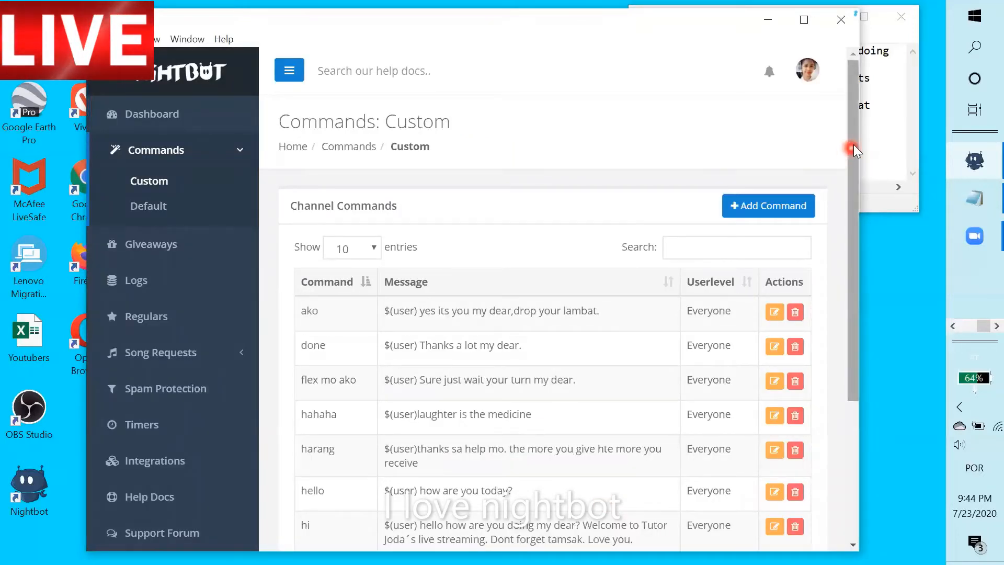
- Highlight the "flex mo ako" command and its response in the list, and minimize the Nightbot window
{"action": "left_click_drag", "start_coordinate": [854, 144], "coordinate": [871, 401]}
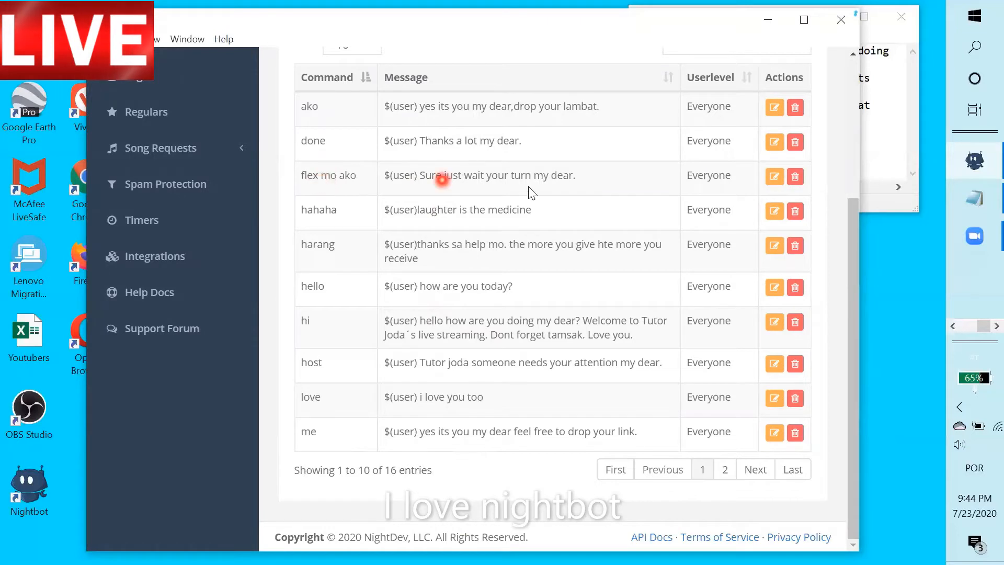
{"action": "left_click_drag", "start_coordinate": [576, 175], "coordinate": [301, 185]}
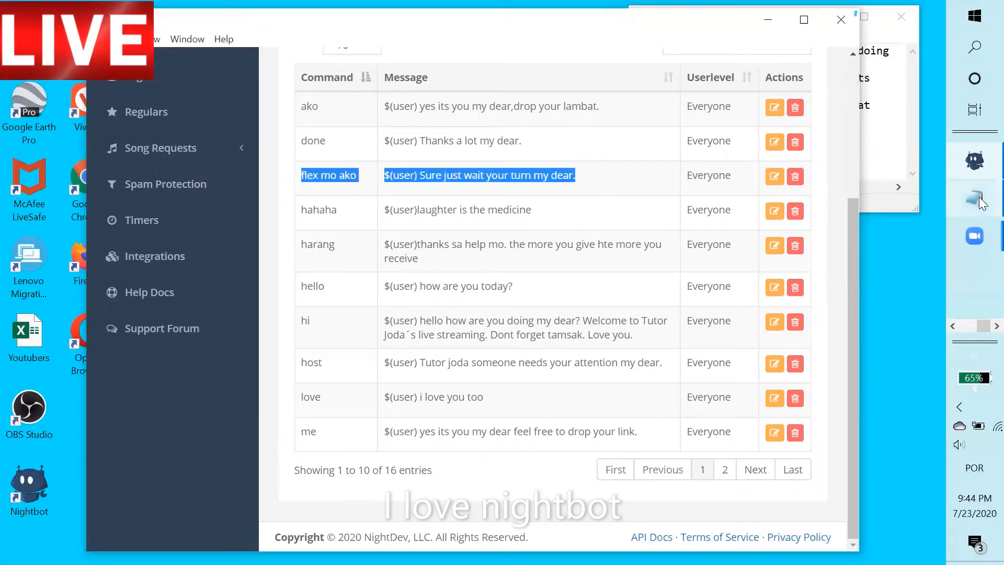
{"action": "left_click", "coordinate": [770, 21]}
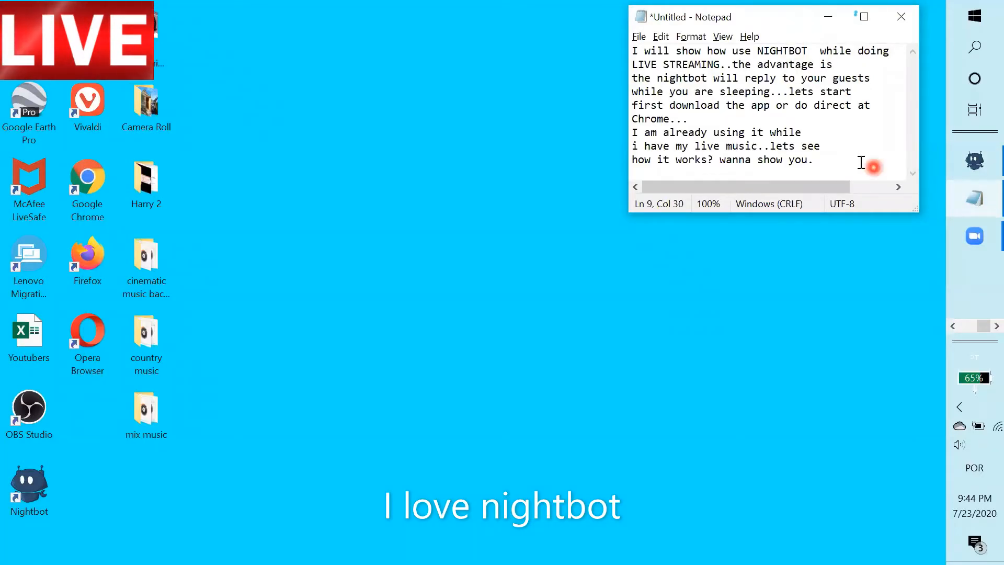
- Add a new line reading "lets see if its effective-" at the end of the Notepad note
{"action": "key", "text": "Return"}
{"action": "type", "text": "lets "}
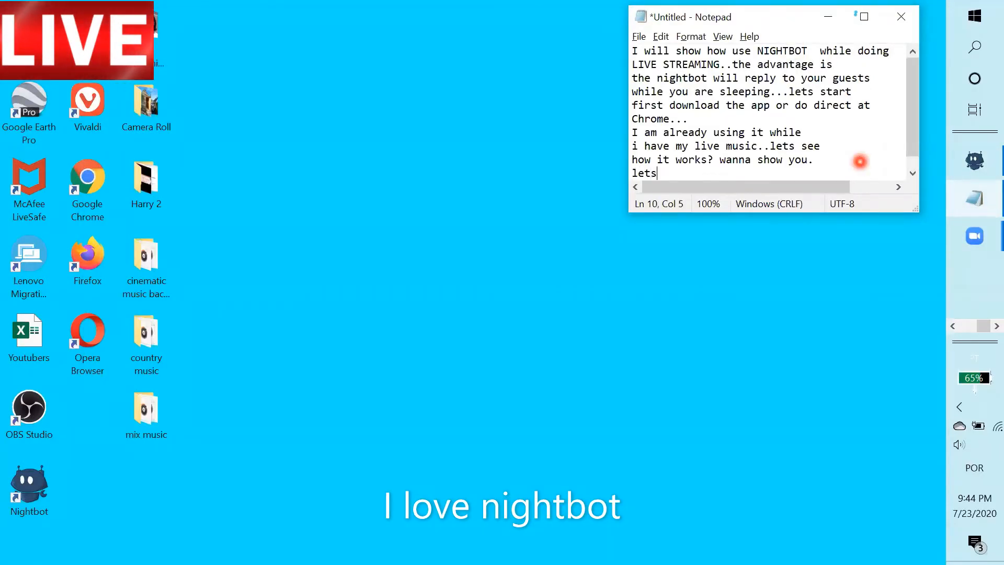
{"action": "type", "text": "see if i"}
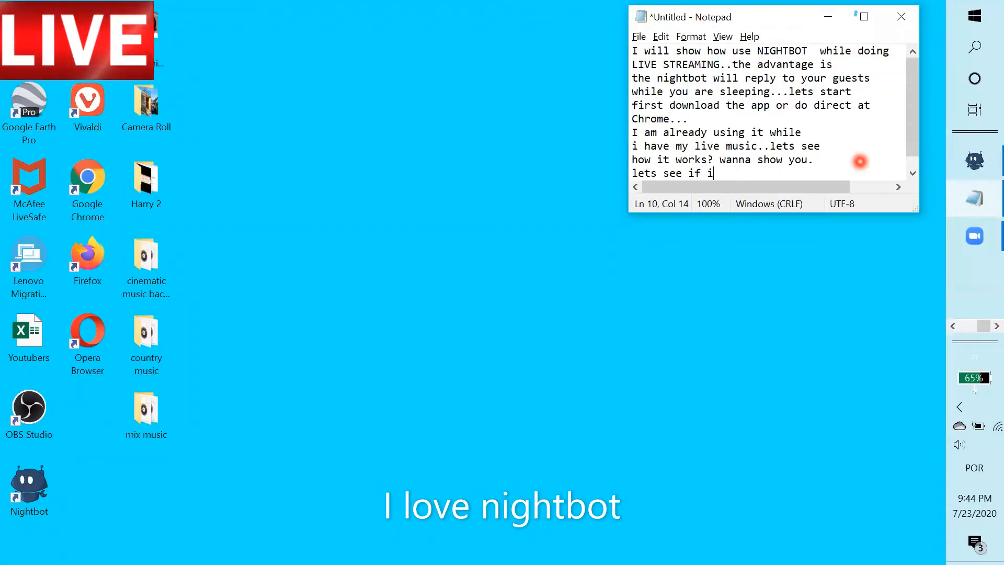
{"action": "type", "text": "ts effect"}
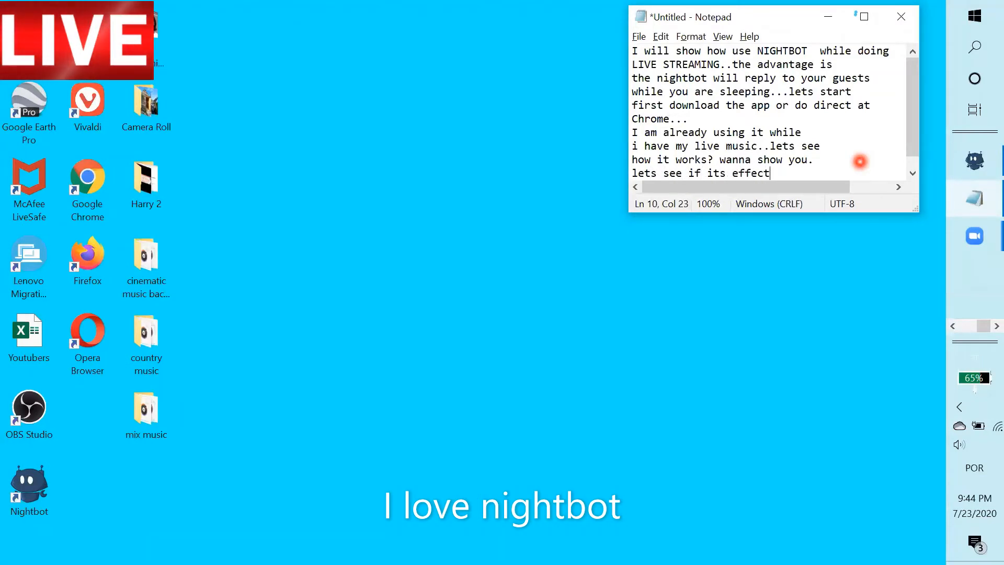
{"action": "type", "text": "ive-"}
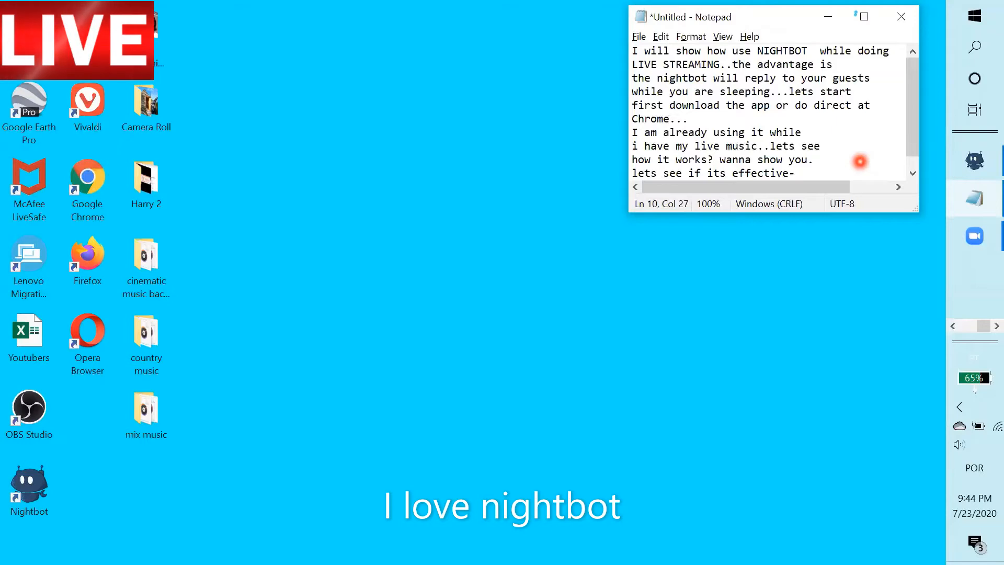
- Launch the Vivaldi browser to bring up its YouTube page
{"action": "left_click", "coordinate": [90, 104]}
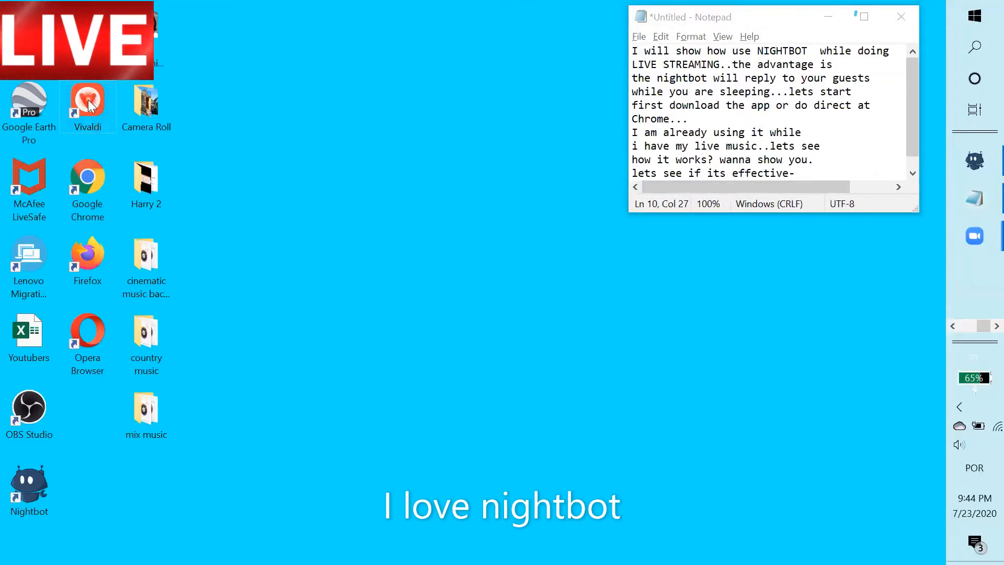
{"action": "double_click", "coordinate": [89, 103]}
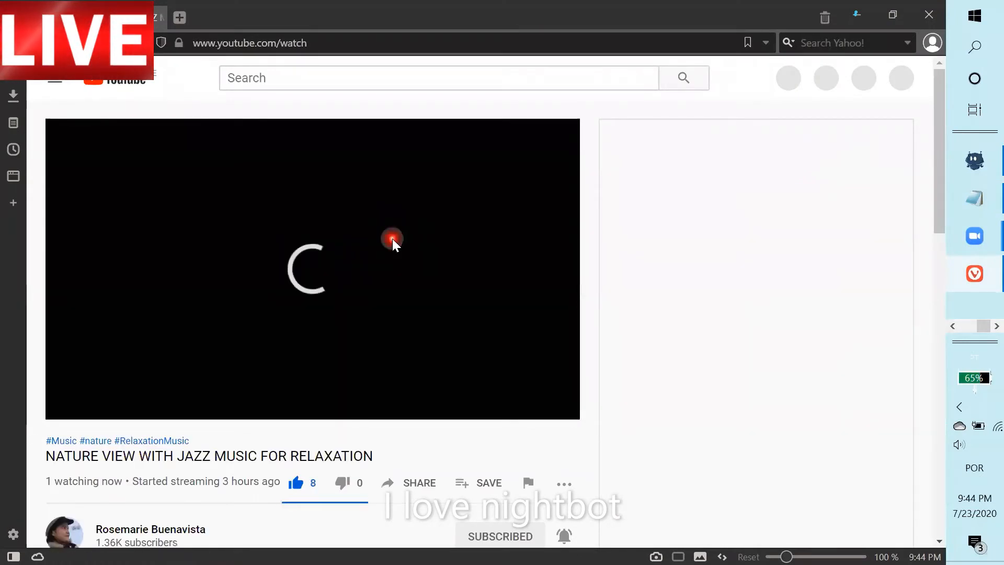
{"action": "left_click", "coordinate": [393, 238]}
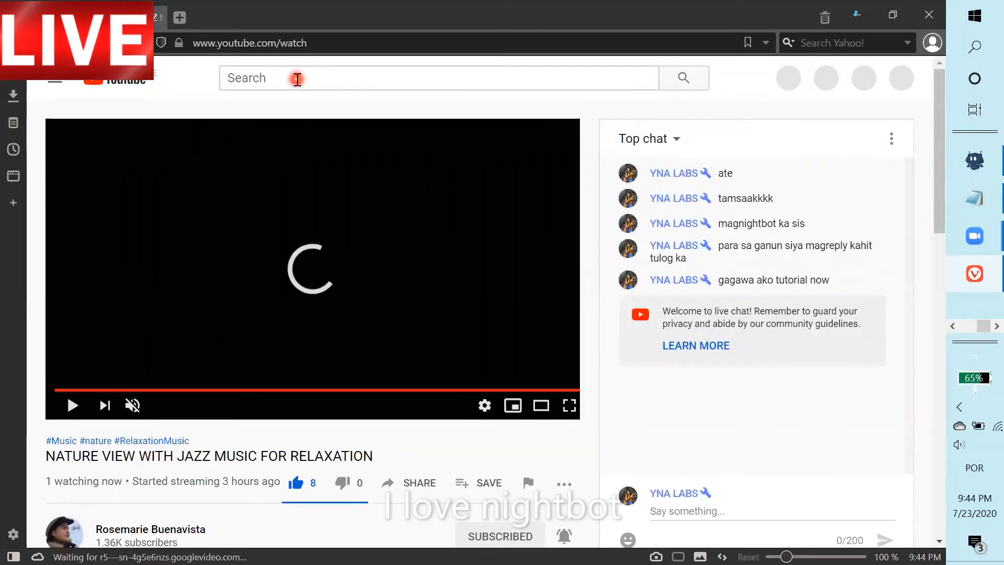
- Search YouTube for "tutor joda" and open the live stream "Live Instrumental Music with Nighbot"
{"action": "left_click", "coordinate": [297, 79]}
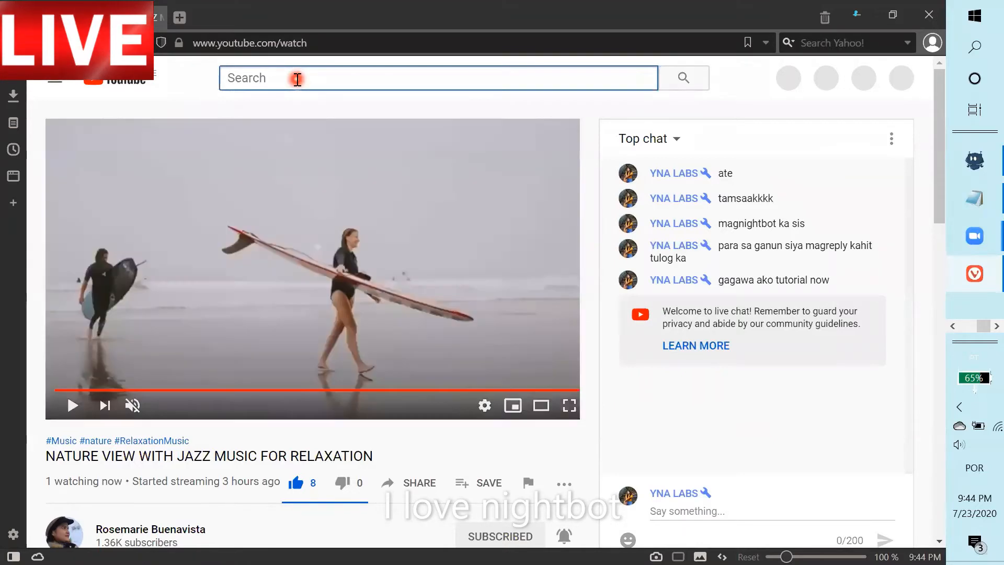
{"action": "type", "text": "tutor joda"}
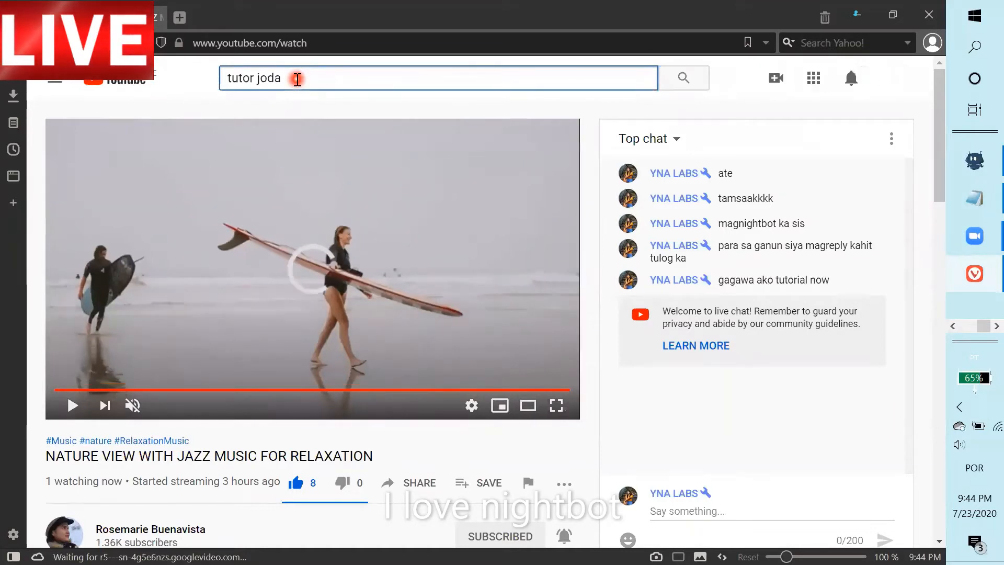
{"action": "key", "text": "Return"}
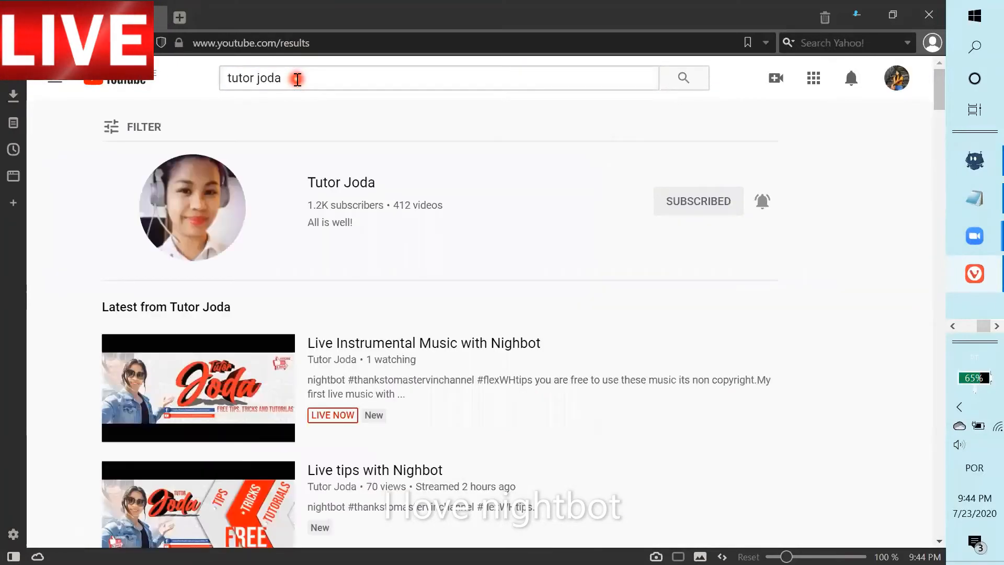
{"action": "left_click", "coordinate": [198, 388]}
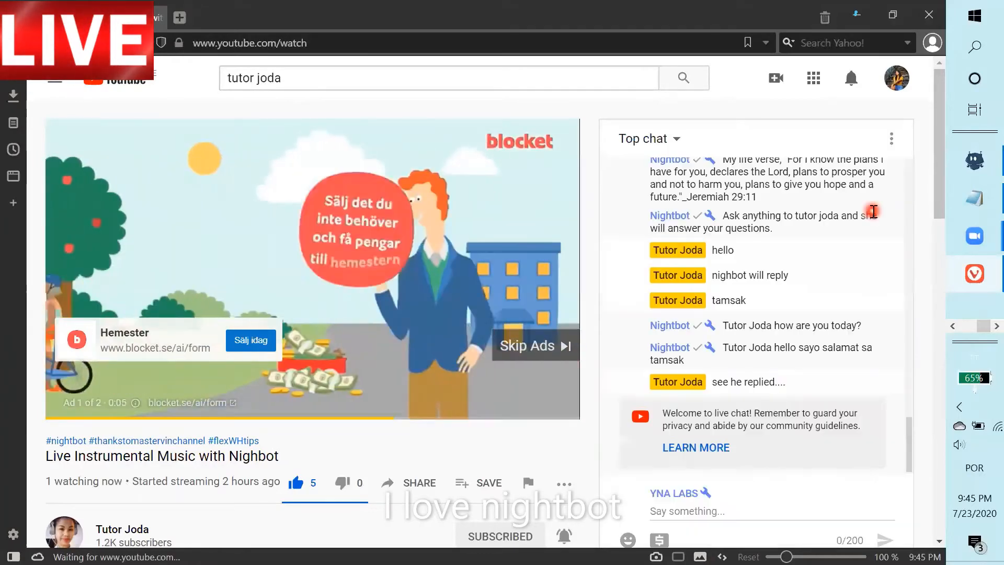
- Post the message "flex mo ako" in the stream's live chat
{"action": "left_click", "coordinate": [677, 510]}
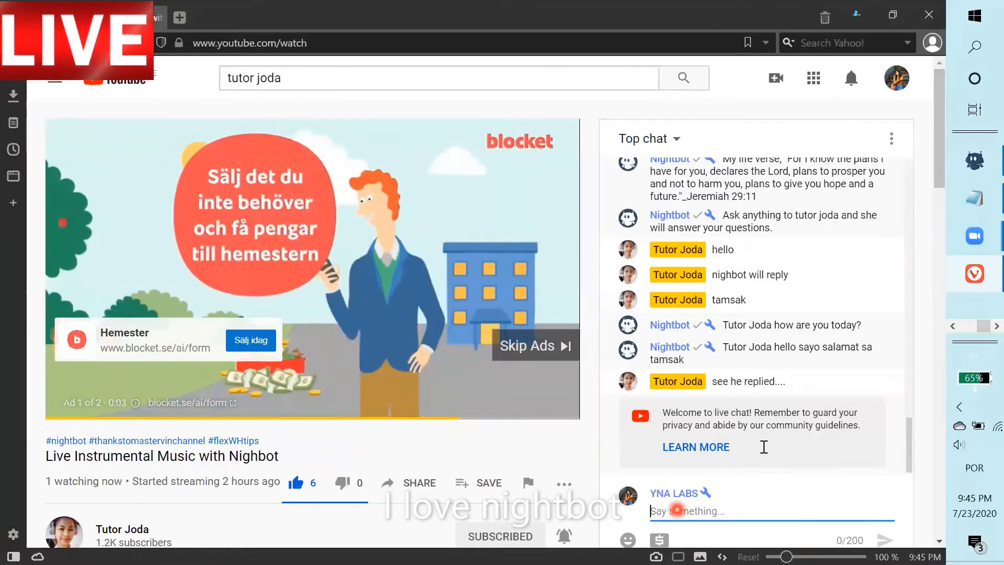
{"action": "type", "text": "f"}
{"action": "type", "text": "x na ak"}
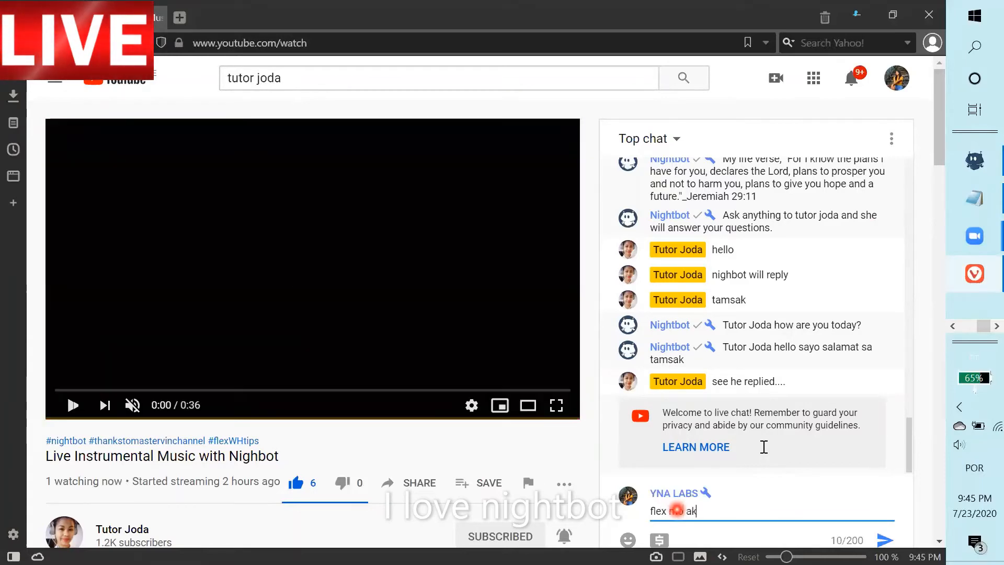
{"action": "type", "text": "o"}
{"action": "left_click", "coordinate": [490, 442]}
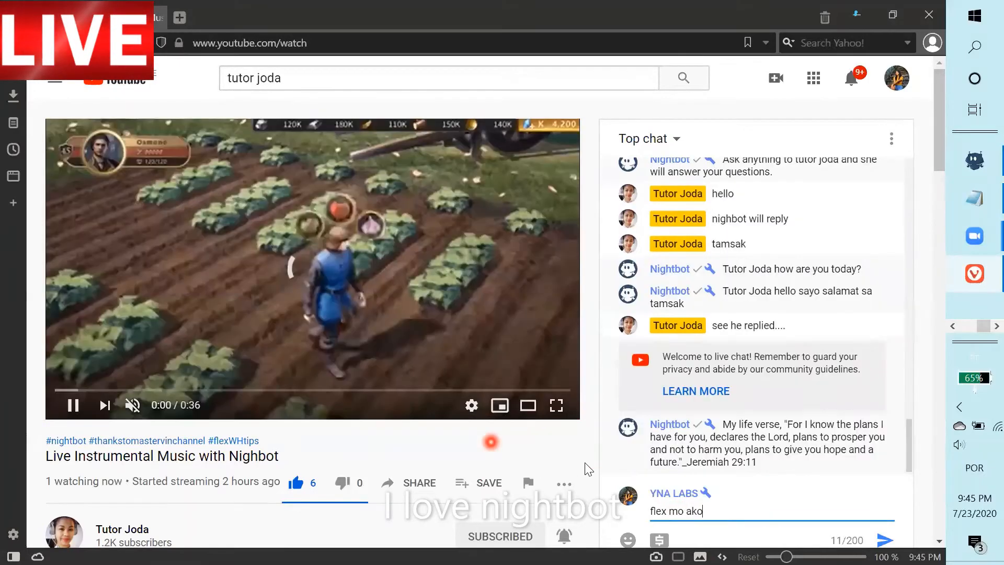
{"action": "key", "text": "Return"}
{"action": "left_click", "coordinate": [585, 463]}
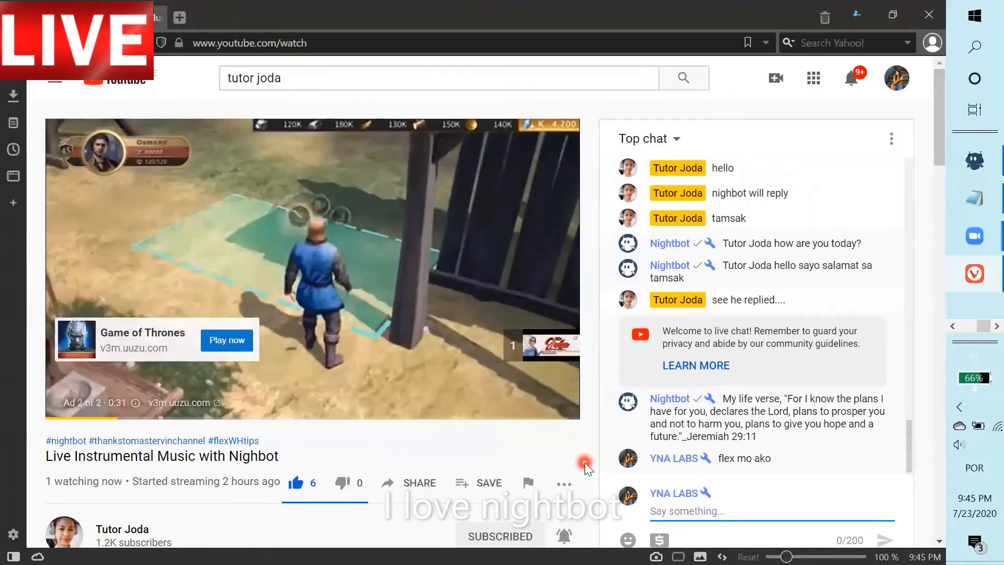
- Post the message "lets wait for nightbot" in the live chat
{"action": "type", "text": "lets wait"}
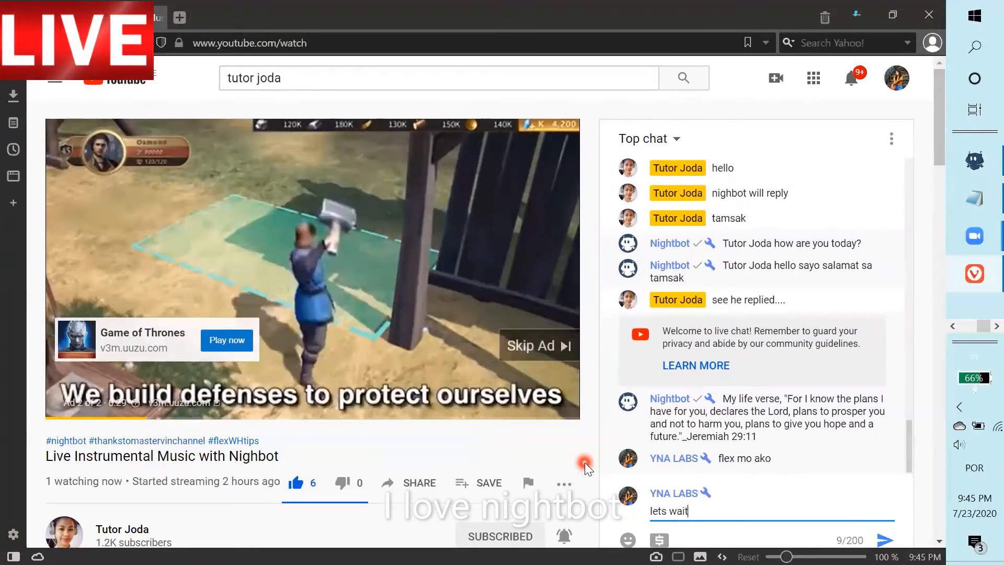
{"action": "type", "text": " for nigh"}
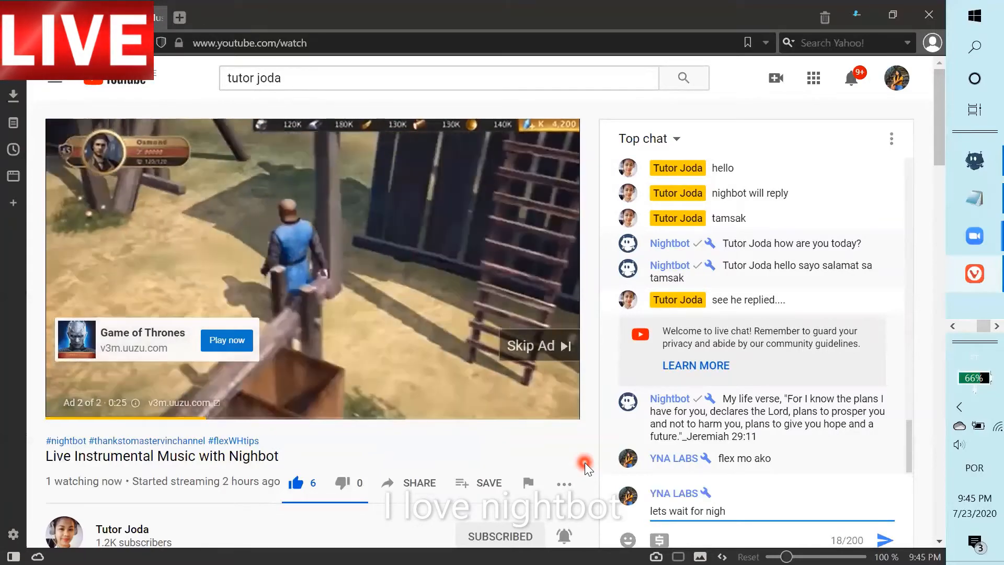
{"action": "type", "text": "tbpt"}
{"action": "key", "text": "BackSpace"}
{"action": "key", "text": "BackSpace"}
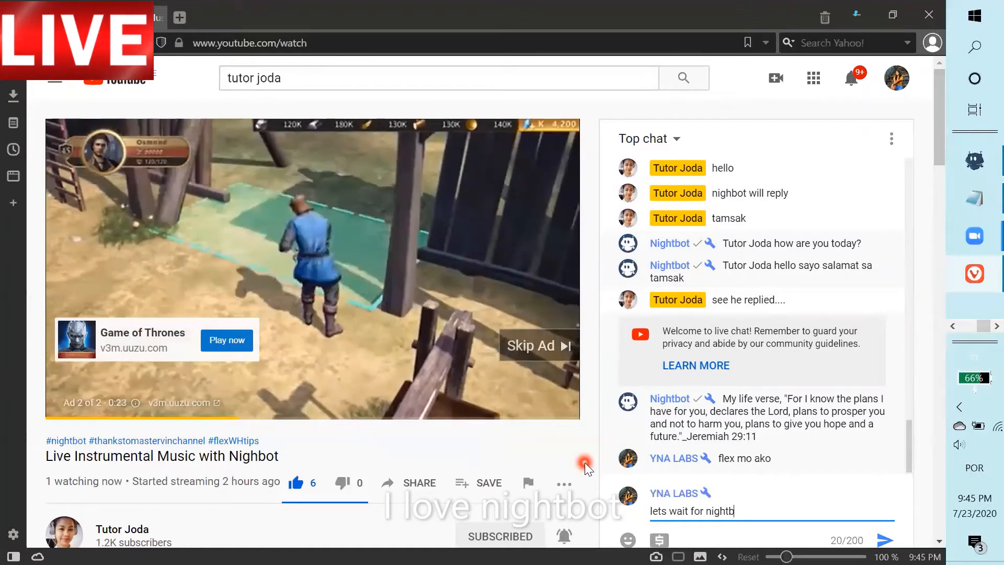
{"action": "type", "text": "ot"}
{"action": "key", "text": "Return"}
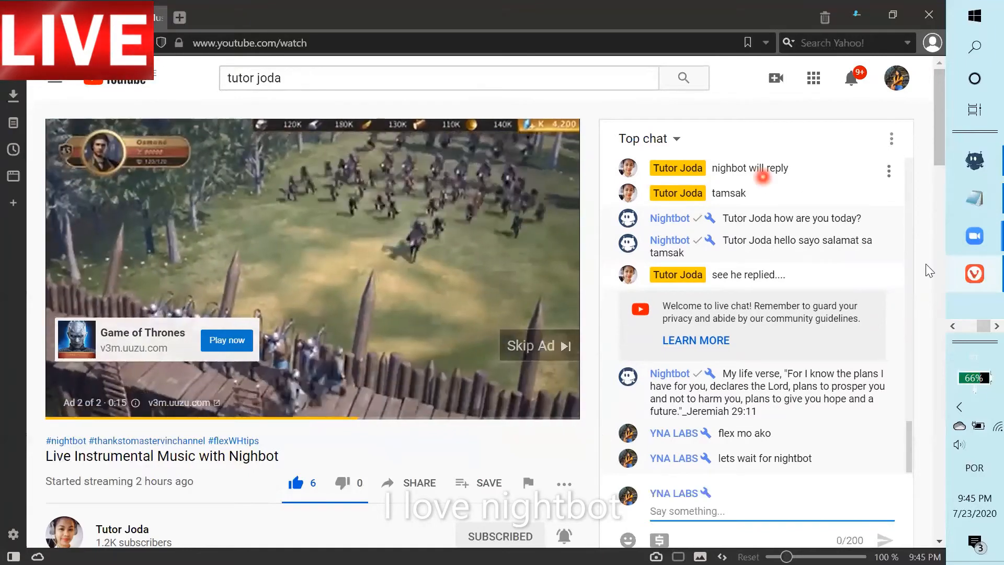
- Switch to the YouTube Studio live streaming window in Firefox and check its live chat for a Nightbot reply
{"action": "left_click", "coordinate": [954, 325]}
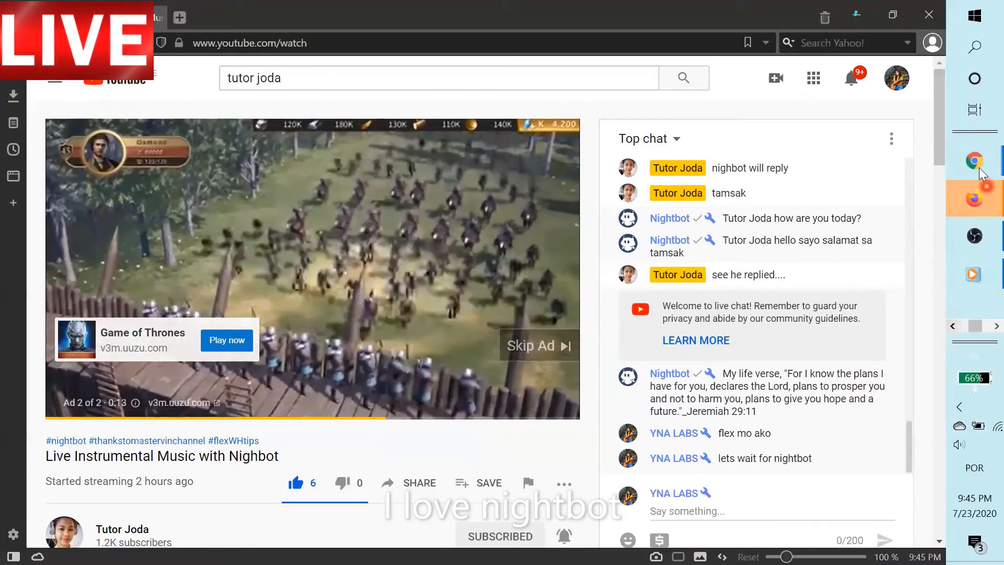
{"action": "mouse_move", "coordinate": [979, 196]}
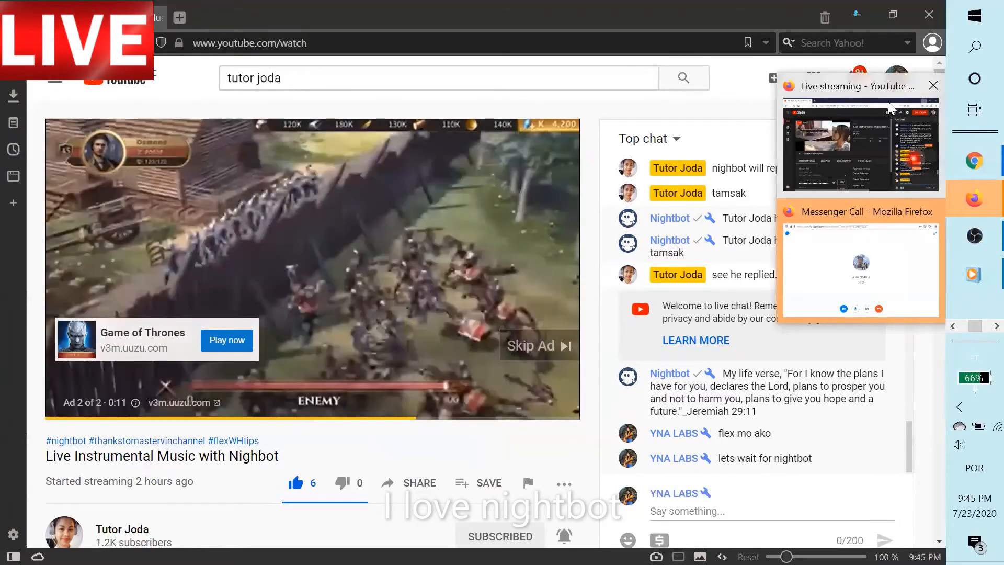
{"action": "left_click", "coordinate": [882, 6]}
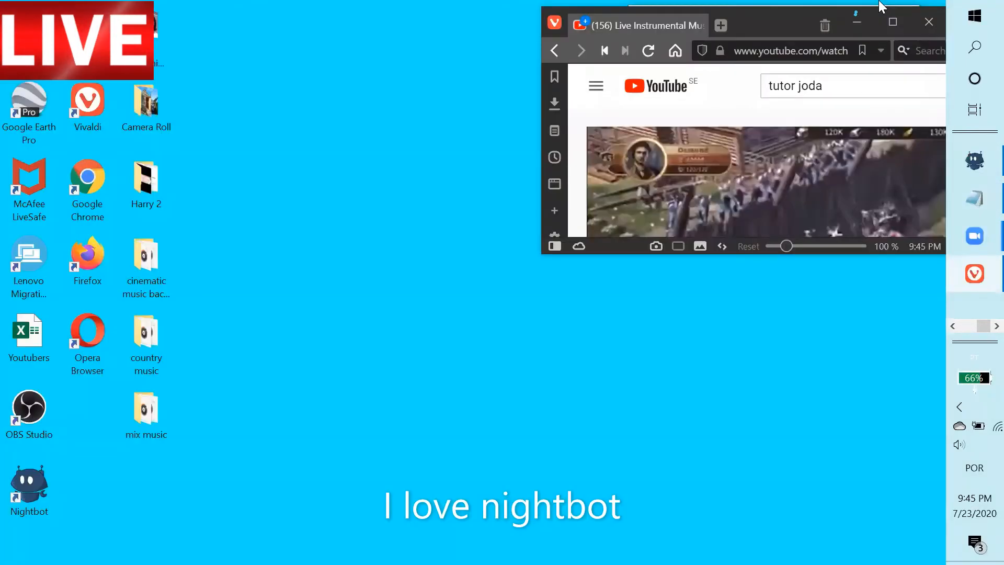
{"action": "left_click", "coordinate": [954, 325]}
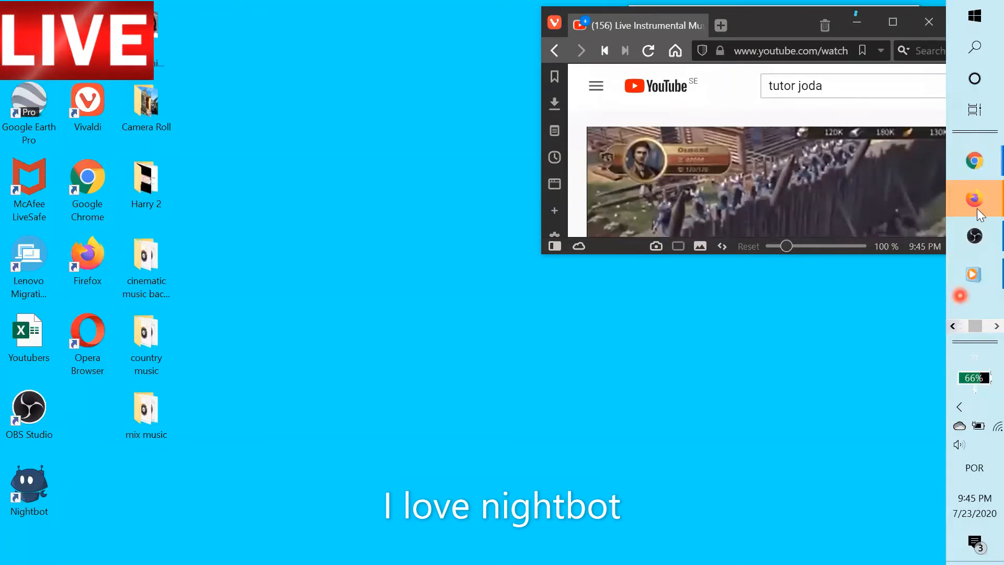
{"action": "mouse_move", "coordinate": [977, 205]}
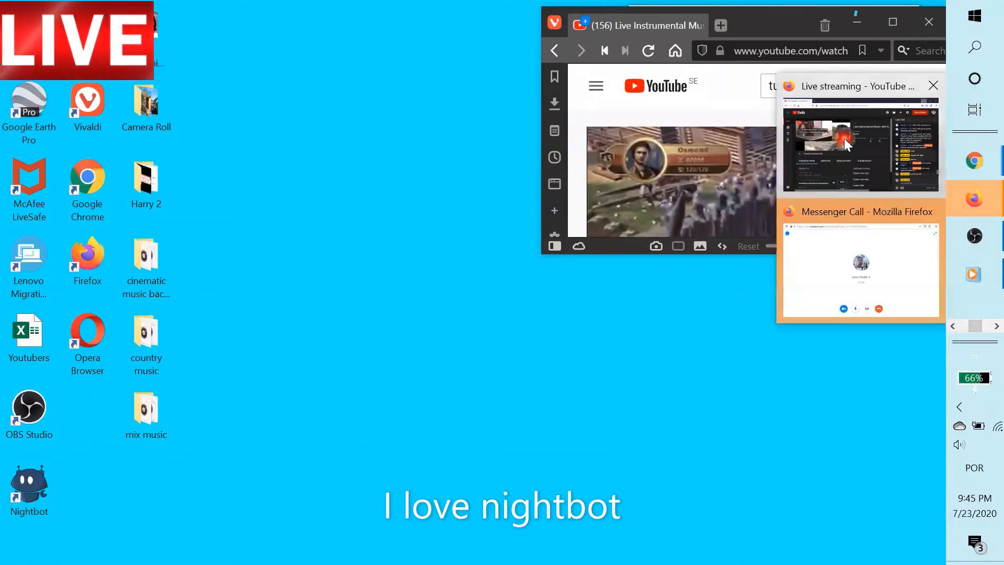
{"action": "left_click", "coordinate": [847, 144]}
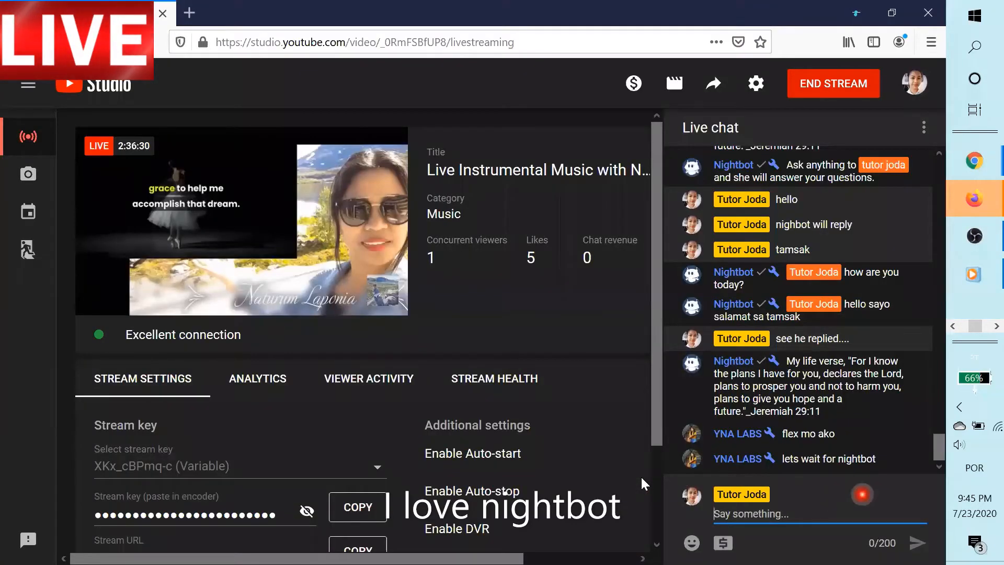
{"action": "left_click", "coordinate": [601, 476]}
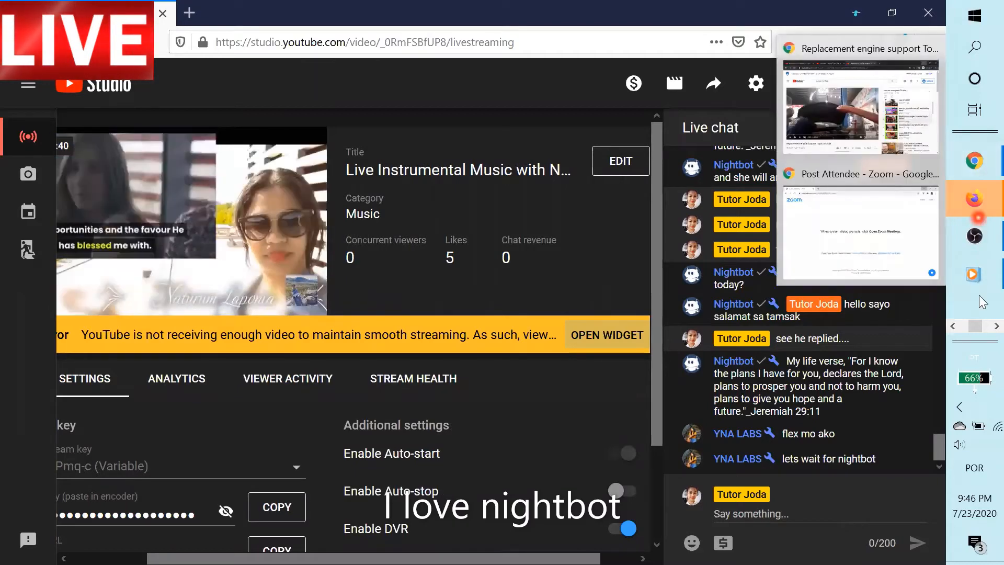
- Switch to the Nightbot app to show the custom commands list
{"action": "left_click", "coordinate": [963, 328]}
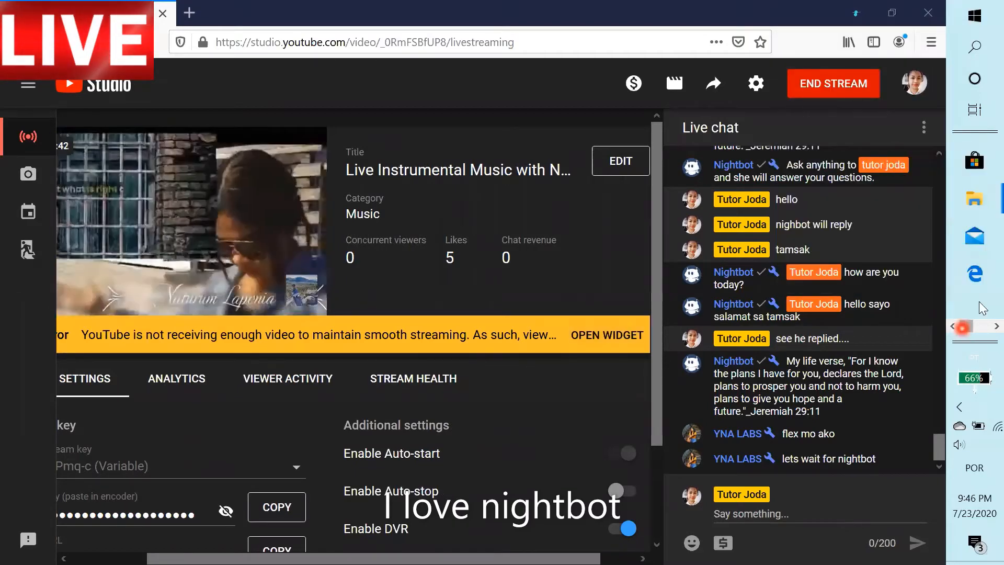
{"action": "left_click", "coordinate": [980, 331]}
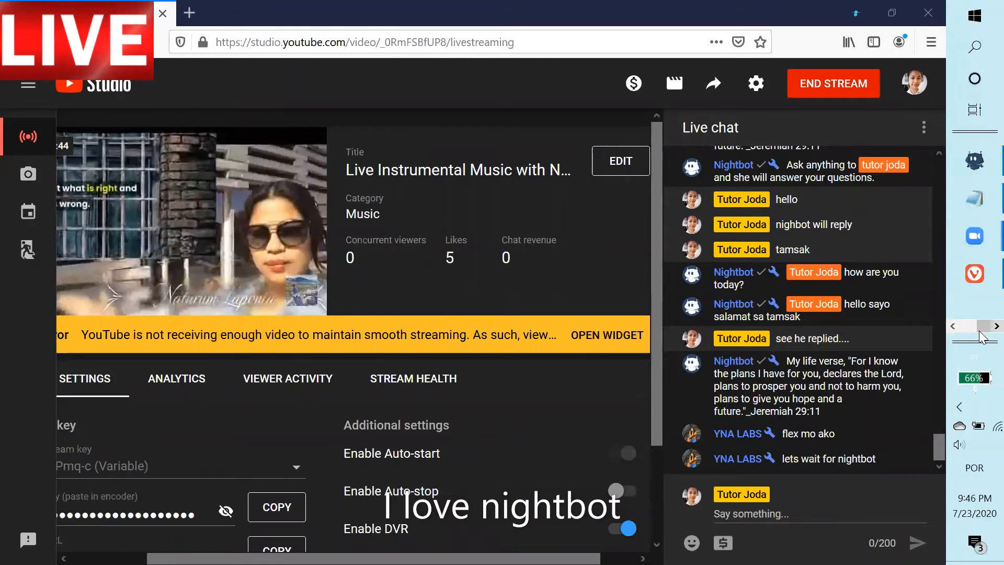
{"action": "left_click", "coordinate": [975, 160]}
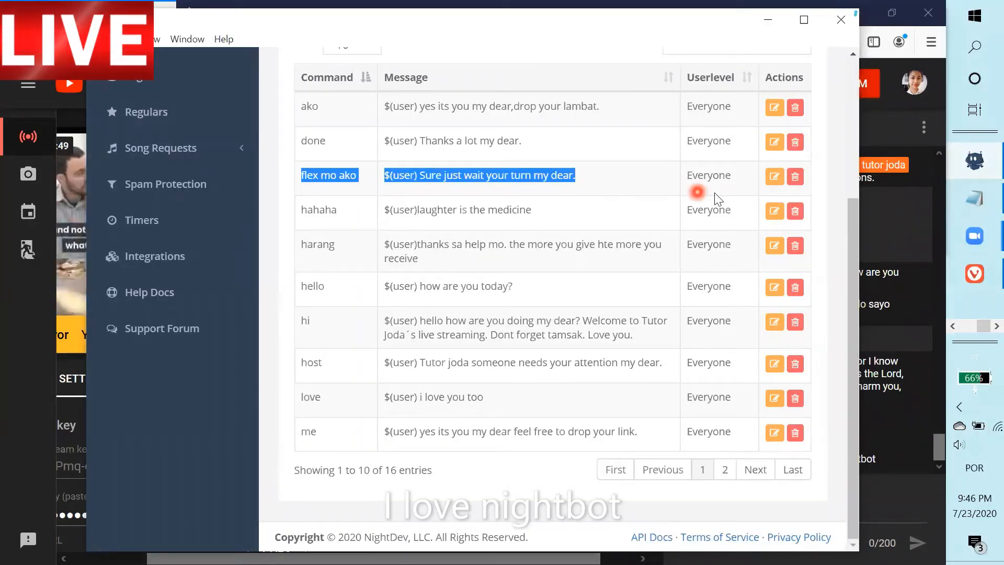
{"action": "left_click", "coordinate": [774, 177]}
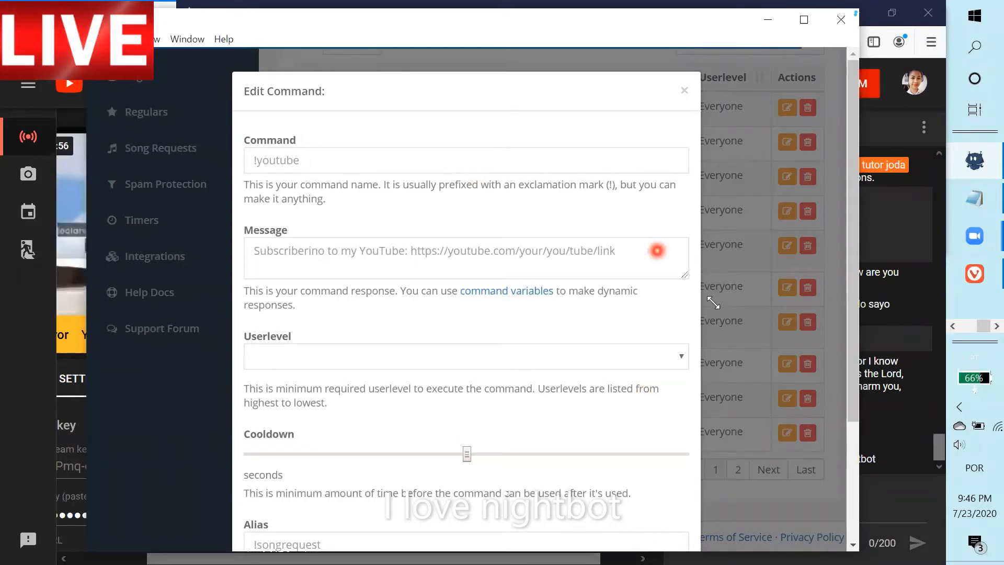
{"action": "left_click", "coordinate": [858, 466]}
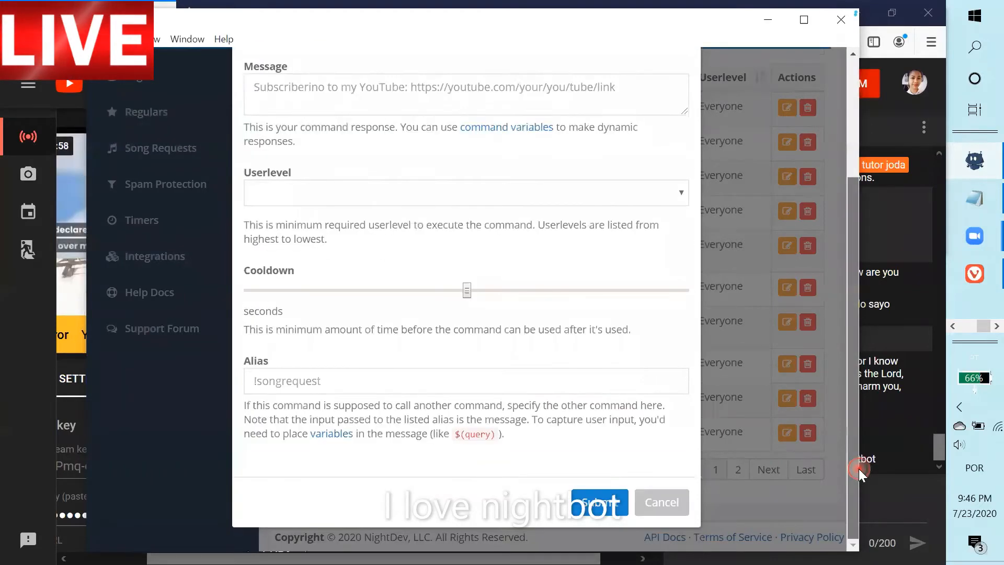
{"action": "left_click", "coordinate": [853, 320]}
{"action": "left_click", "coordinate": [406, 108]}
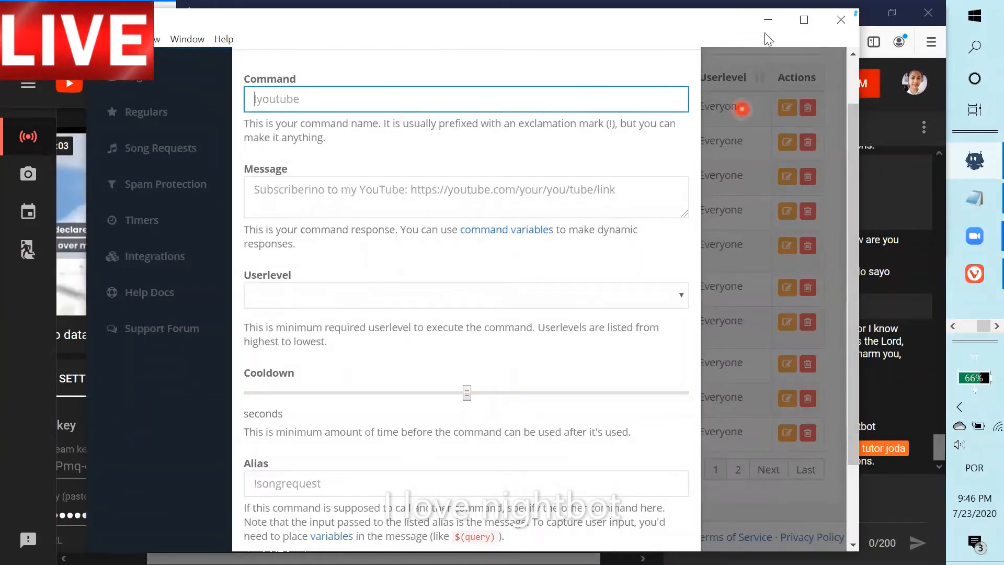
{"action": "left_click", "coordinate": [174, 405]}
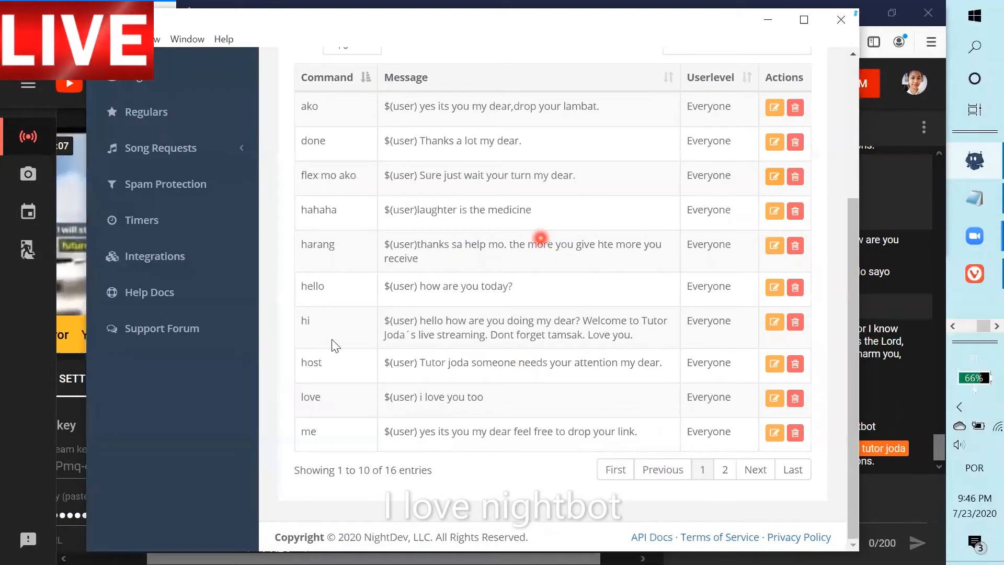
- Rename the custom command "flex mo ako" to "flex" and submit the change
{"action": "left_click", "coordinate": [773, 175]}
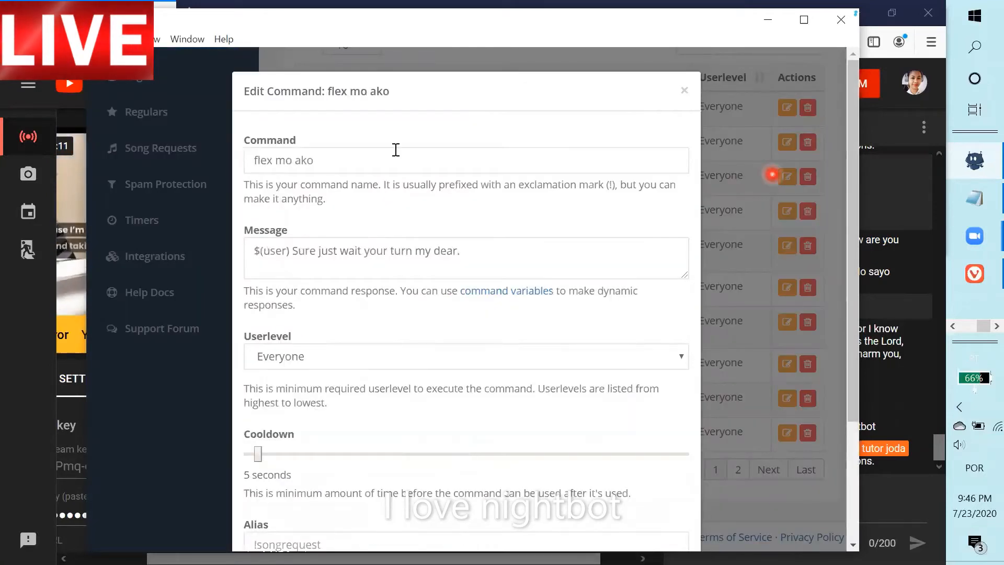
{"action": "left_click", "coordinate": [332, 161]}
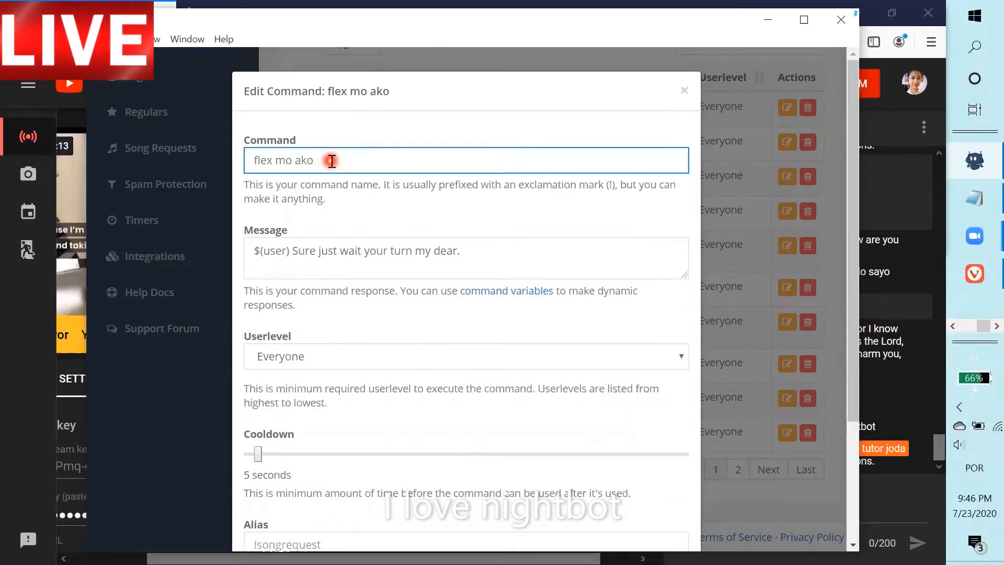
{"action": "key", "text": "BackSpace"}
{"action": "key", "text": "BackSpace"}
{"action": "key", "text": "BackSpace"}
{"action": "key", "text": "BackSpace"}
{"action": "key", "text": "BackSpace"}
{"action": "key", "text": "BackSpace"}
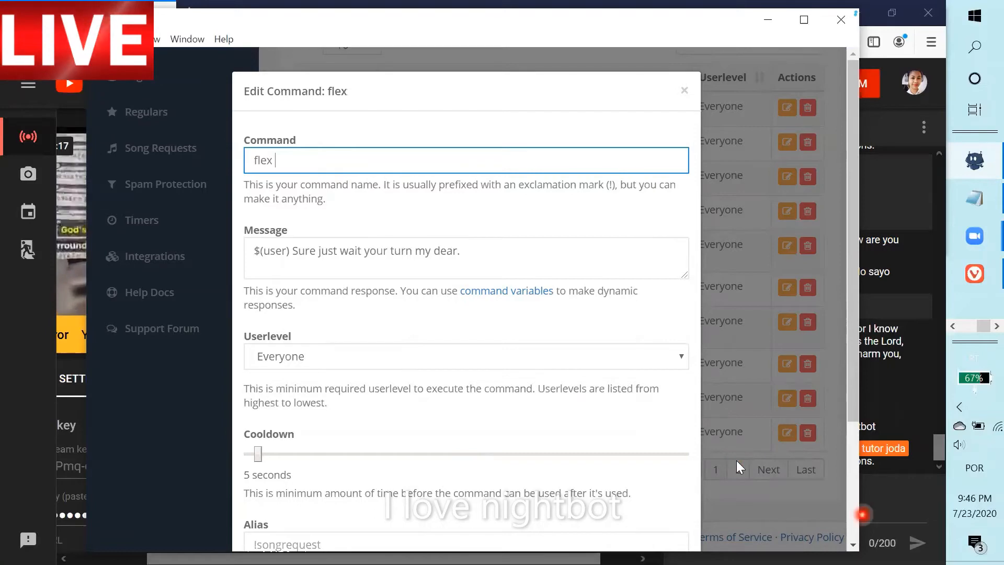
{"action": "scroll", "coordinate": [737, 460], "scroll_direction": "down", "scroll_amount": 3}
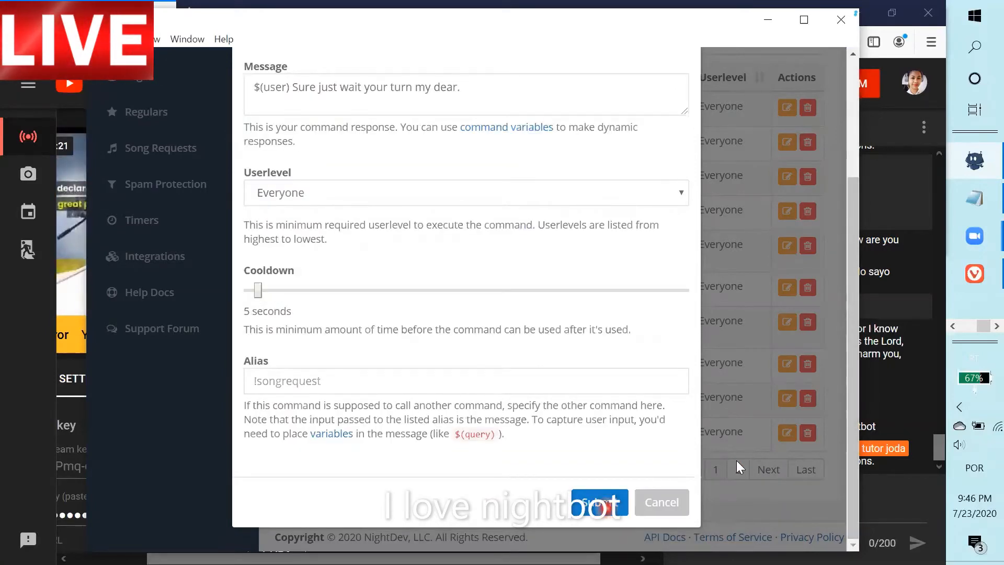
{"action": "left_click", "coordinate": [736, 460]}
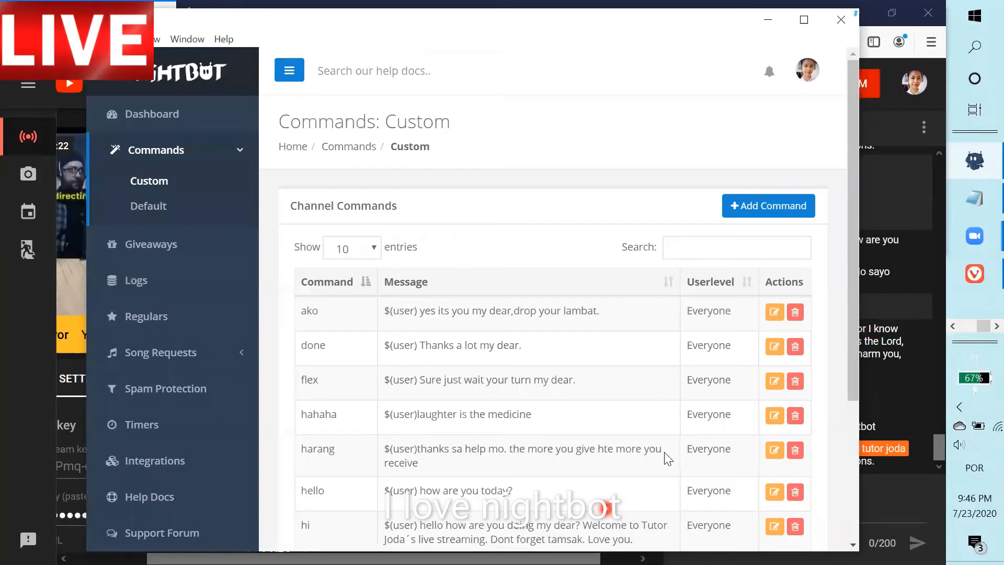
- Minimize Nightbot, switch to the stream's YouTube watch page in Vivaldi, and maximize that window
{"action": "left_click", "coordinate": [768, 15]}
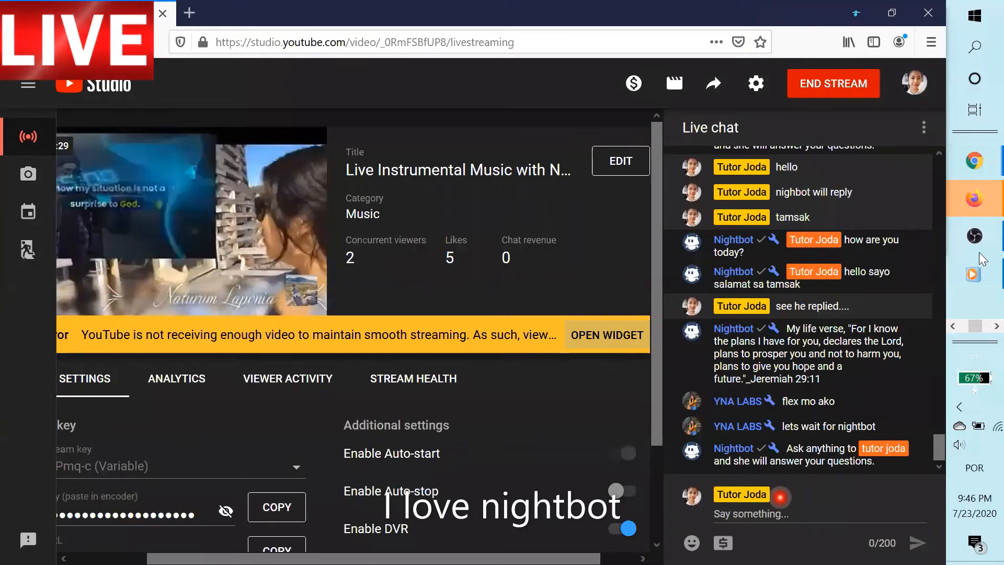
{"action": "left_click", "coordinate": [980, 330]}
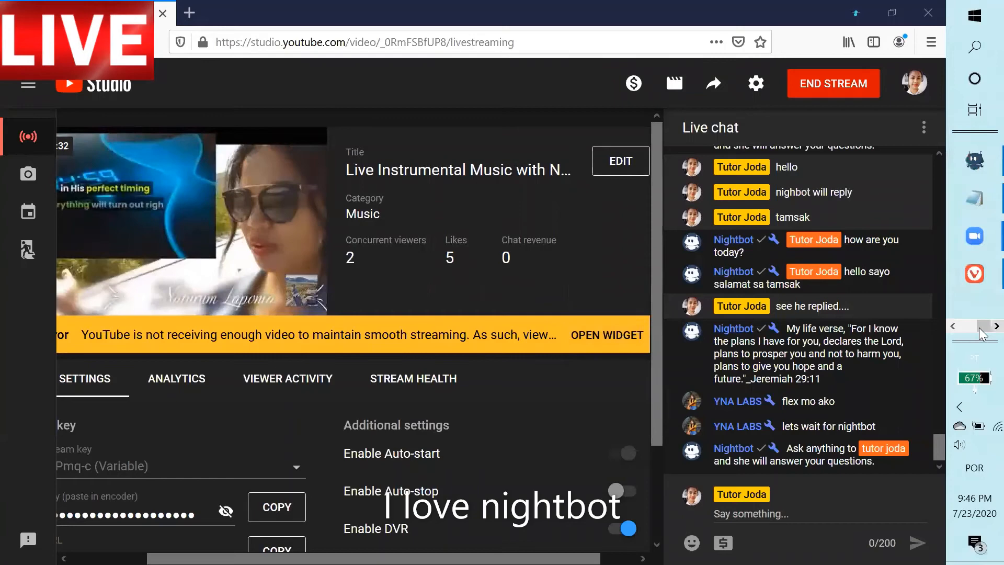
{"action": "left_click", "coordinate": [978, 282]}
{"action": "left_click", "coordinate": [900, 22]}
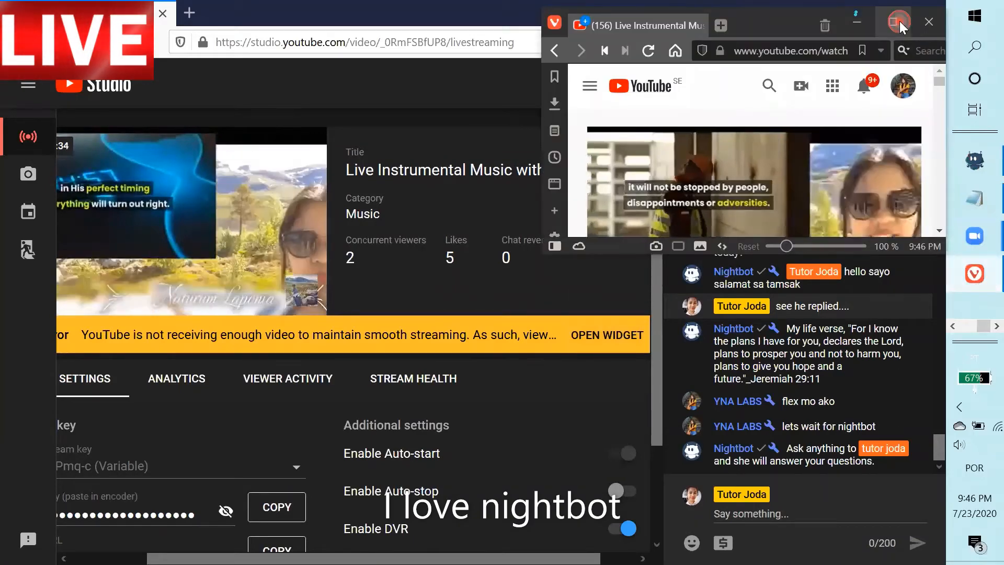
{"action": "left_click", "coordinate": [710, 286]}
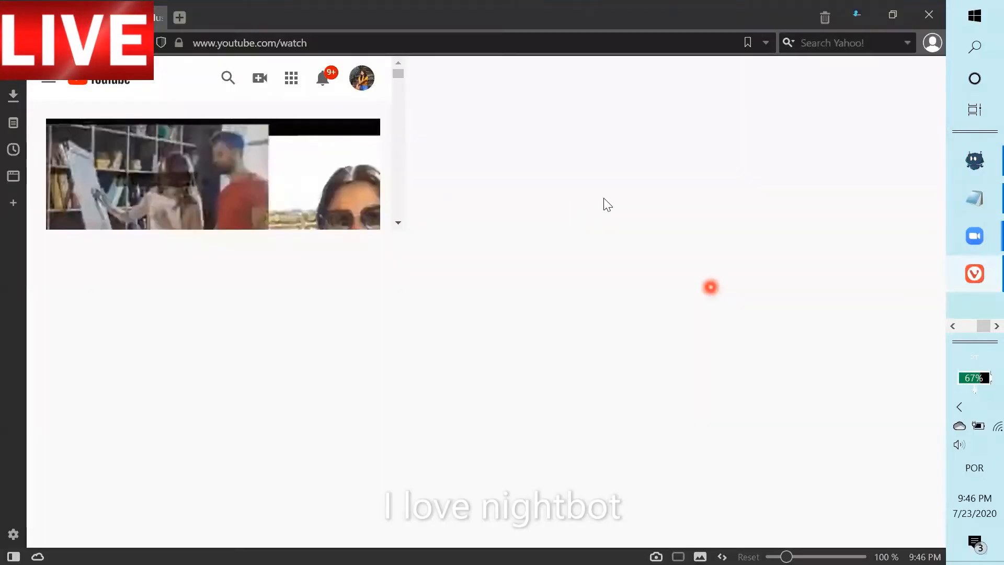
{"action": "left_click", "coordinate": [604, 198]}
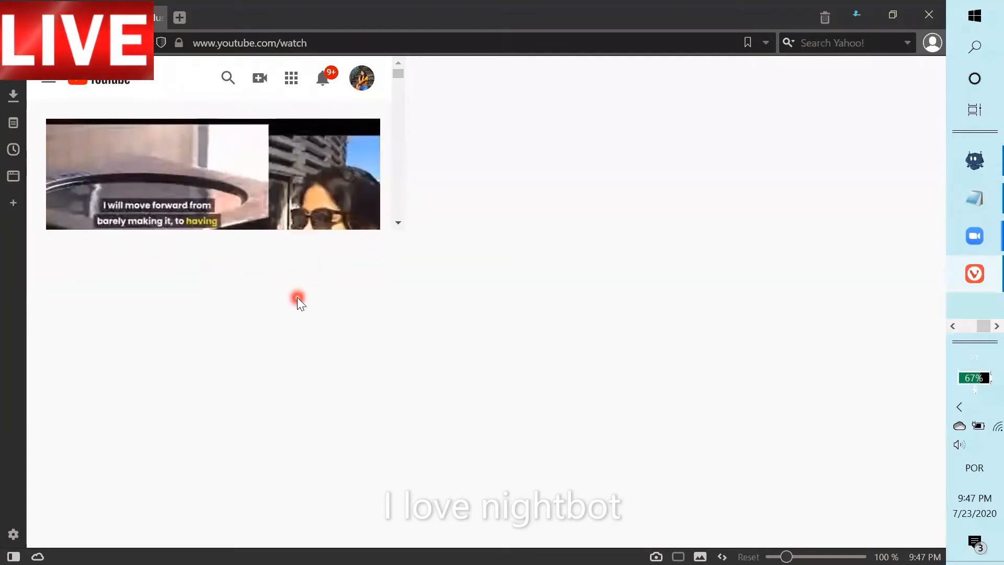
- Switch to the Notepad note and add the line "lets wait internet is not good"
{"action": "left_click", "coordinate": [981, 199]}
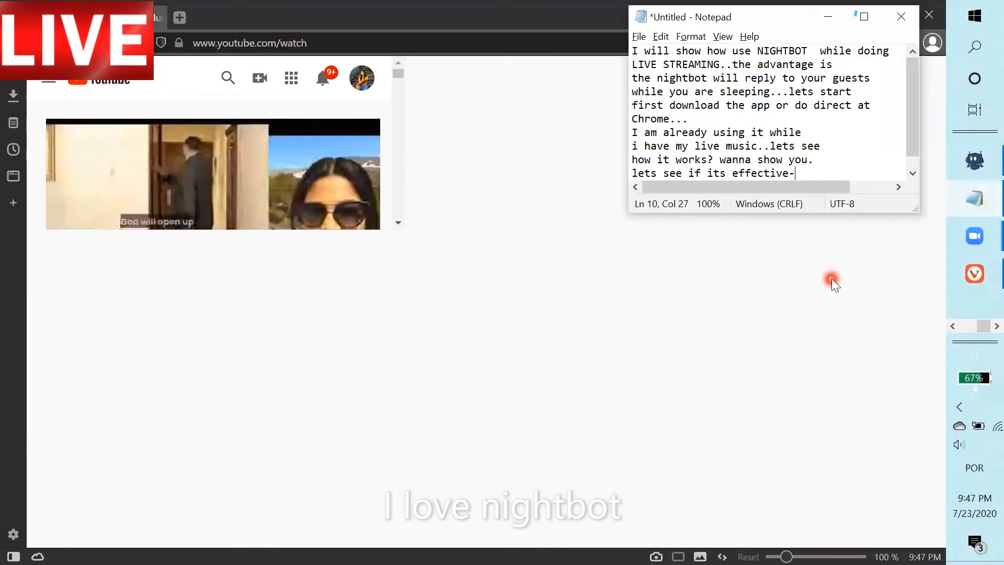
{"action": "key", "text": "Return"}
{"action": "type", "text": "lets w"}
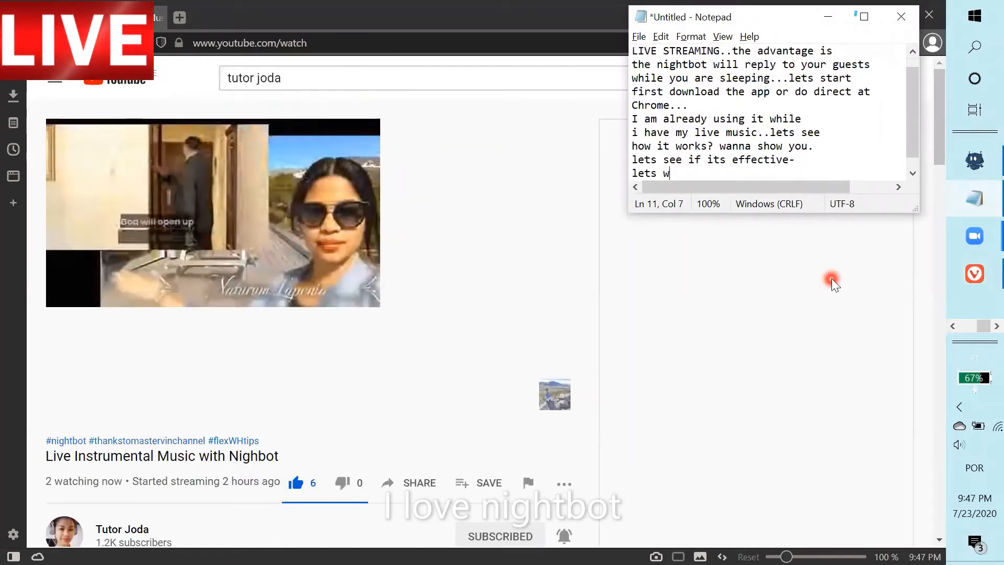
{"action": "type", "text": "ait intern"}
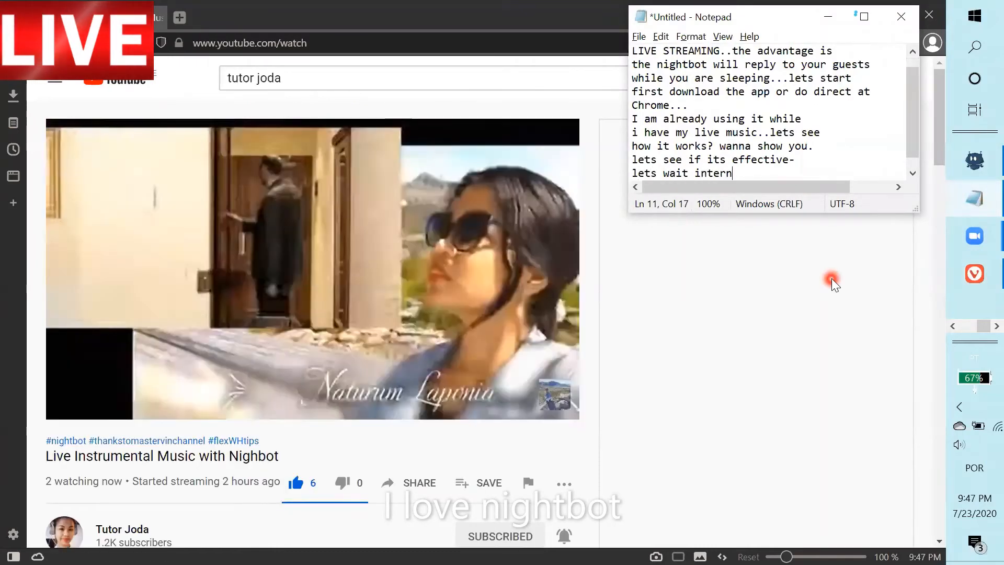
{"action": "type", "text": "et is "}
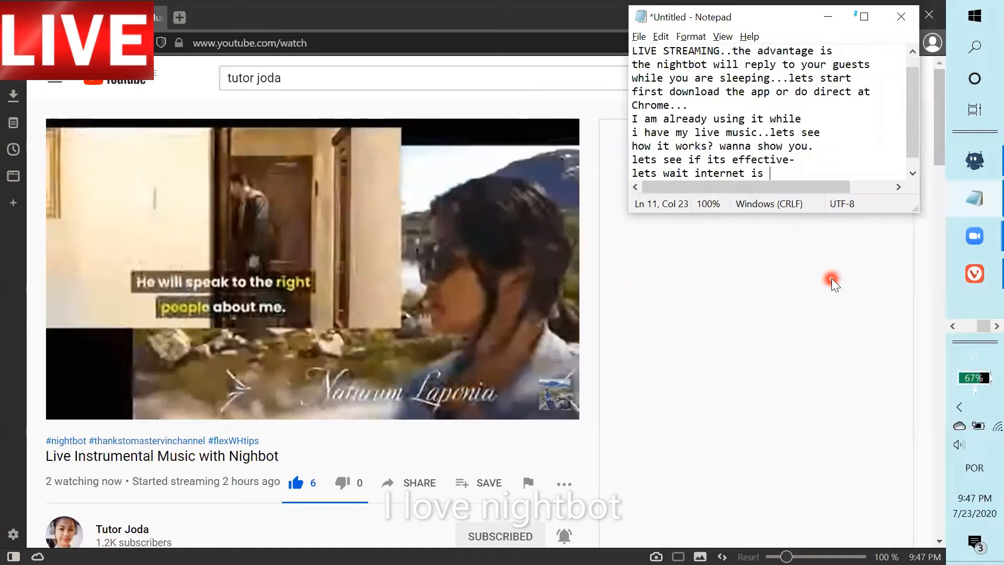
{"action": "type", "text": "not"}
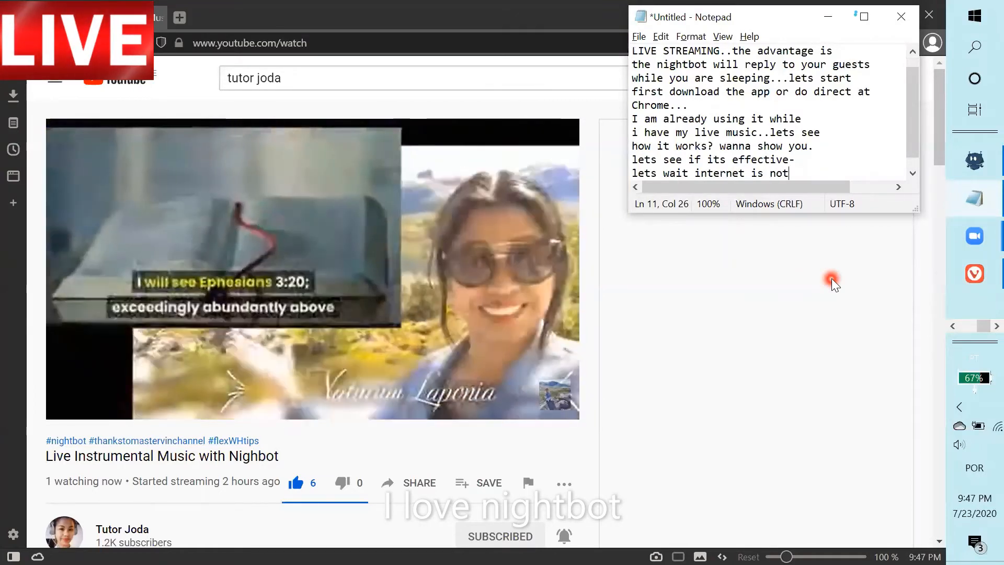
{"action": "type", "text": " os g"}
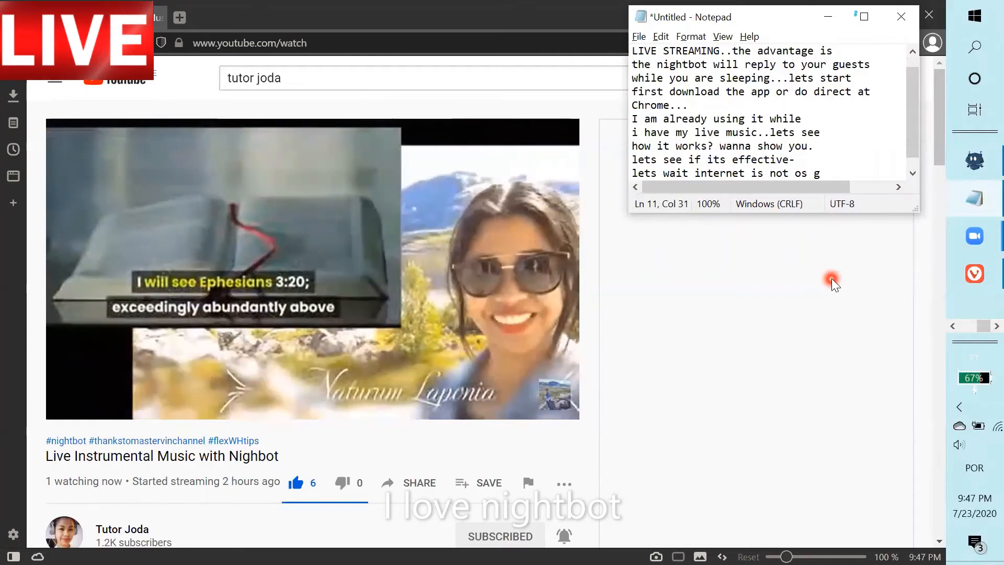
{"action": "key", "text": "BackSpace"}
{"action": "key", "text": "BackSpace"}
{"action": "key", "text": "BackSpace"}
{"action": "key", "text": "BackSpace"}
{"action": "type", "text": "good"}
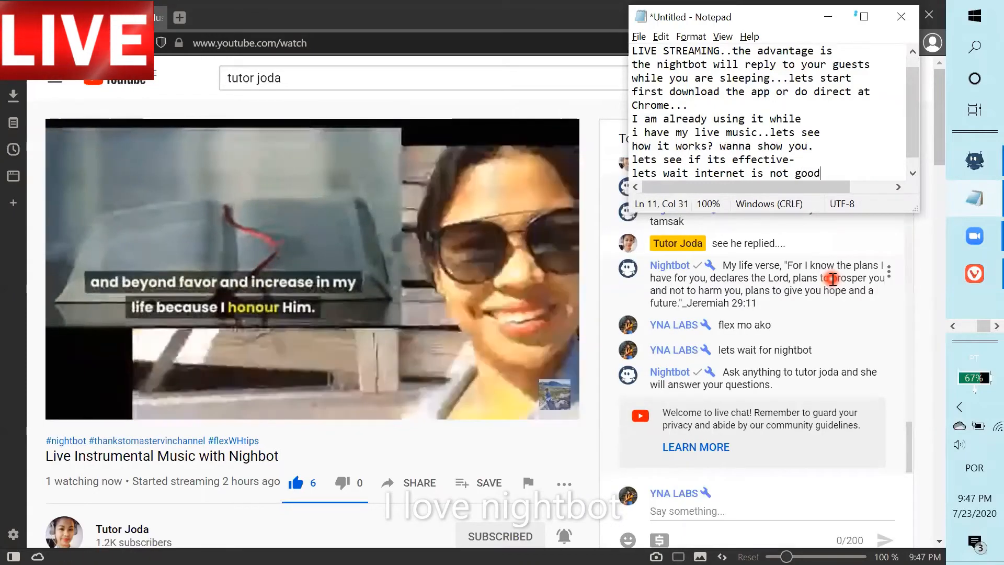
{"action": "key", "text": "Return"}
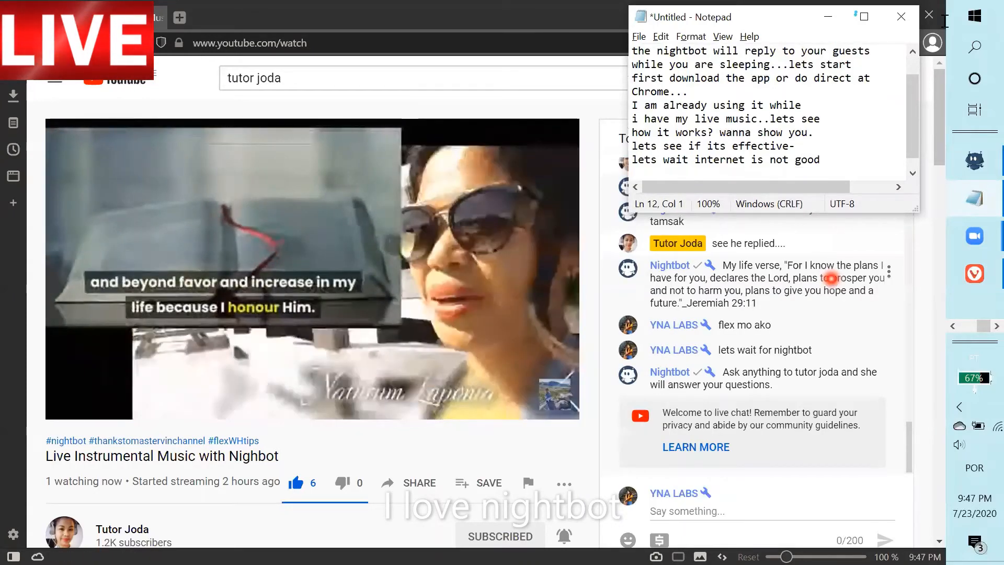
- Minimize Notepad and post the message "flex" in the live chat on the YouTube watch page
{"action": "left_click", "coordinate": [831, 19]}
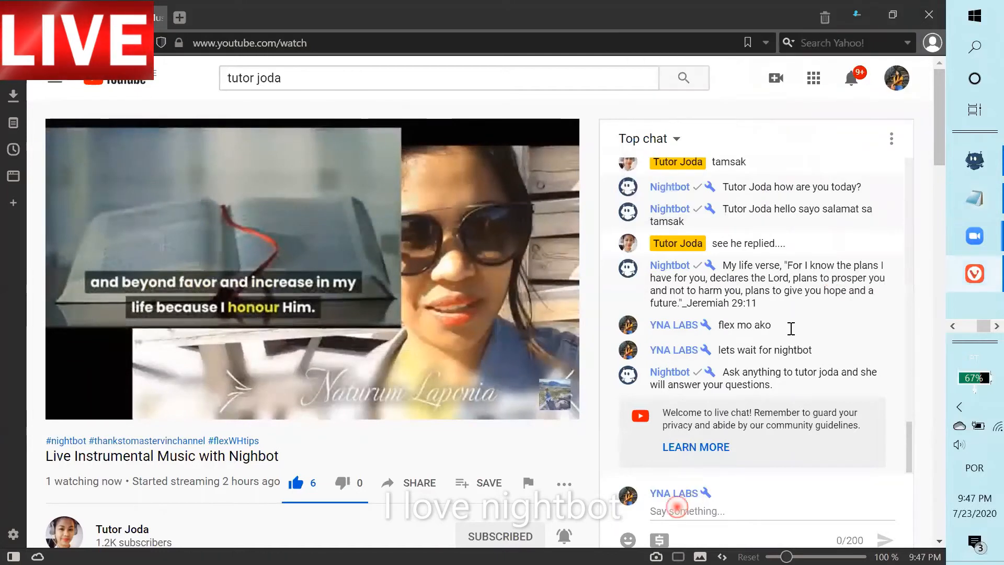
{"action": "left_click", "coordinate": [542, 434]}
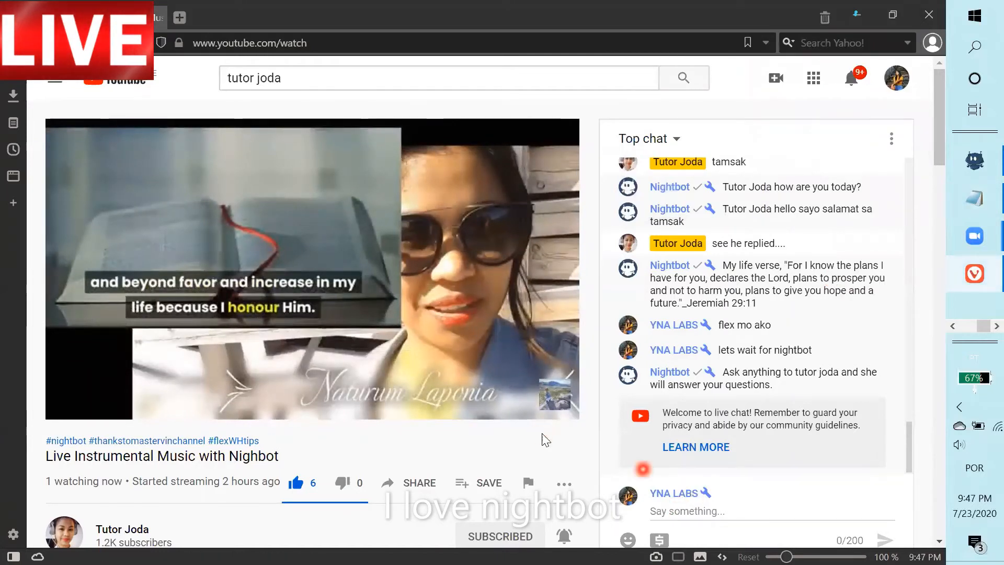
{"action": "left_click", "coordinate": [664, 510]}
{"action": "type", "text": "flex"}
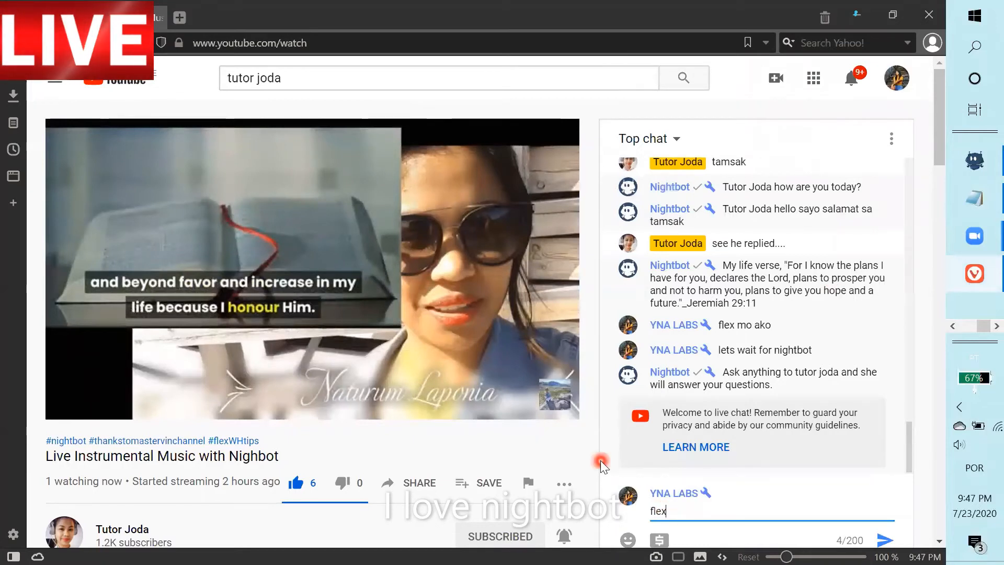
{"action": "key", "text": "Return"}
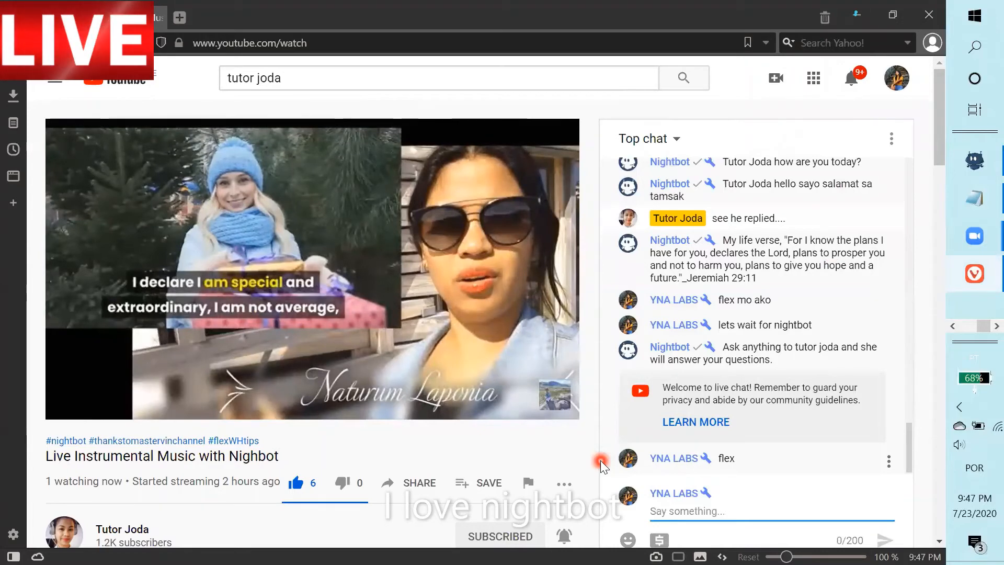
- Restore the Vivaldi window to its smaller size and post "see" in the YouTube Studio live chat in Firefox
{"action": "left_click", "coordinate": [894, 15]}
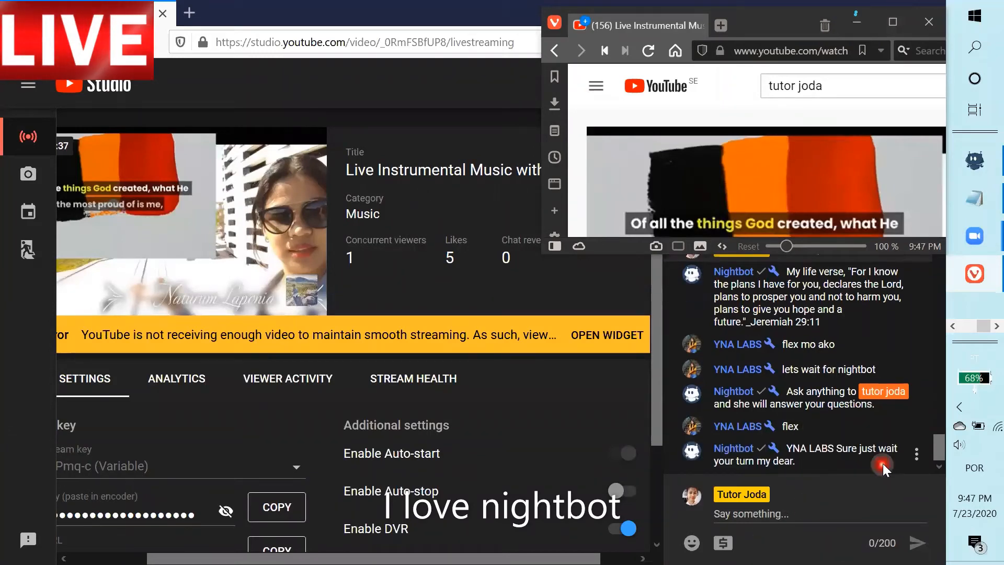
{"action": "left_click", "coordinate": [763, 514]}
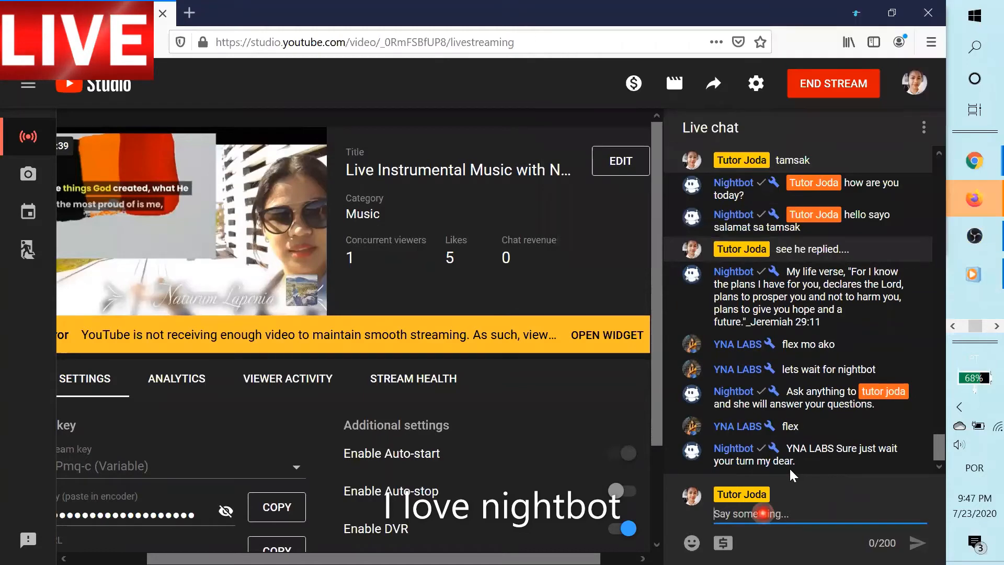
{"action": "type", "text": "see"}
{"action": "key", "text": "Return"}
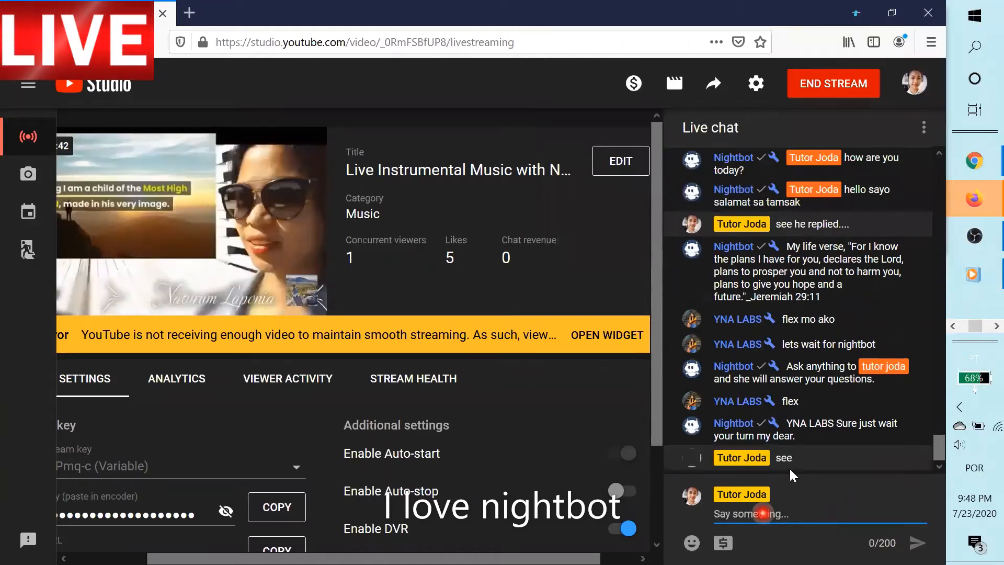
- Post the message "its effective" in the YouTube Studio live chat
{"action": "type", "text": "its efec"}
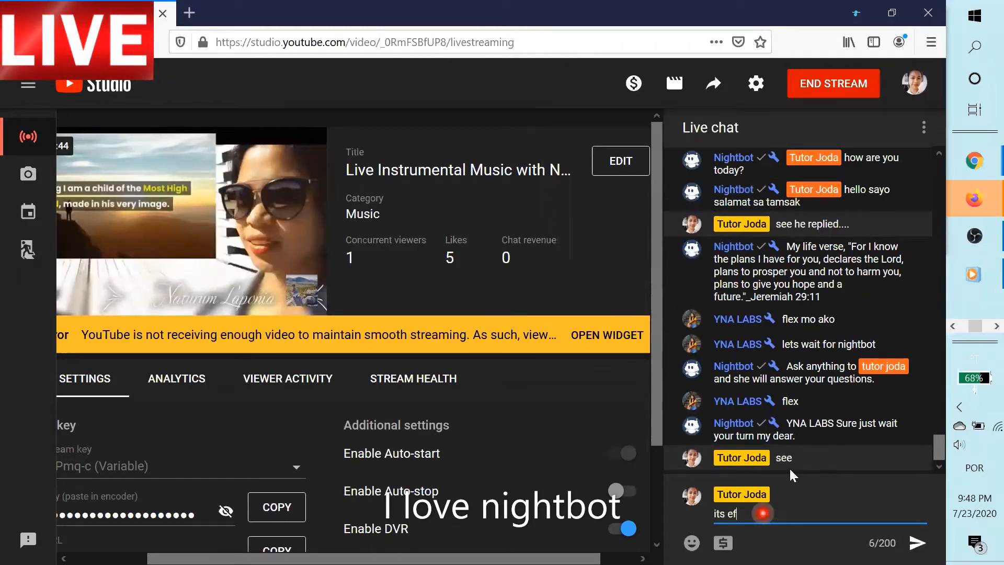
{"action": "key", "text": "BackSpace"}
{"action": "key", "text": "BackSpace"}
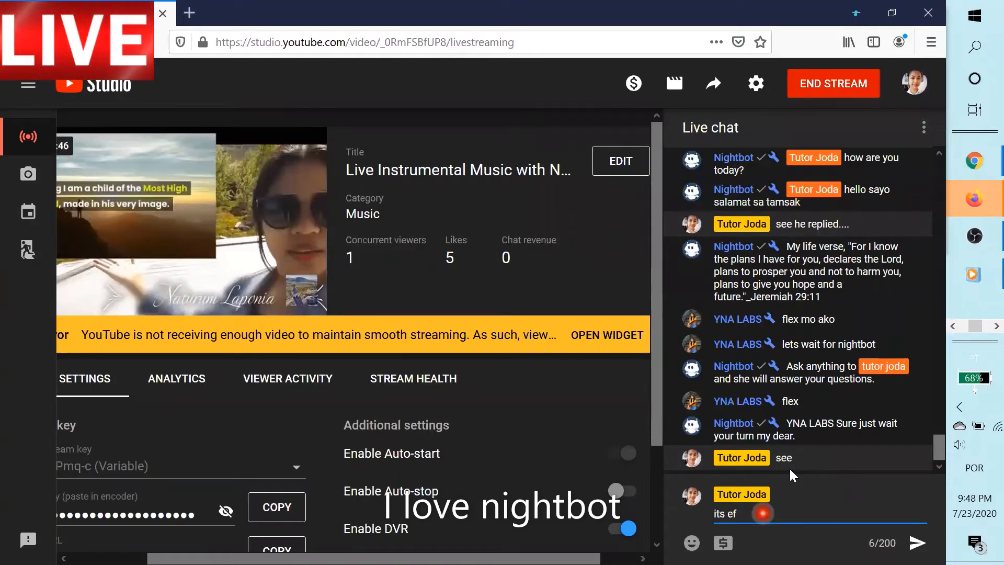
{"action": "type", "text": "fectiv"}
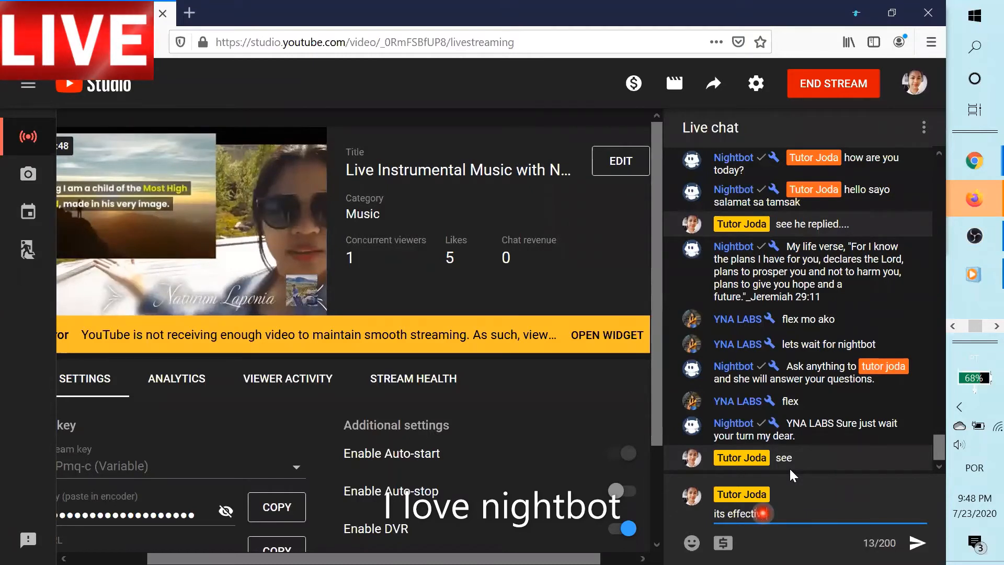
{"action": "type", "text": "e"}
{"action": "key", "text": "Return"}
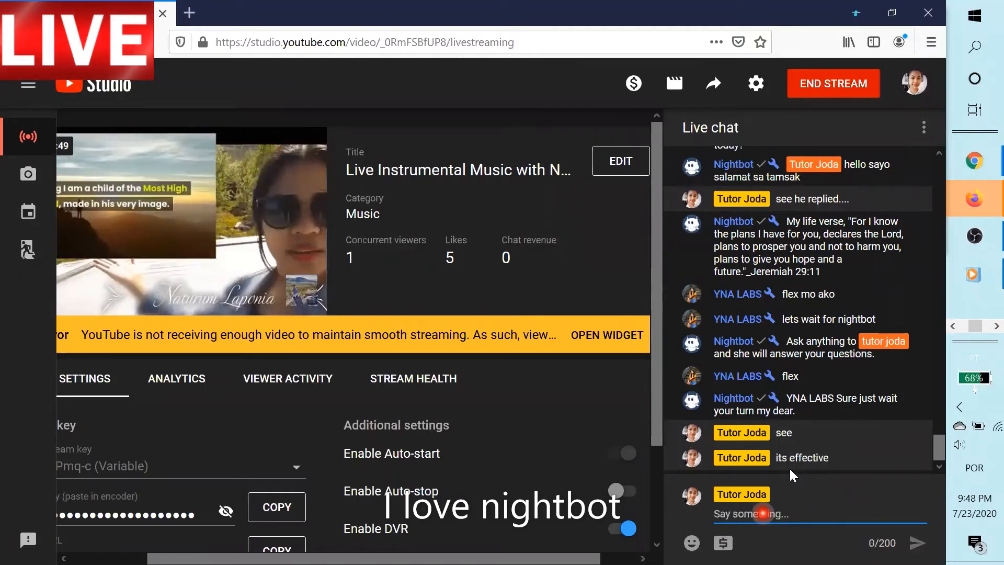
- Shrink the Firefox window, minimize it and the Vivaldi window, and switch to the Notepad note
{"action": "left_click", "coordinate": [895, 16]}
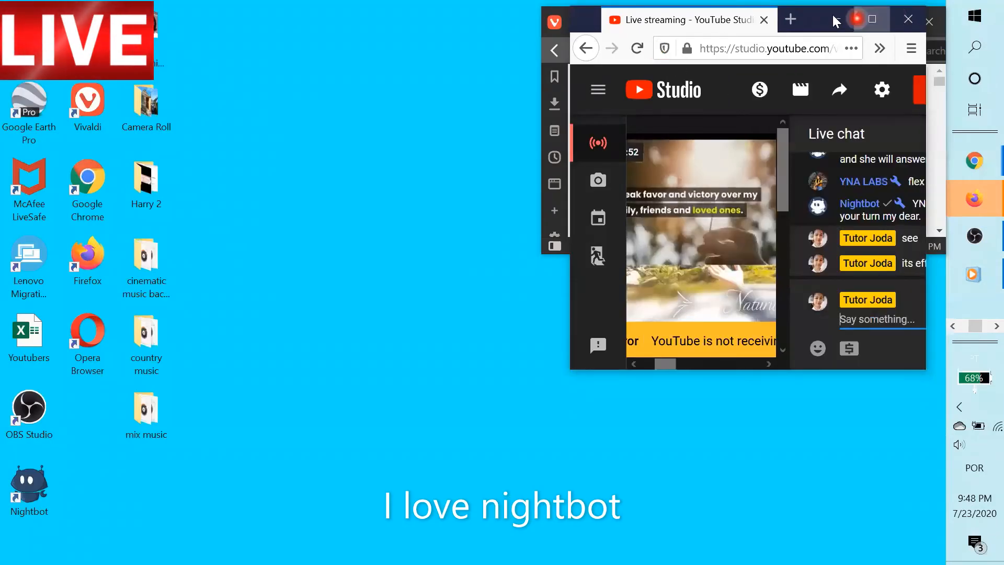
{"action": "left_click", "coordinate": [836, 21]}
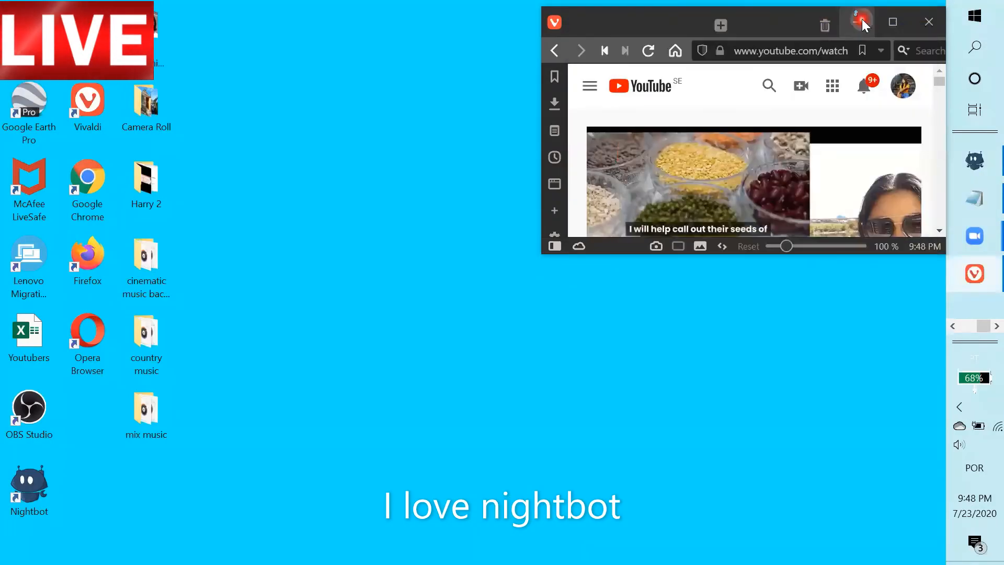
{"action": "left_click", "coordinate": [862, 22]}
{"action": "left_click", "coordinate": [977, 204]}
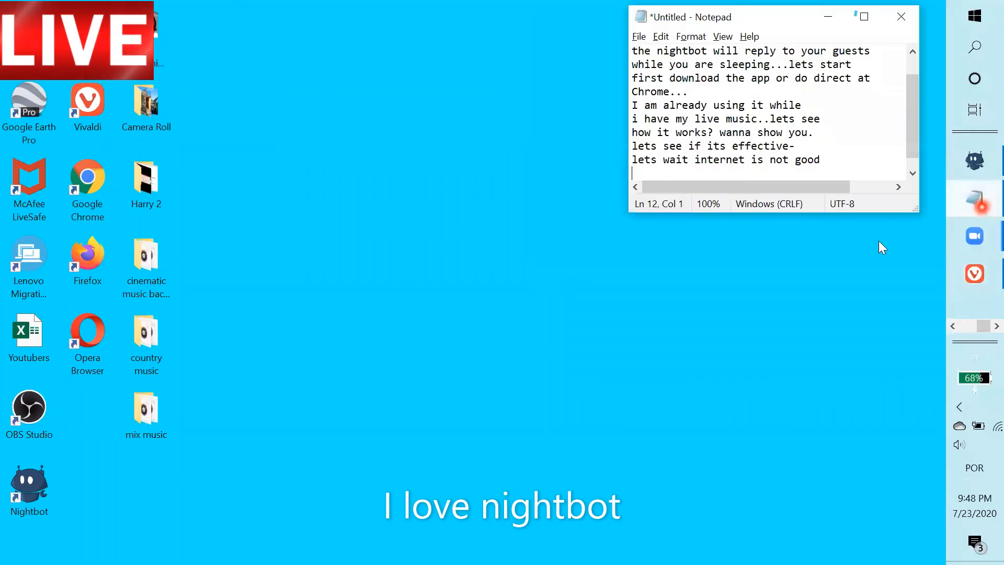
- Add the line "more...this was taught by #MASTERVIN CHANNEL" at the end of the note
{"action": "type", "text": "m"}
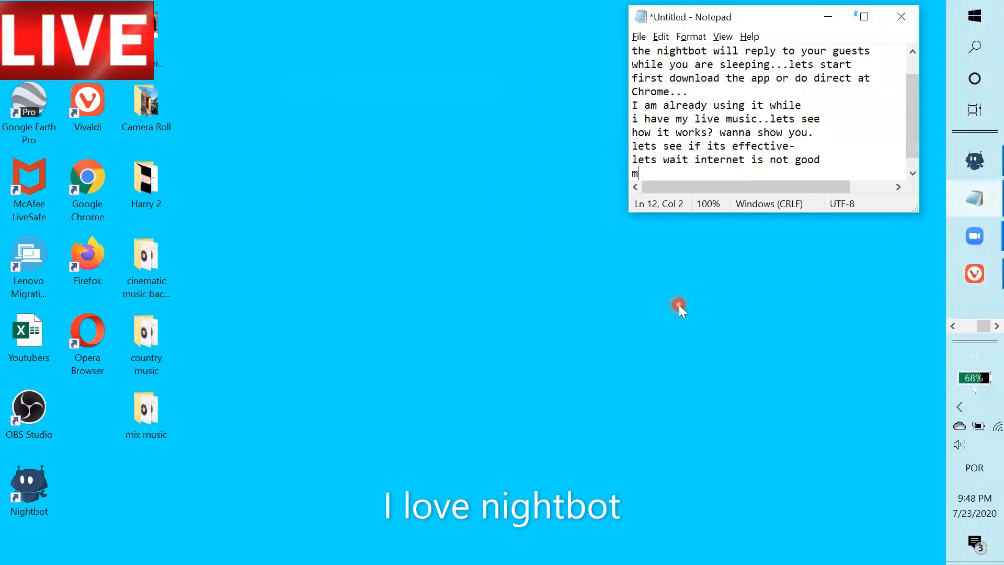
{"action": "type", "text": "ore..."}
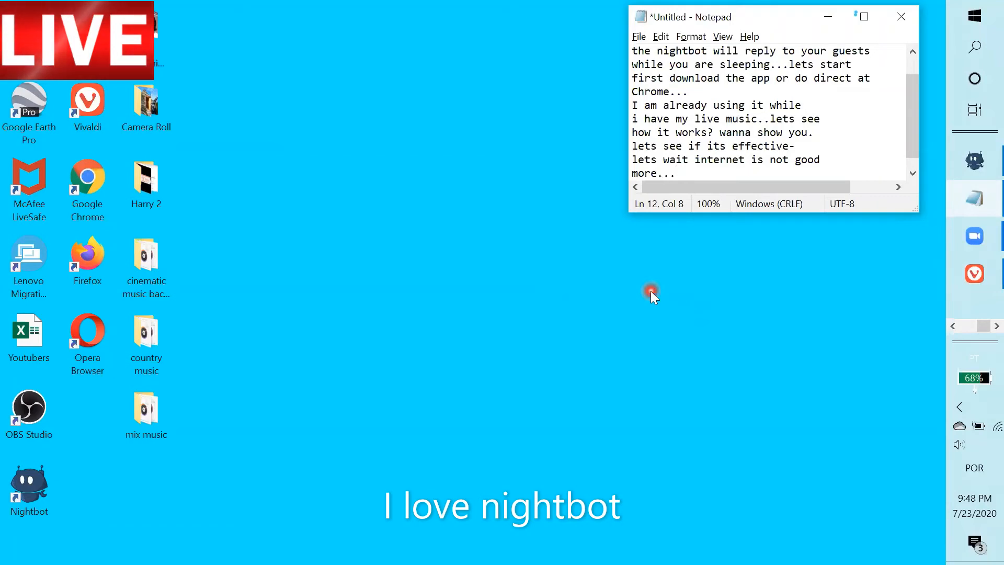
{"action": "type", "text": "this was "}
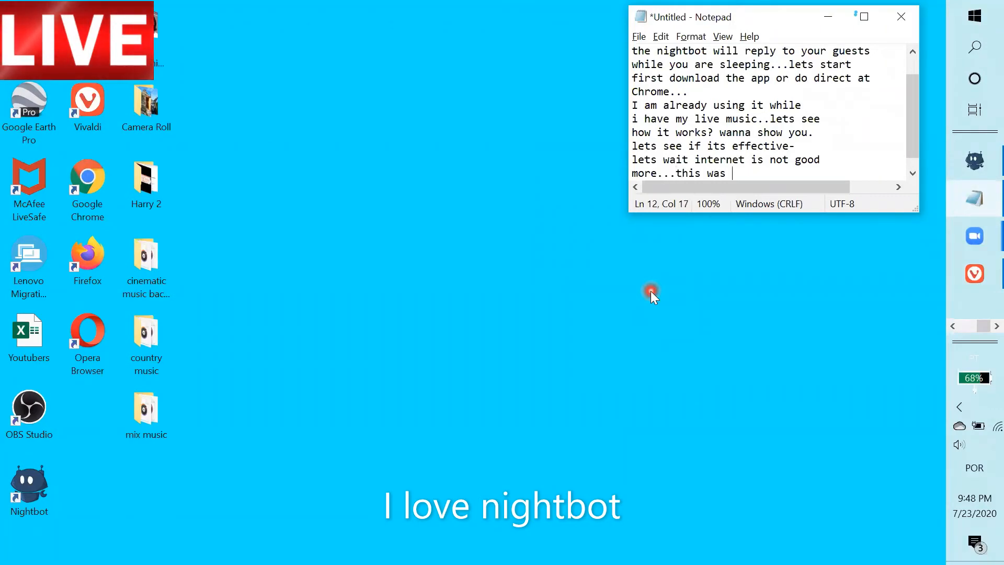
{"action": "type", "text": "taught by"}
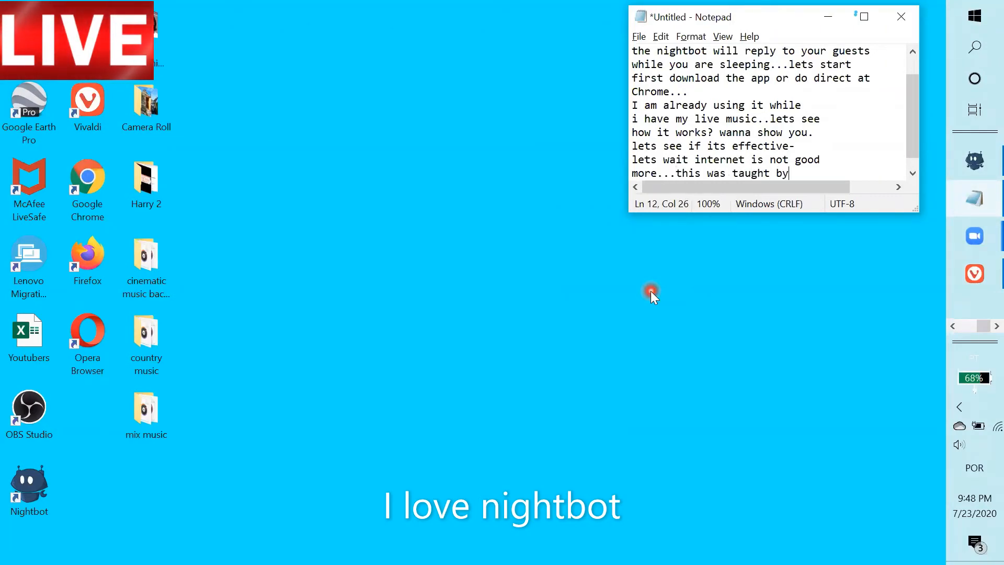
{"action": "type", "text": " #"}
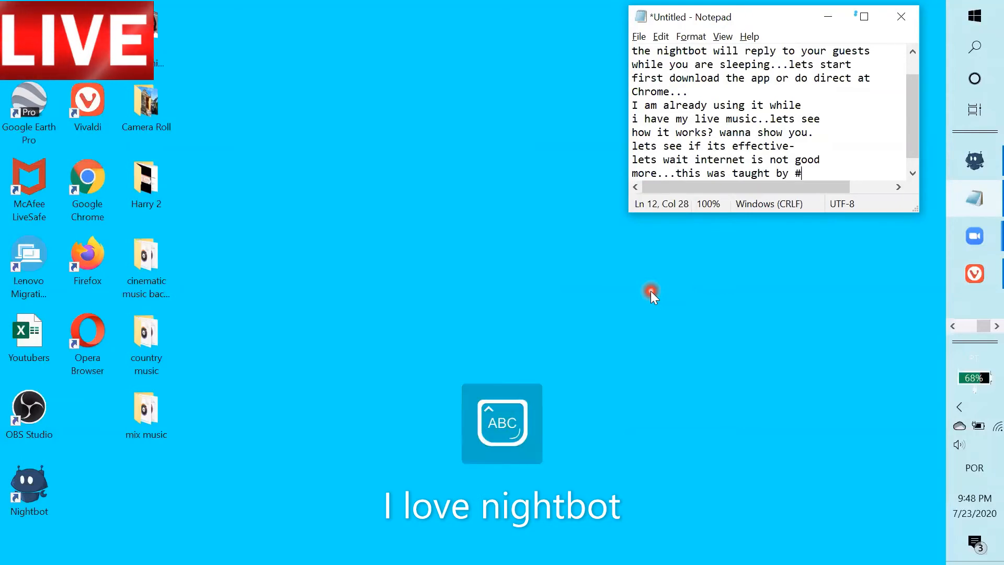
{"action": "type", "text": "MASTERVIN"}
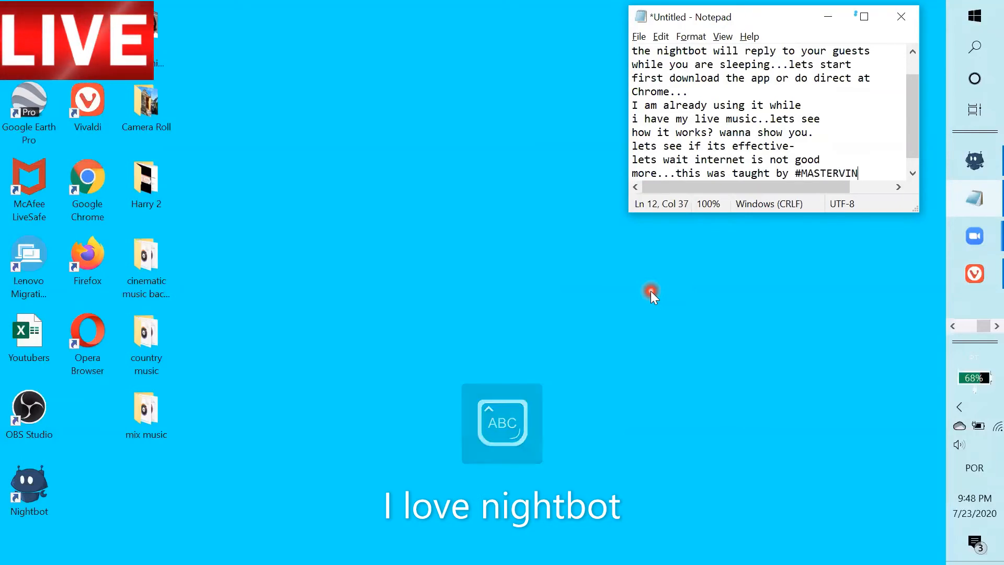
{"action": "type", "text": " C"}
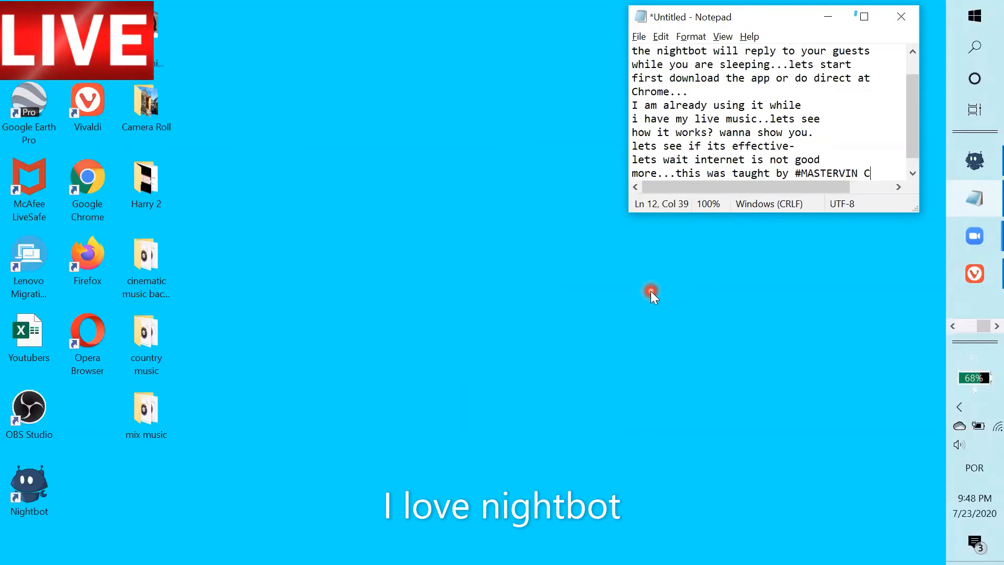
{"action": "type", "text": "HANNEL"}
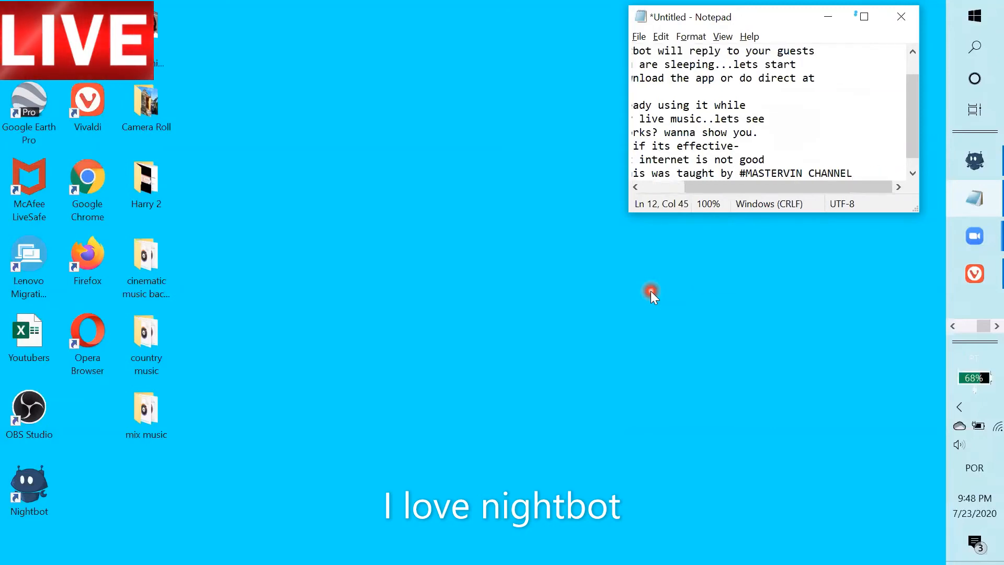
{"action": "key", "text": "Return"}
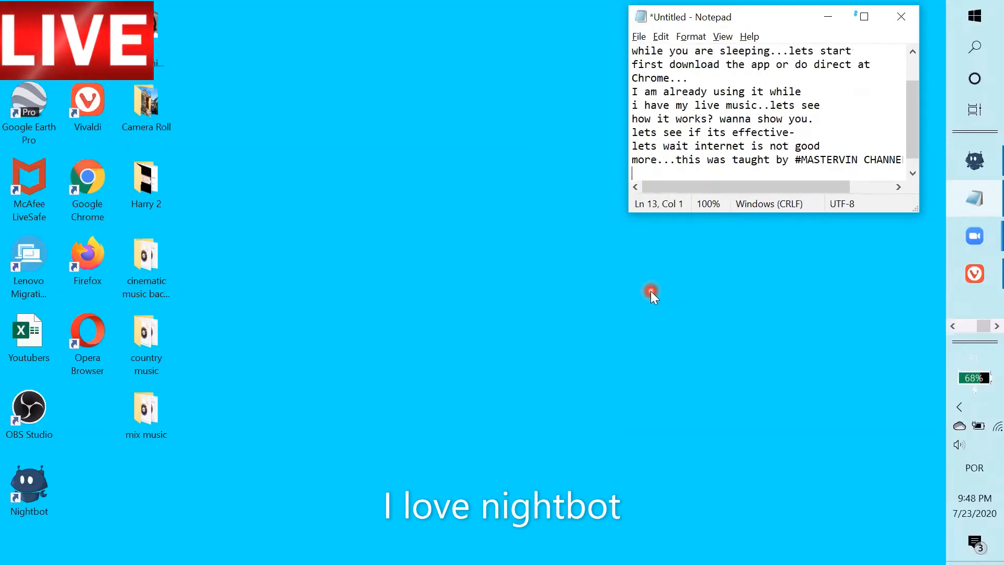
- Replace the dots after "more" in the last line with a space and add a line break after "CHANNEL"
{"action": "left_click", "coordinate": [680, 161]}
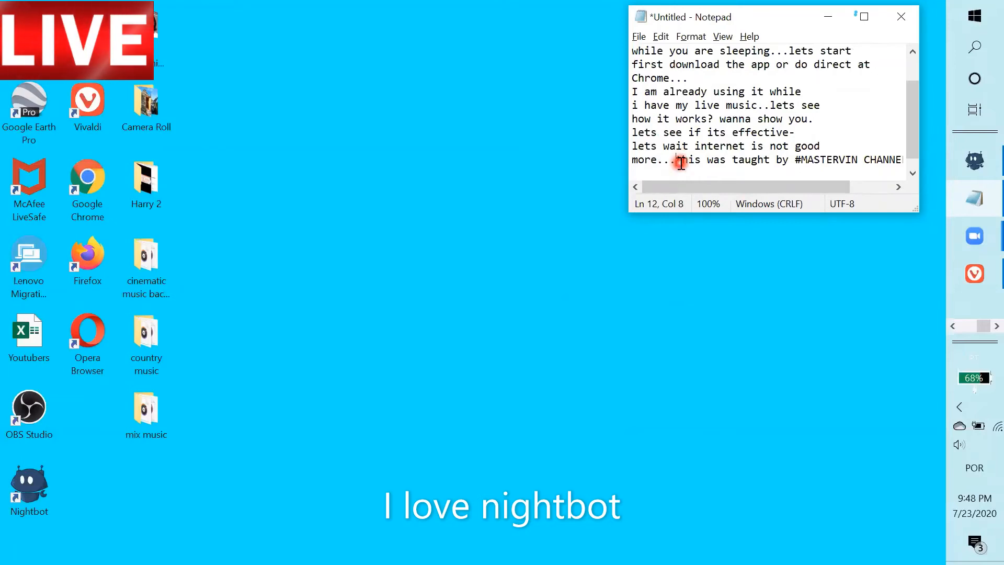
{"action": "key", "text": "BackSpace"}
{"action": "key", "text": "BackSpace"}
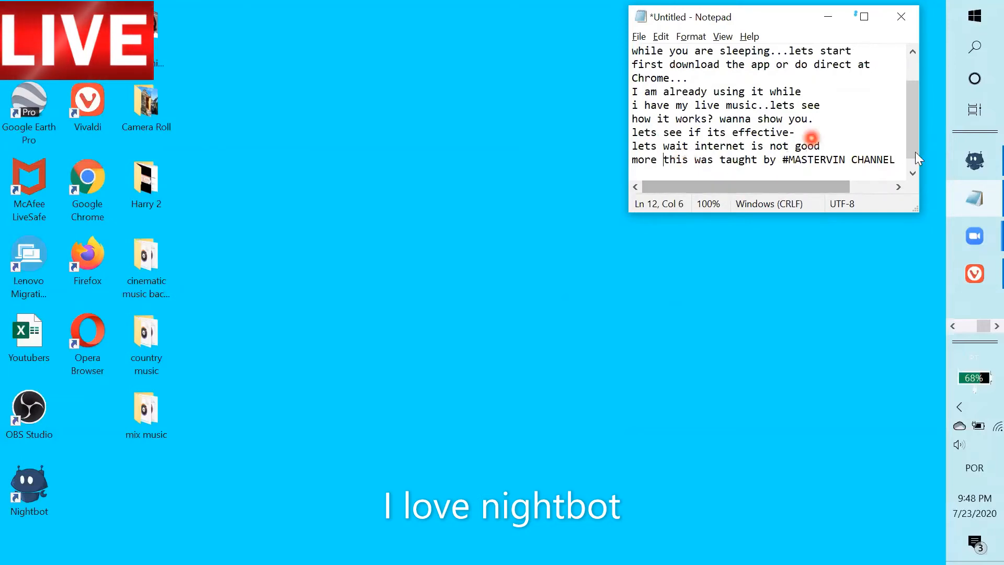
{"action": "left_click", "coordinate": [900, 159]}
{"action": "key", "text": "Return"}
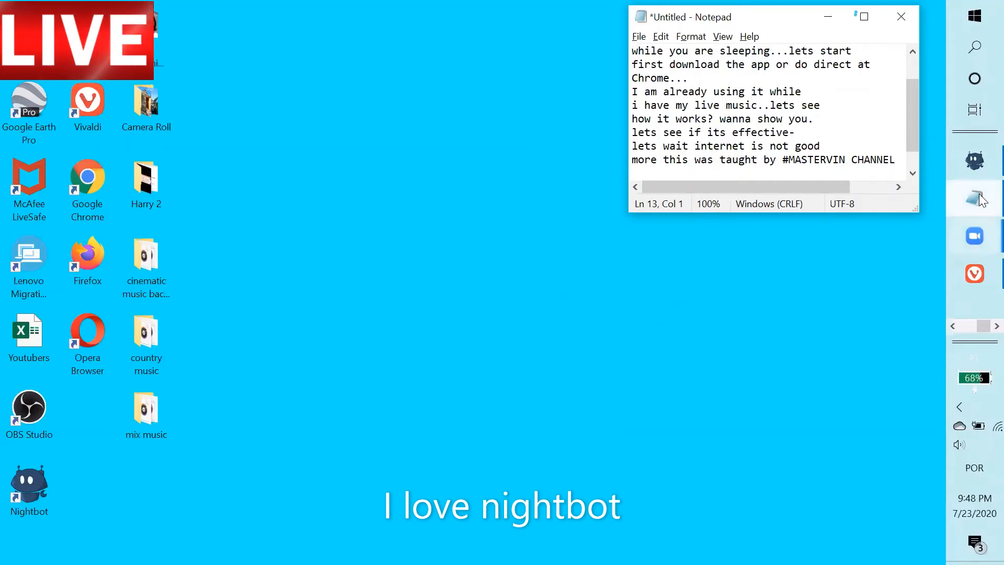
- Switch to Nightbot, open the Timers page and highlight the first timer's message
{"action": "left_click", "coordinate": [980, 164]}
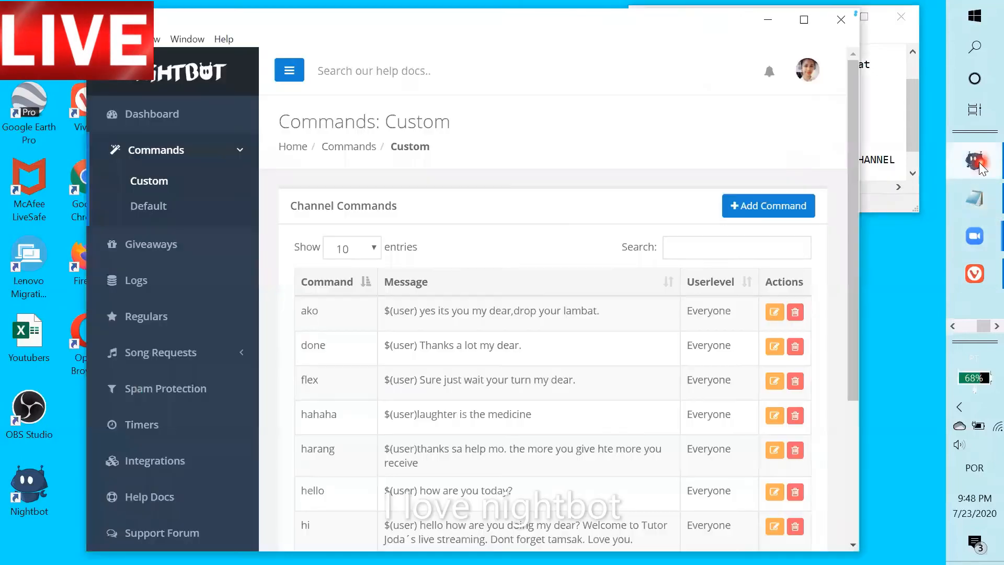
{"action": "left_click", "coordinate": [155, 424]}
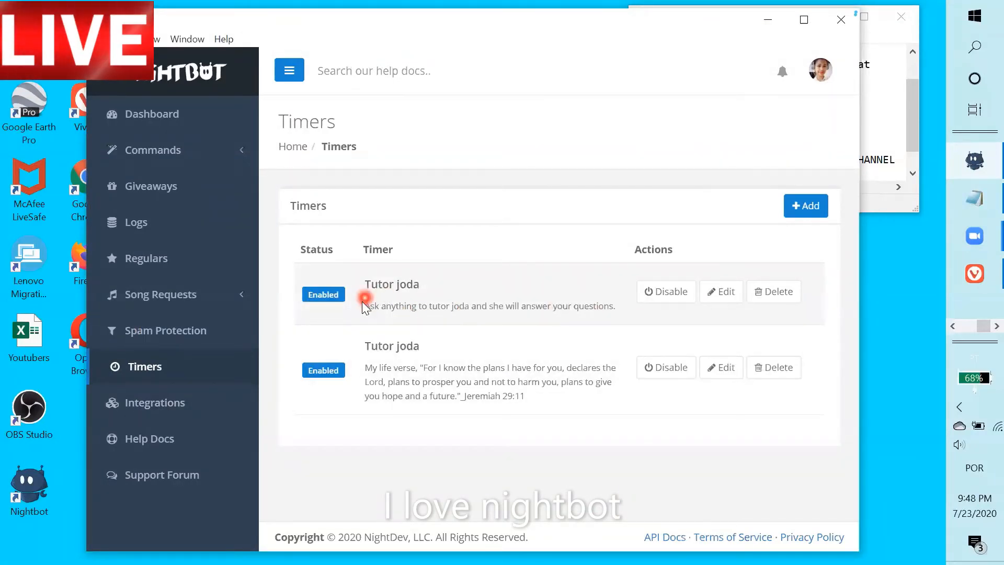
{"action": "left_click_drag", "start_coordinate": [365, 306], "coordinate": [615, 306]}
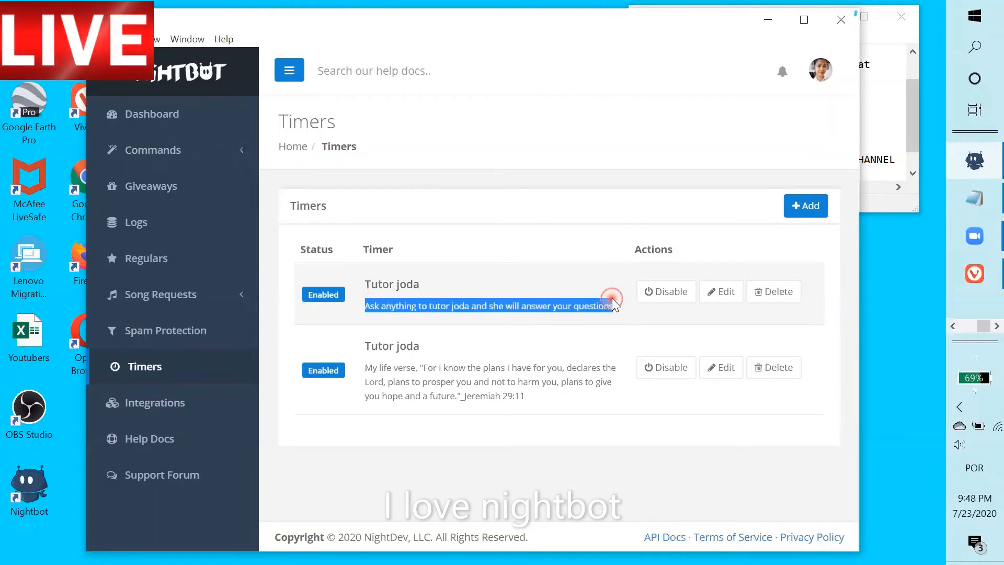
- Open the first timer for editing, examine its message, interval and chat lines settings, and close it without changes
{"action": "left_click", "coordinate": [729, 293]}
{"action": "left_click", "coordinate": [313, 164]}
{"action": "left_click", "coordinate": [325, 238]}
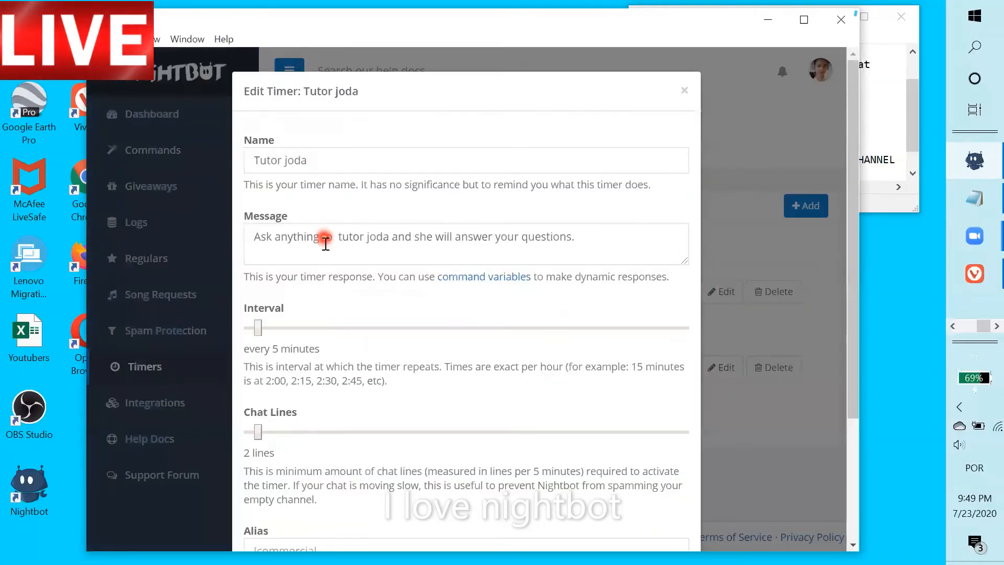
{"action": "left_click_drag", "start_coordinate": [599, 240], "coordinate": [251, 250]}
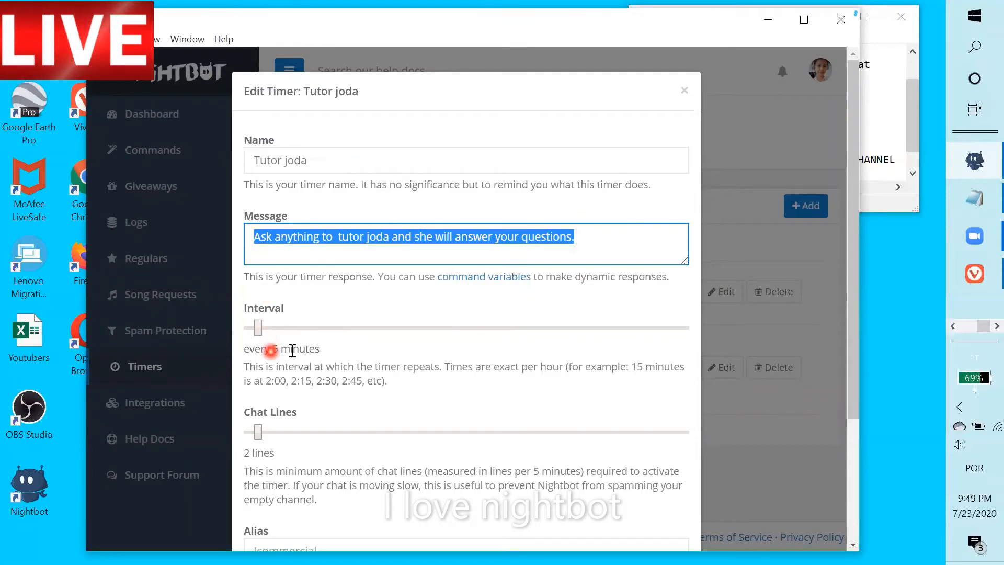
{"action": "left_click_drag", "start_coordinate": [320, 349], "coordinate": [242, 350]}
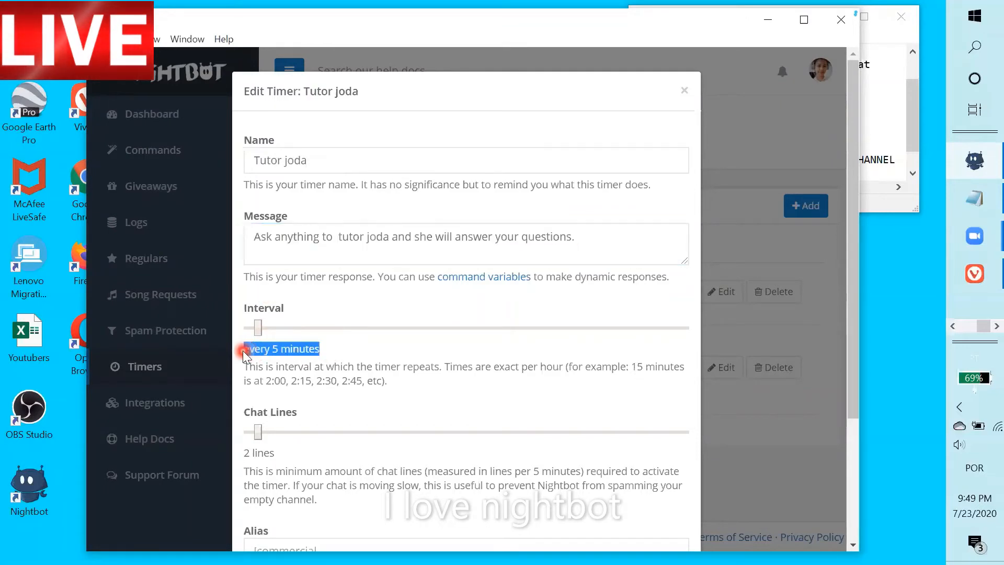
{"action": "left_click", "coordinate": [283, 448]}
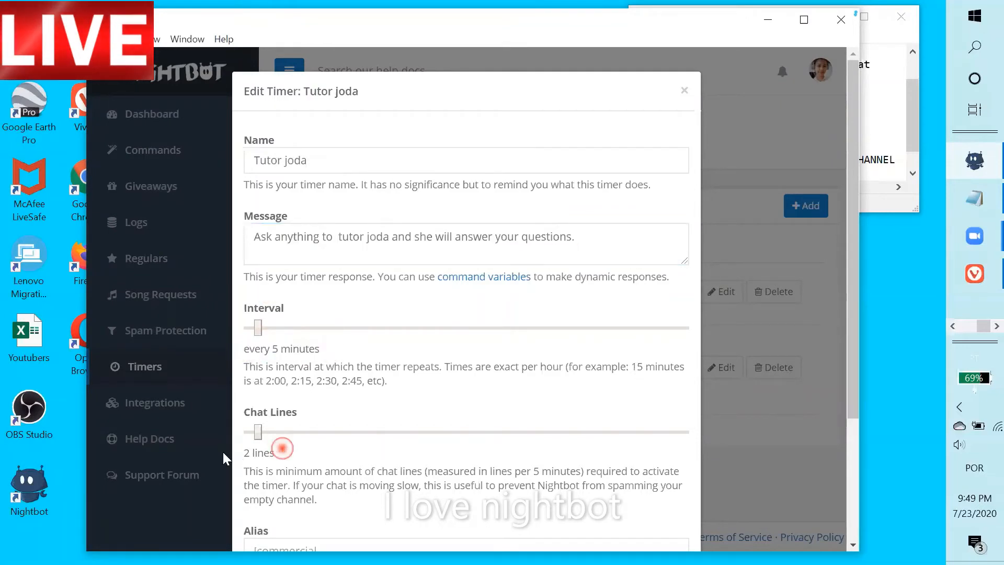
{"action": "left_click_drag", "start_coordinate": [282, 448], "coordinate": [223, 452]}
{"action": "left_click", "coordinate": [806, 461]}
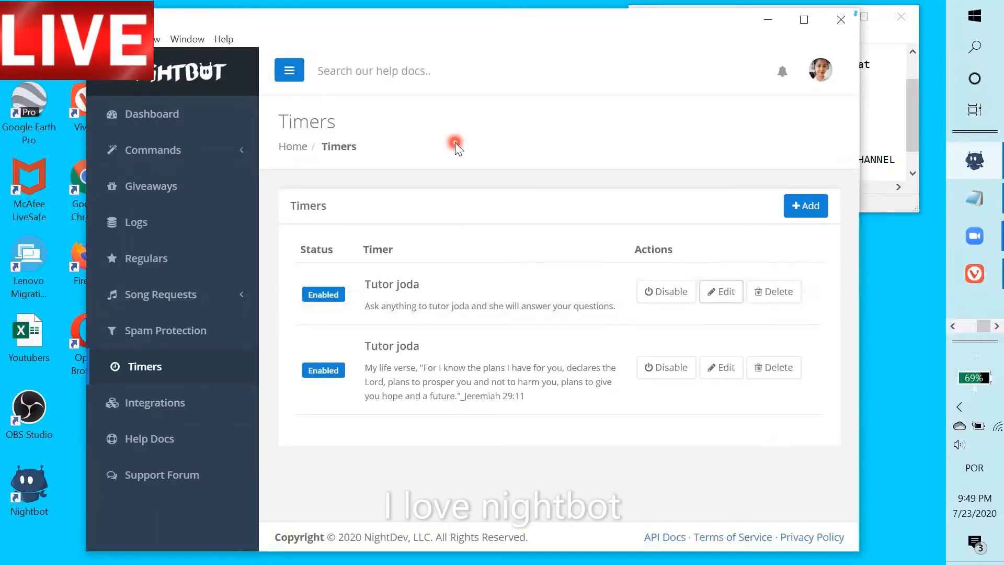
- Start a new timer and name it "TUTOR JODA"
{"action": "left_click", "coordinate": [800, 220]}
{"action": "left_click", "coordinate": [421, 158]}
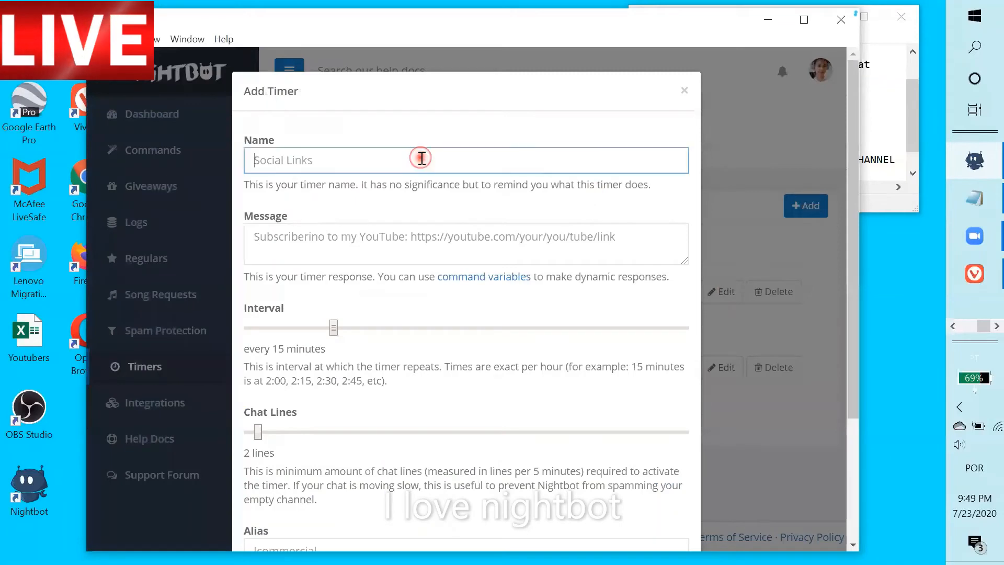
{"action": "type", "text": "TU"}
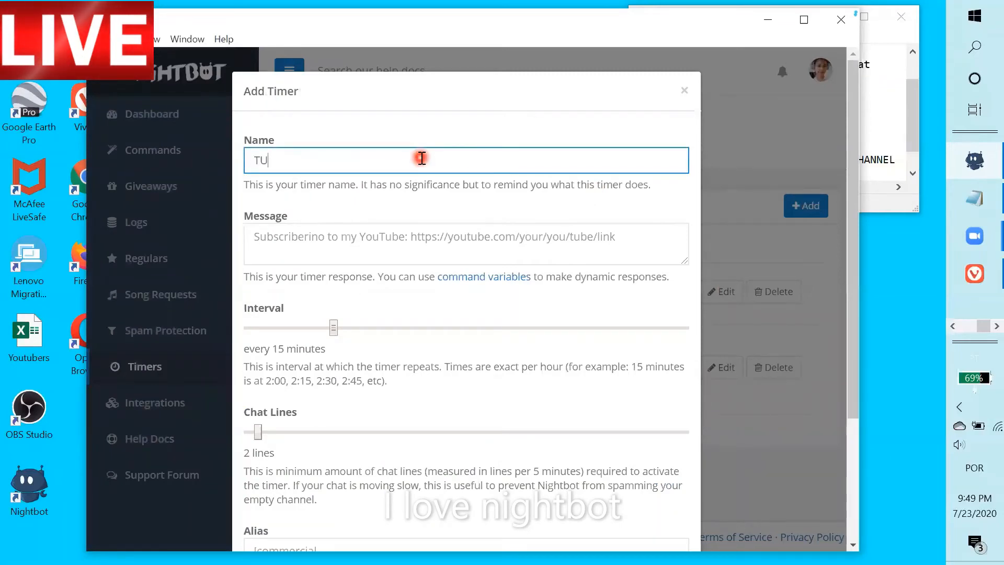
{"action": "type", "text": "TOR JODA"}
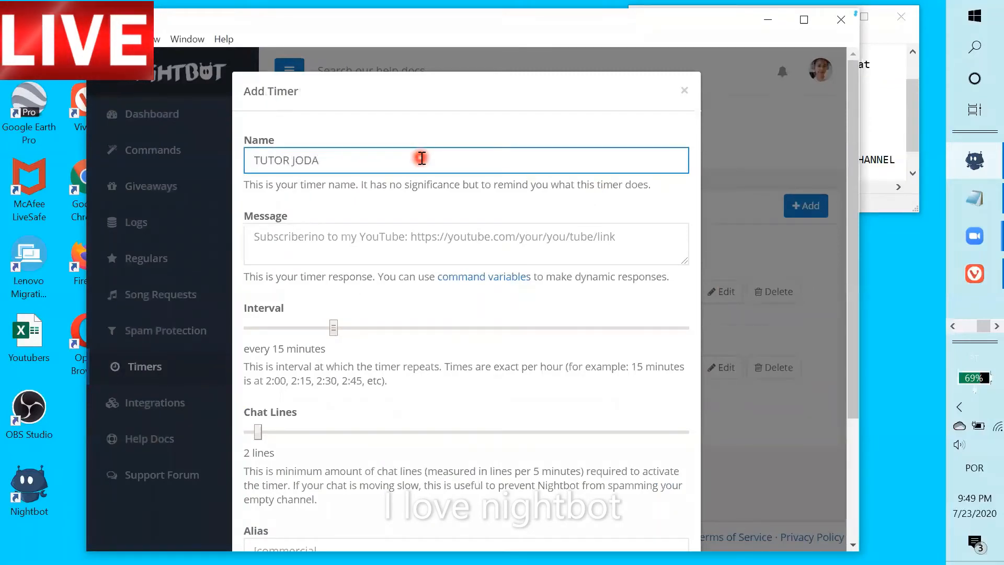
- Enter "All is well, have faith,hope and love." as the new timer's message
{"action": "left_click", "coordinate": [349, 258]}
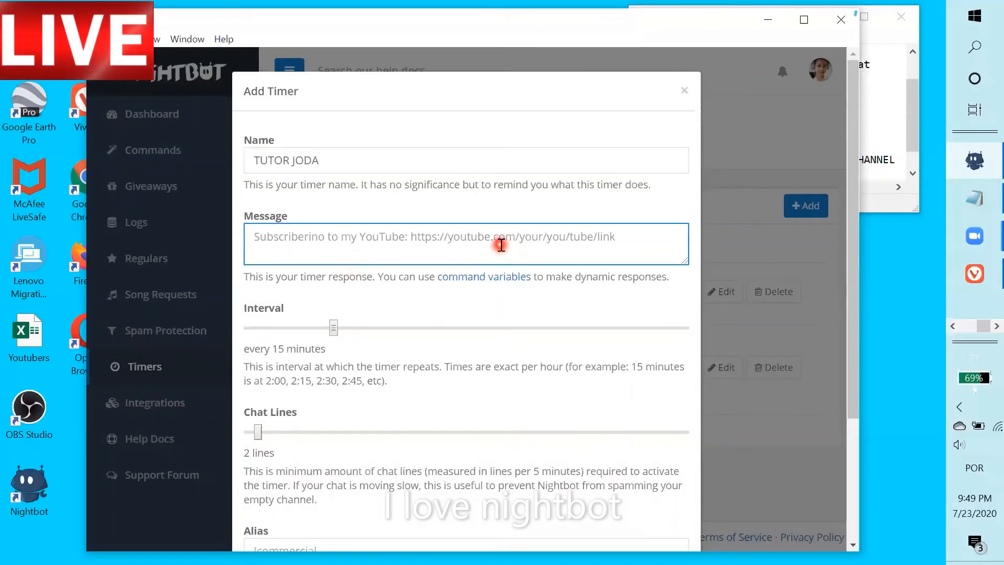
{"action": "type", "text": "All "}
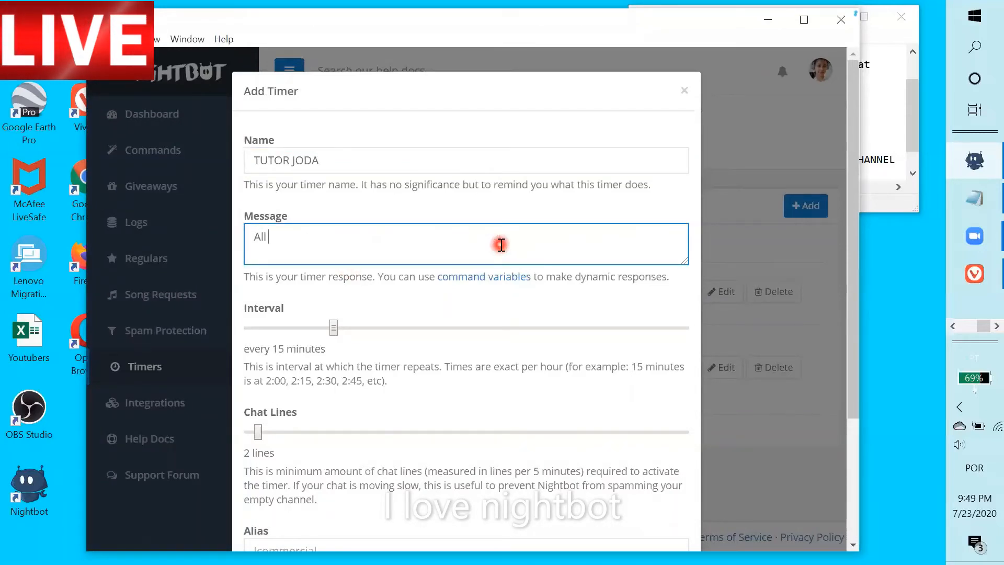
{"action": "type", "text": "is well"}
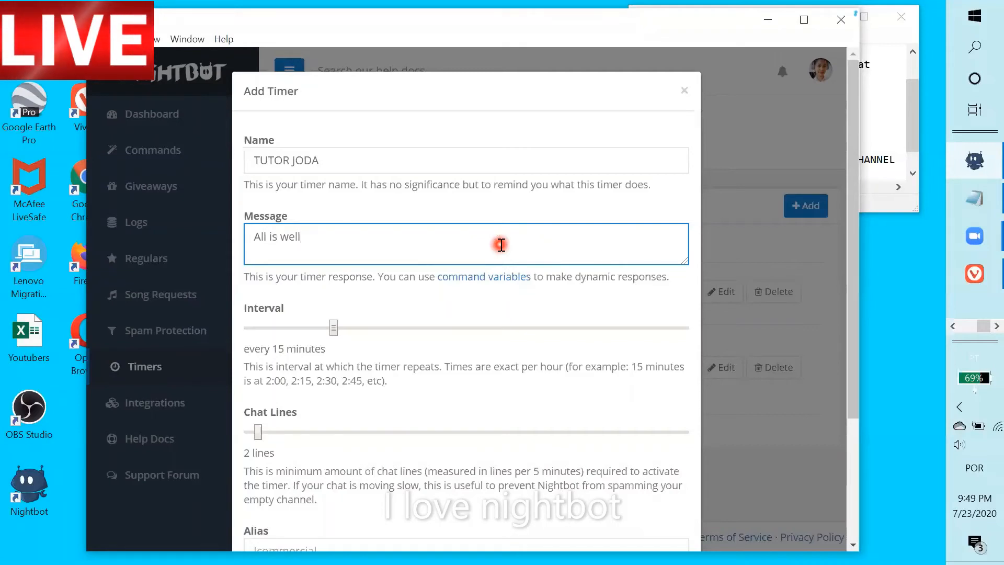
{"action": "type", "text": ", have "}
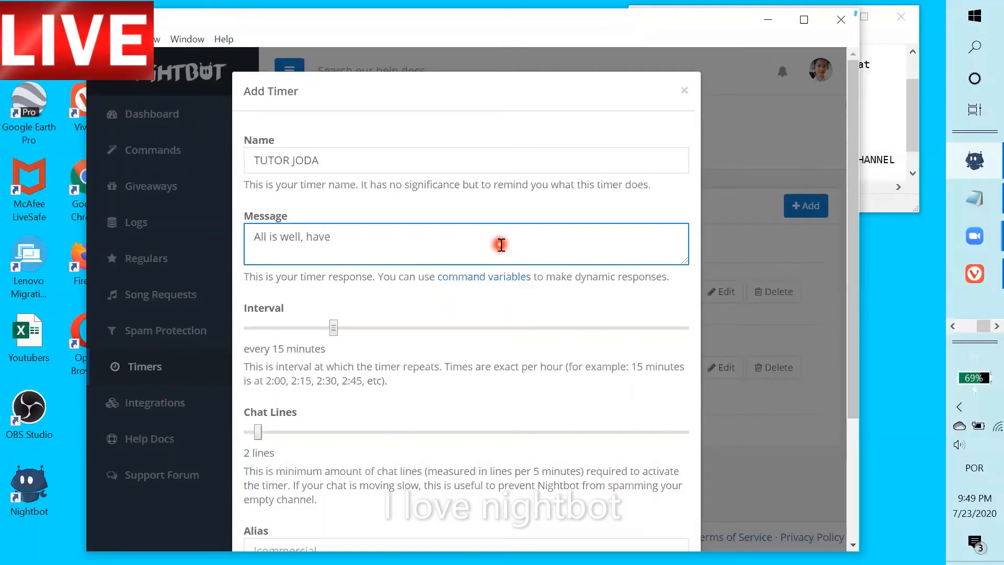
{"action": "type", "text": "f"}
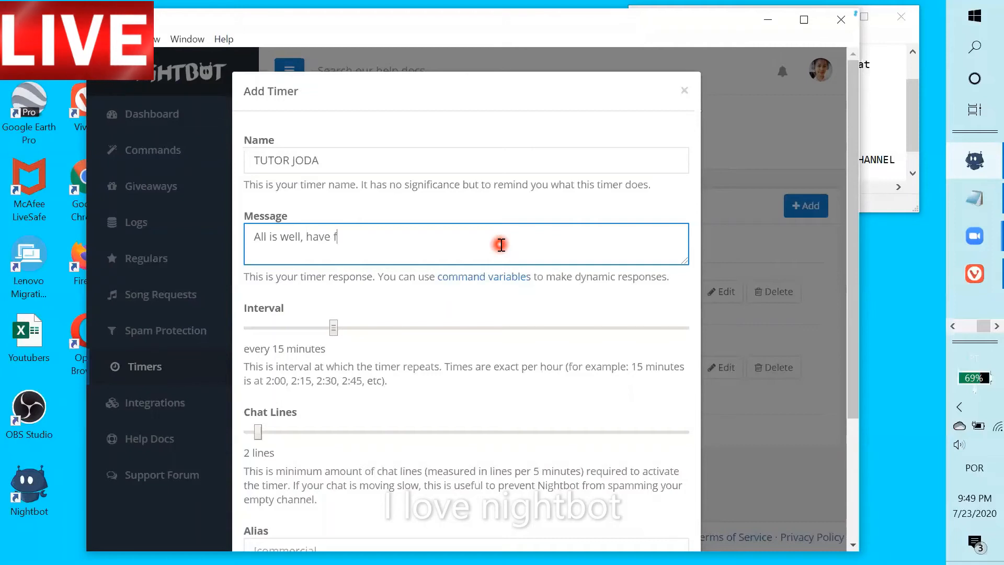
{"action": "type", "text": "aith,h"}
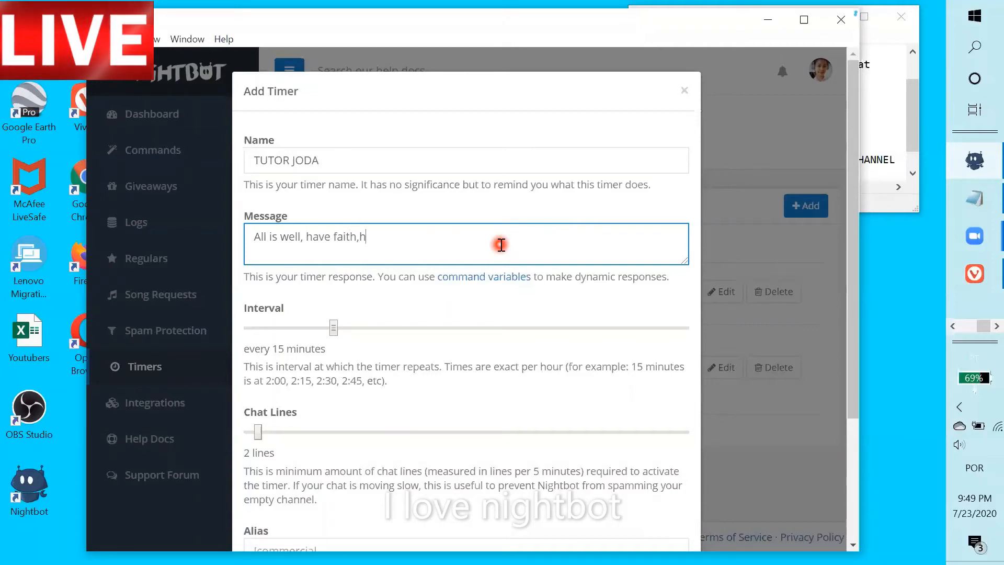
{"action": "type", "text": "ope and lo"}
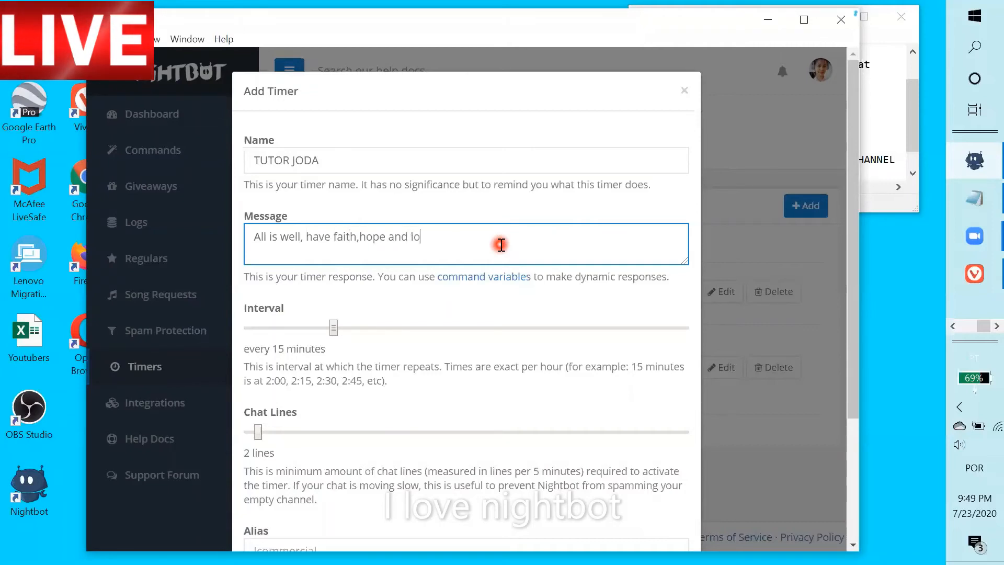
{"action": "type", "text": "ve."}
- Append "NEVER GIVE UP!_tutor joda" to the timer's message and try to highlight the interval text
{"action": "key", "text": "Caps_Lock"}
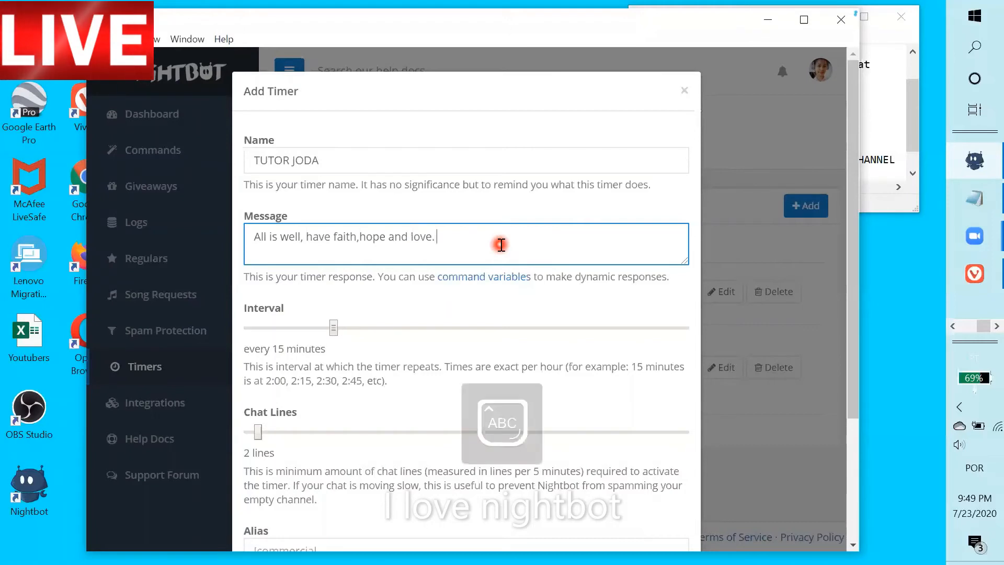
{"action": "type", "text": "NEVER"}
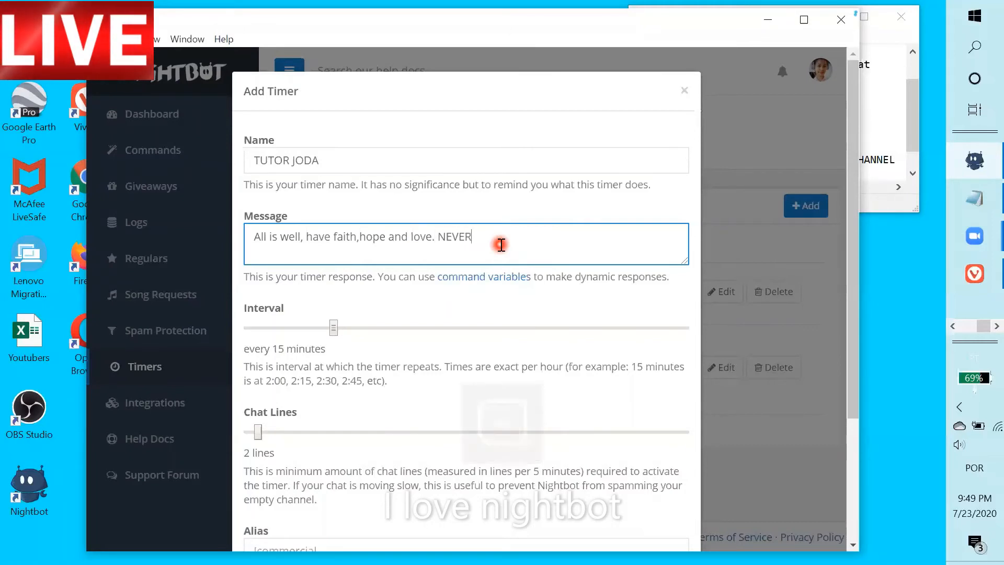
{"action": "type", "text": " GIVE UP"}
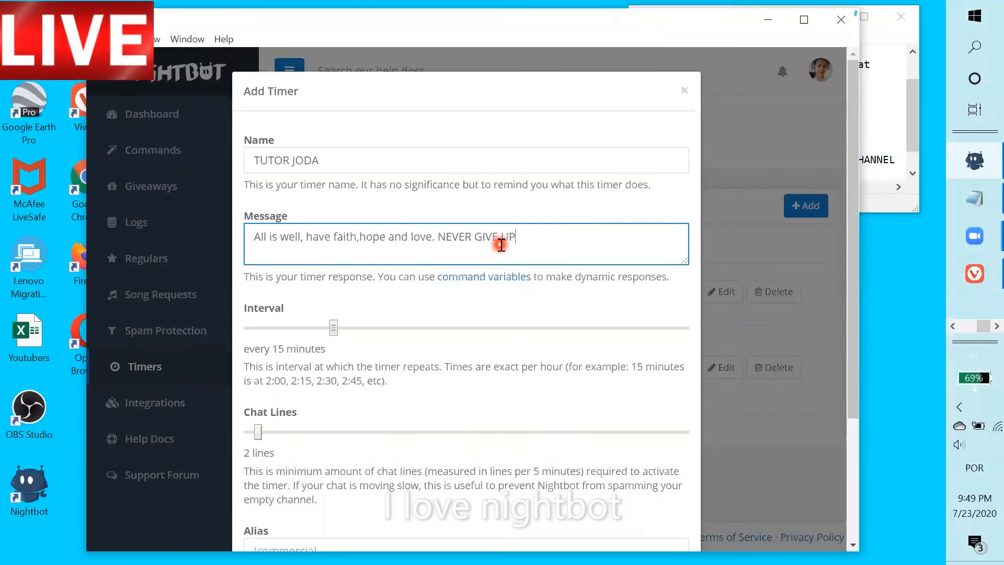
{"action": "type", "text": "!"}
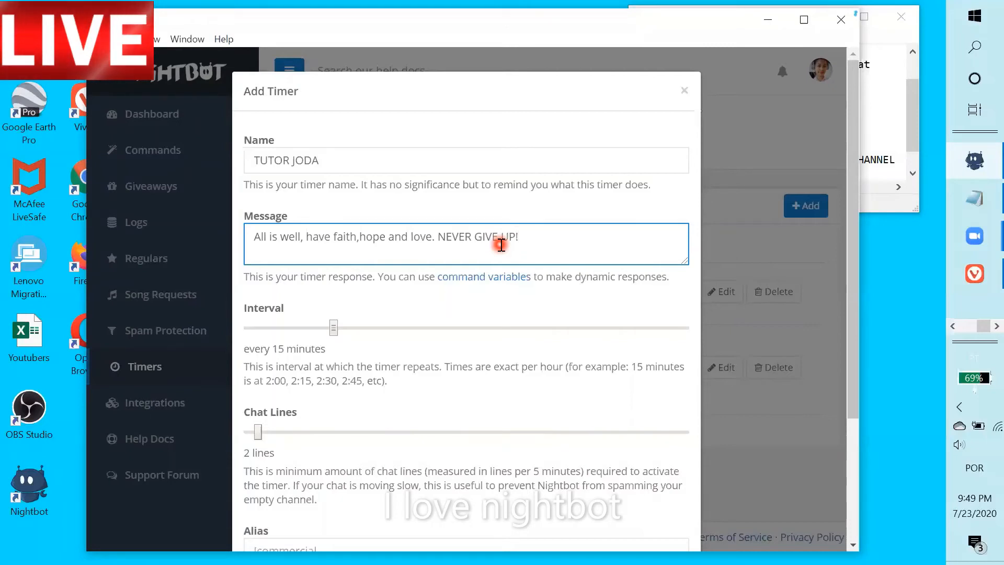
{"action": "type", "text": "_t"}
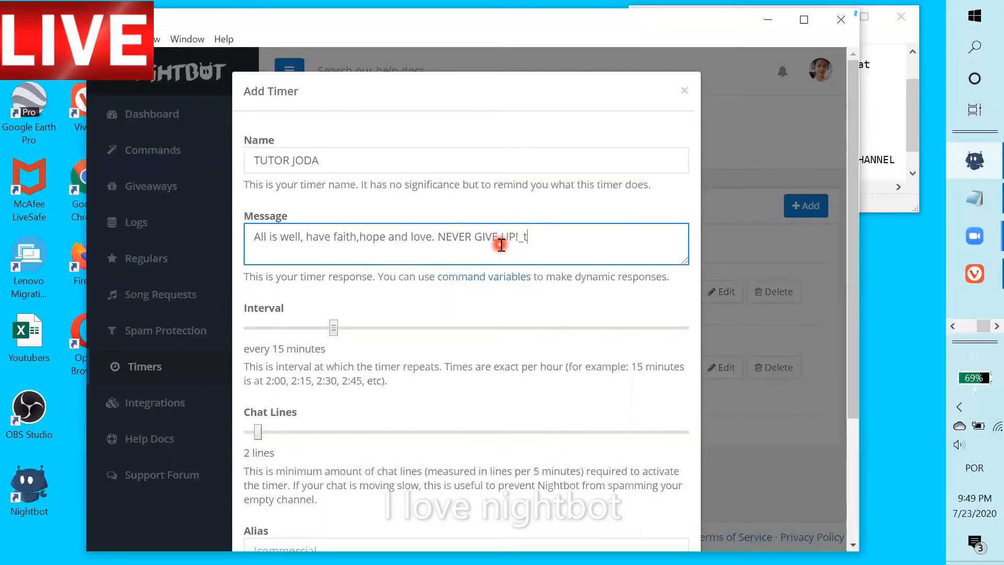
{"action": "type", "text": "utor jo"}
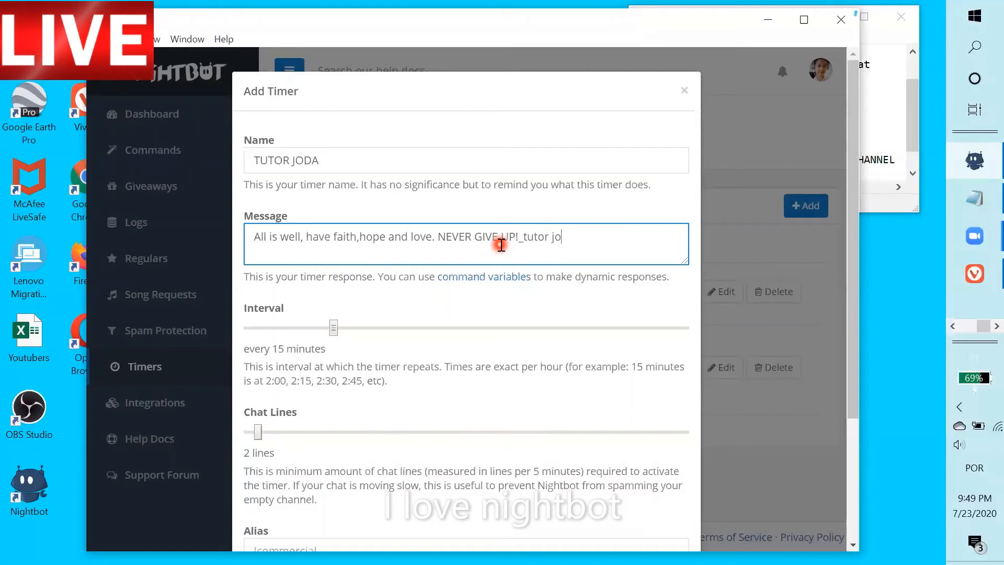
{"action": "type", "text": "da"}
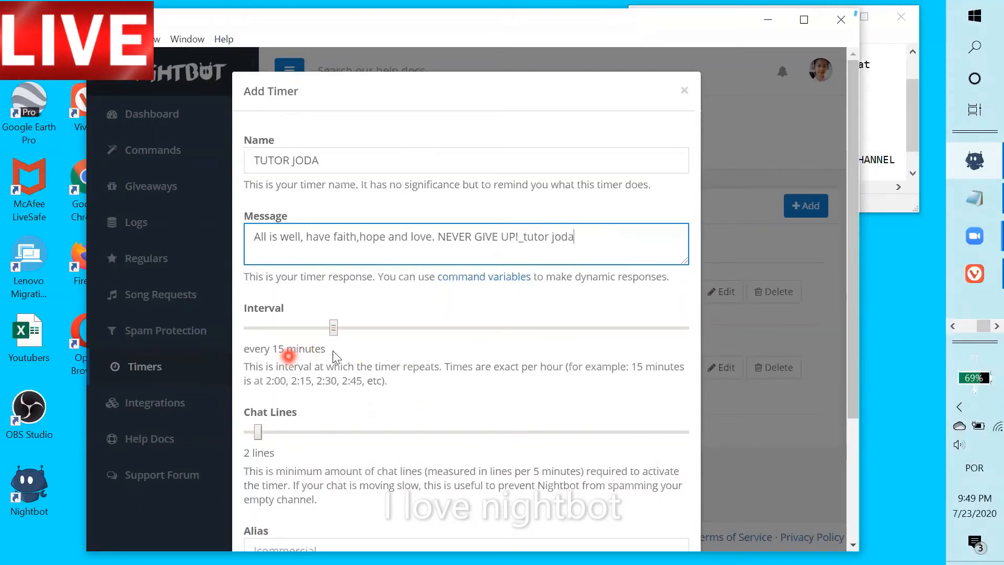
{"action": "left_click_drag", "start_coordinate": [335, 352], "coordinate": [208, 348]}
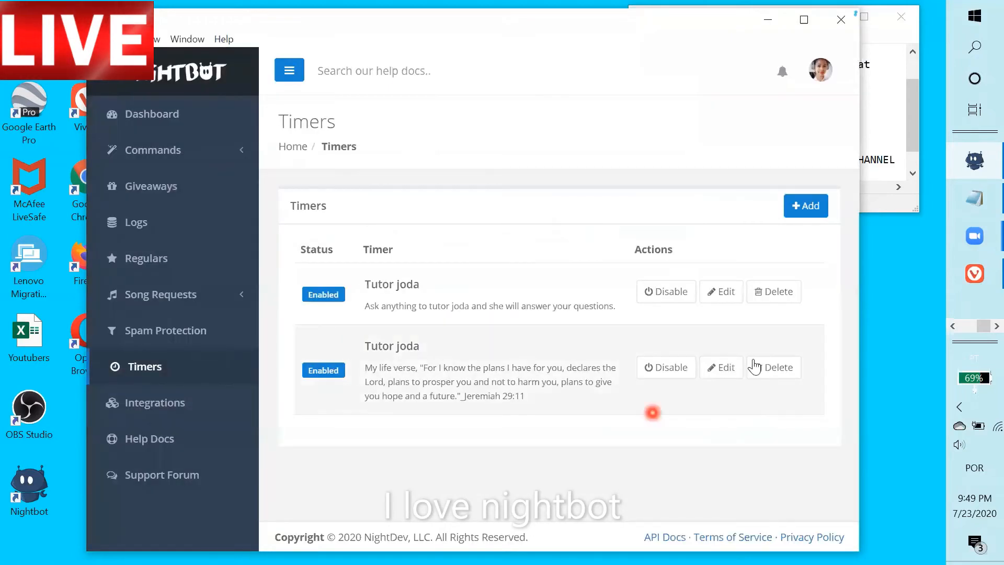
- Start another new timer and name it "tutor joda"
{"action": "left_click", "coordinate": [812, 209]}
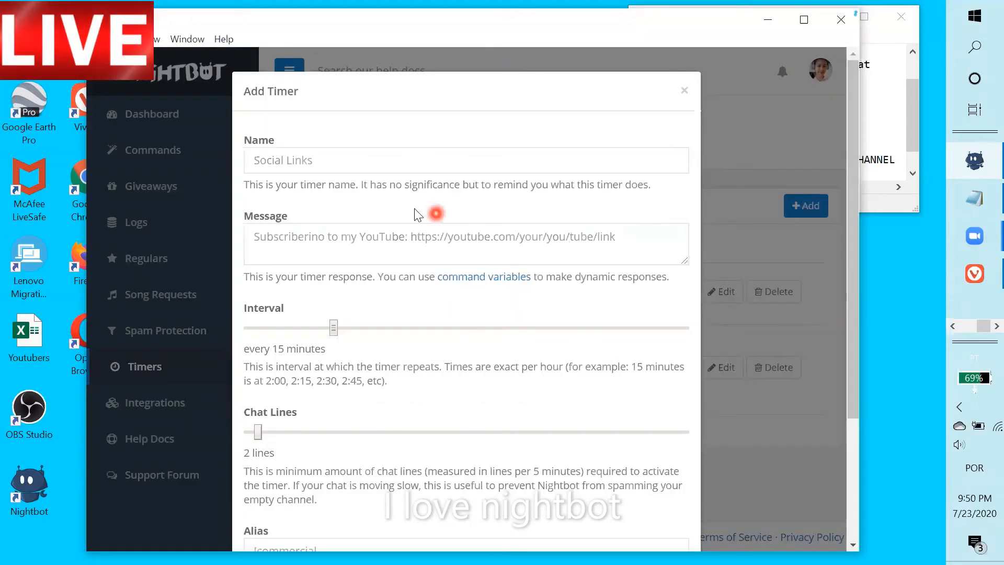
{"action": "left_click", "coordinate": [343, 160]}
{"action": "type", "text": "tutor j"}
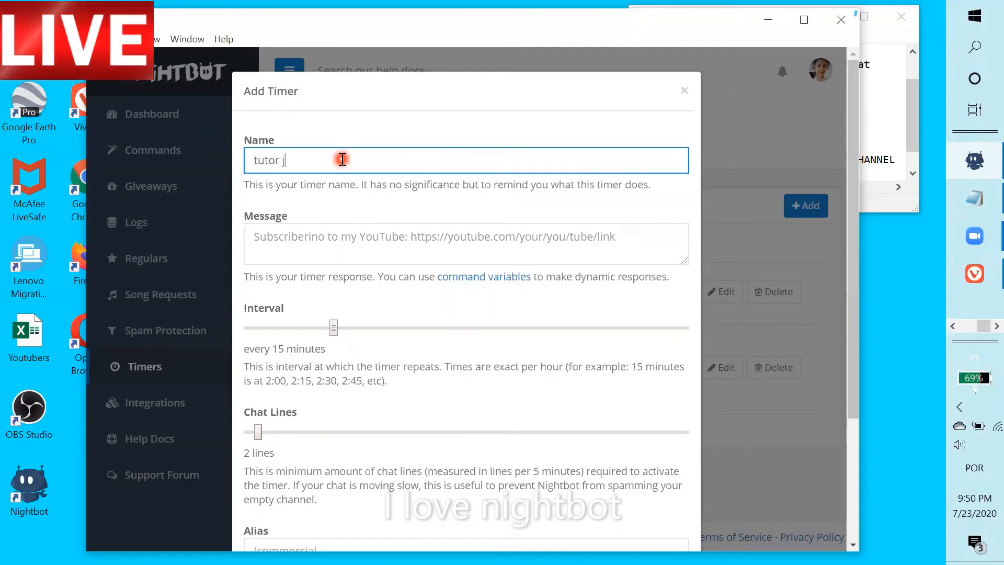
{"action": "type", "text": "oda"}
- Write "All is well, have faith hope and love my dear." as the timer's message
{"action": "left_click", "coordinate": [339, 247]}
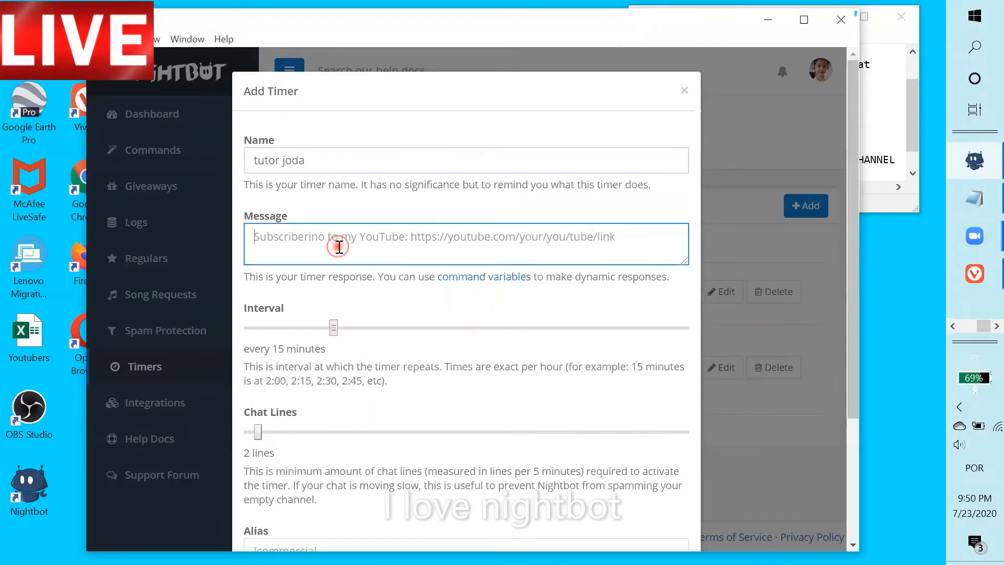
{"action": "type", "text": "All is"}
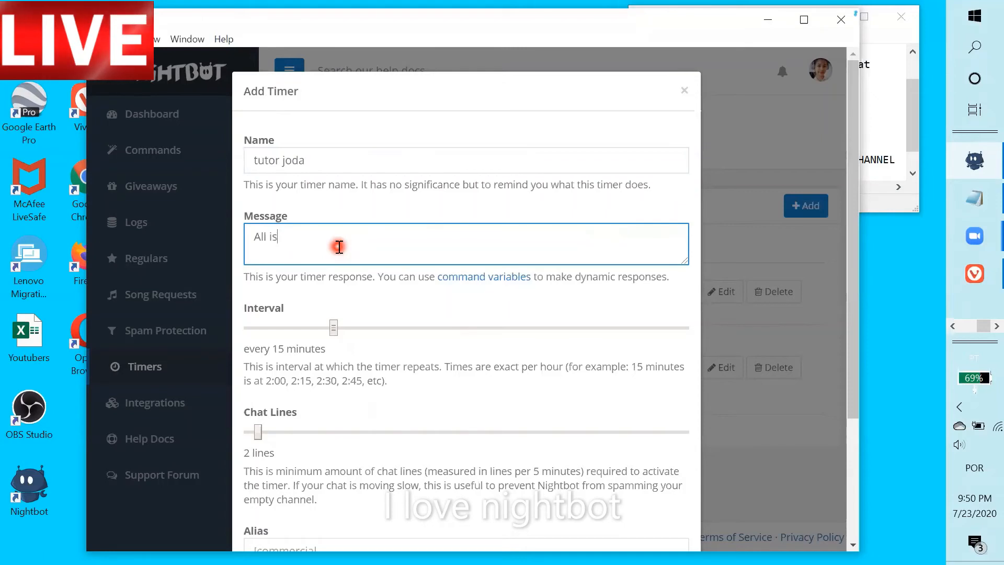
{"action": "type", "text": " well,"}
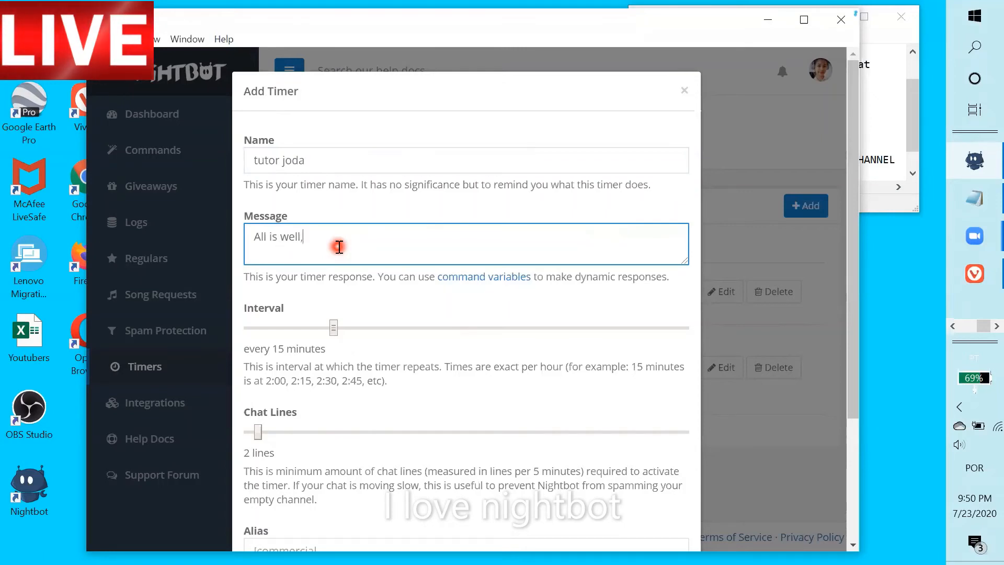
{"action": "type", "text": " have f"}
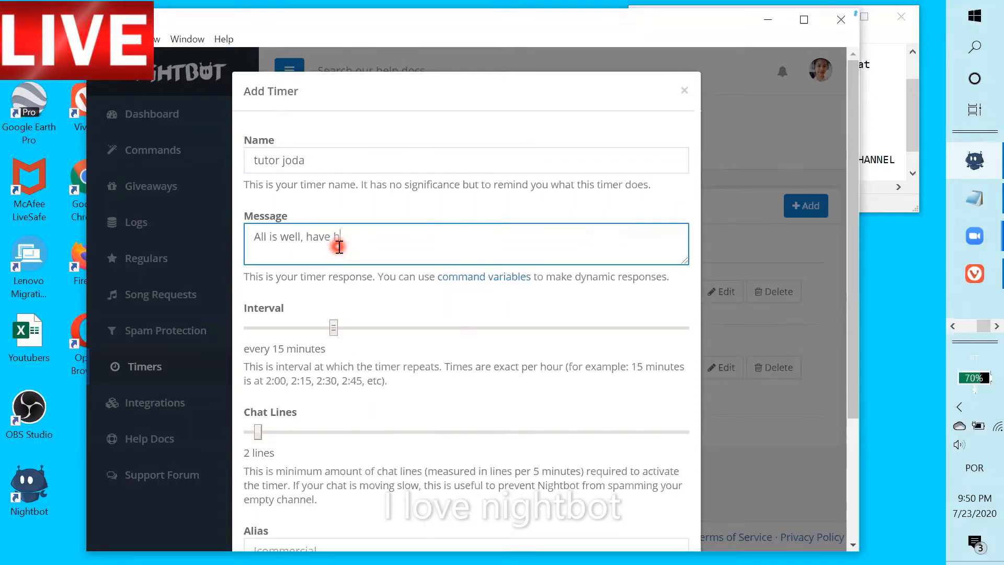
{"action": "type", "text": "aith"}
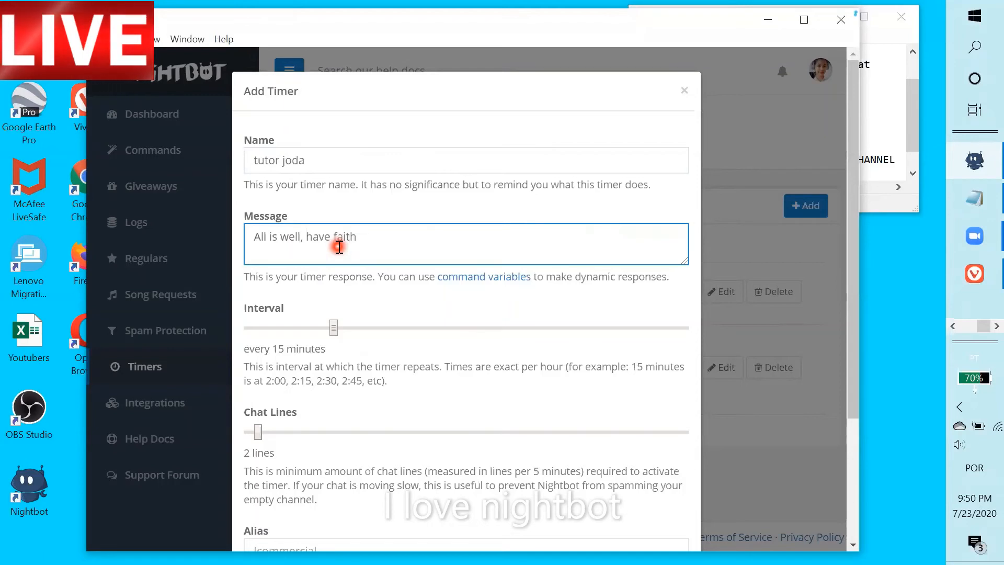
{"action": "type", "text": " hoe"}
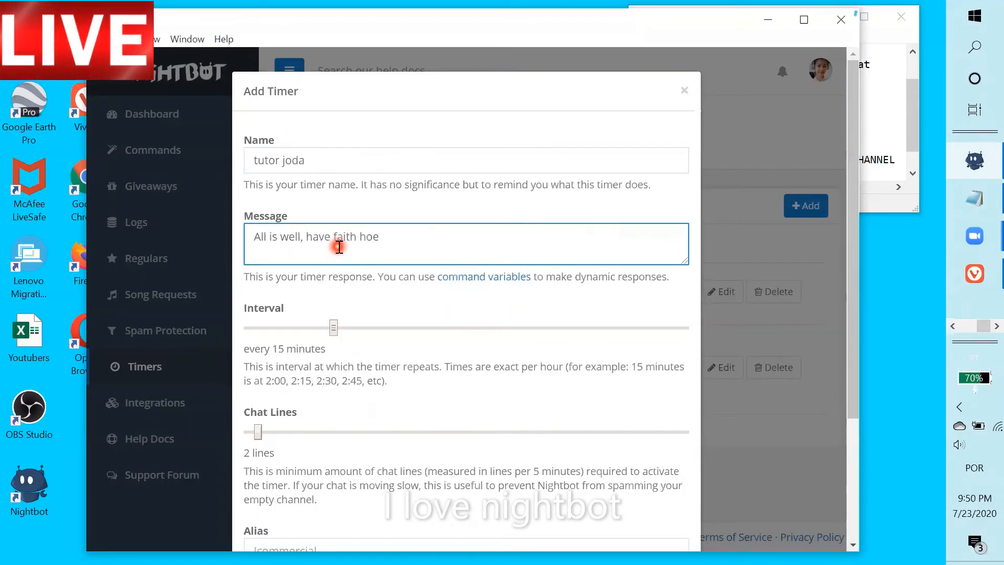
{"action": "key", "text": "BackSpace"}
{"action": "type", "text": "pe and l"}
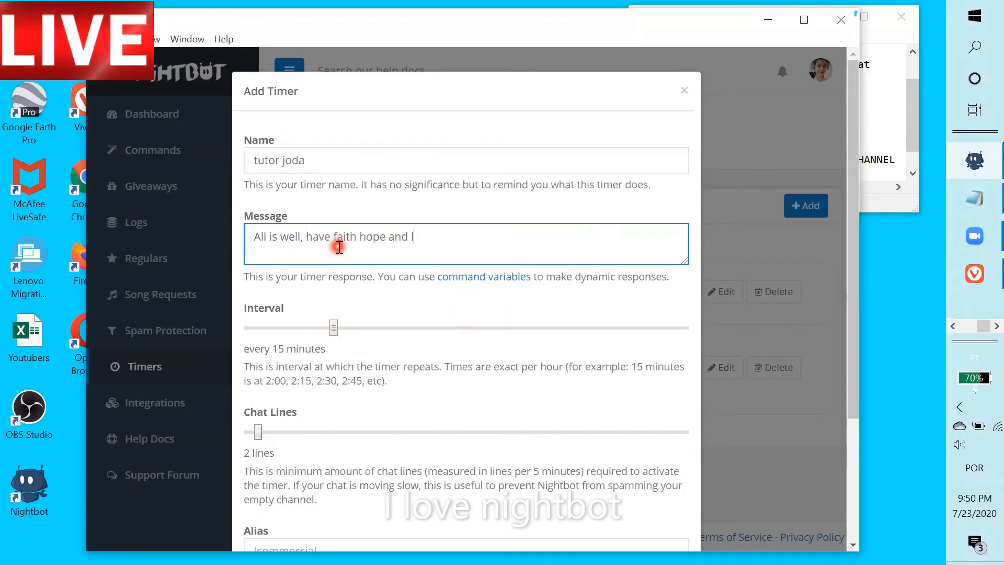
{"action": "type", "text": "ove my "}
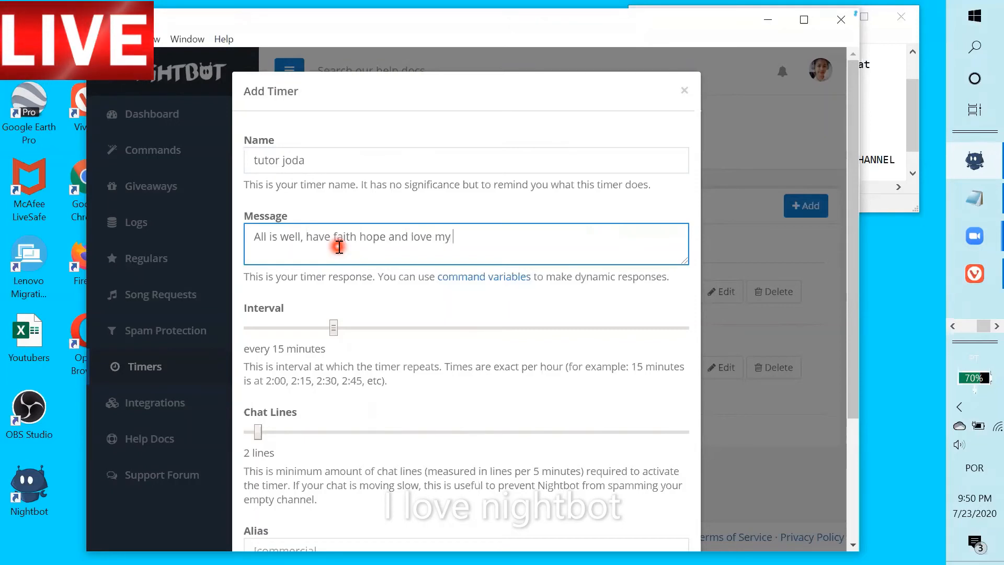
{"action": "type", "text": "dear"}
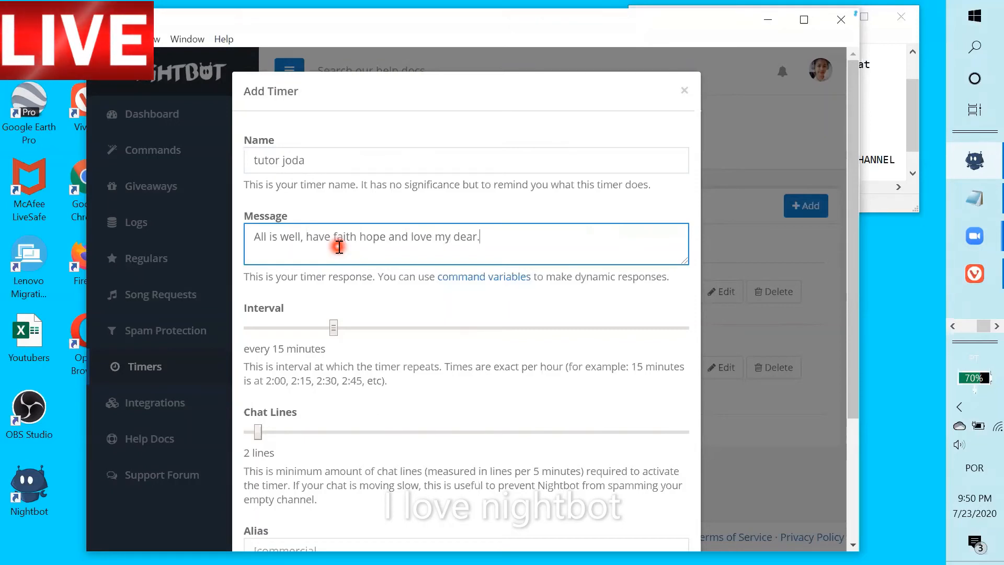
{"action": "type", "text": "."}
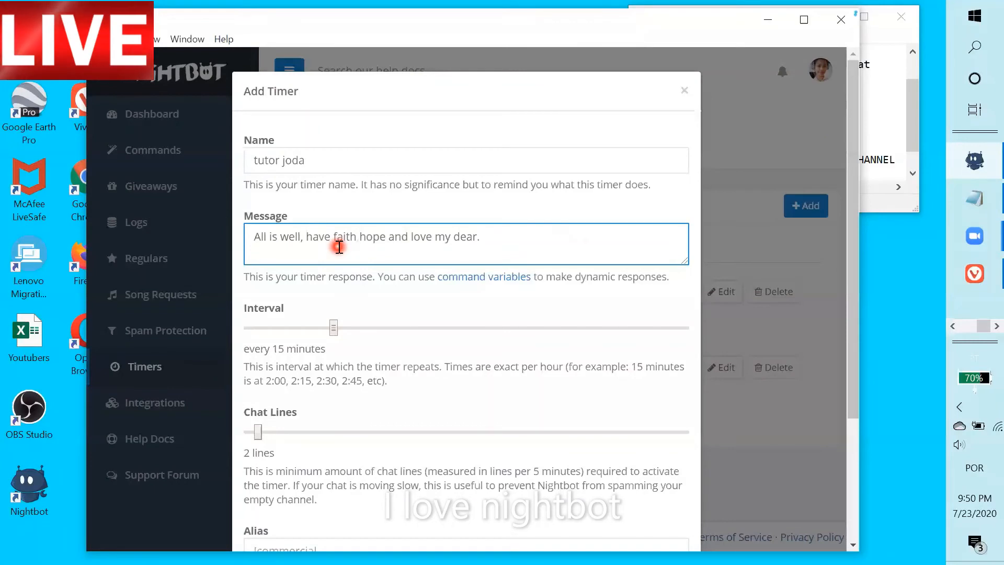
- Add "Everything happens for a reason." to the end of the timer's message
{"action": "type", "text": " Every"}
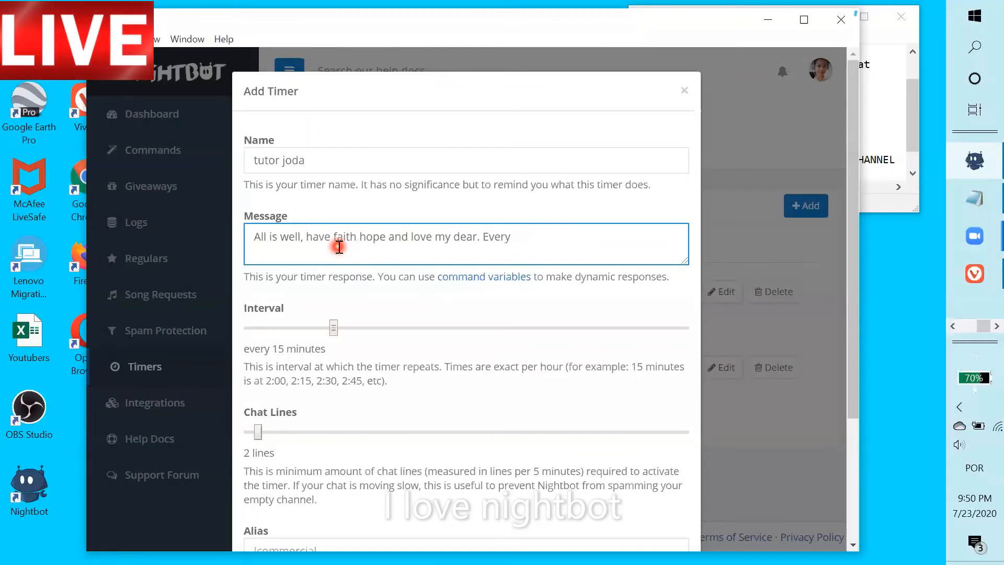
{"action": "type", "text": "htythin"}
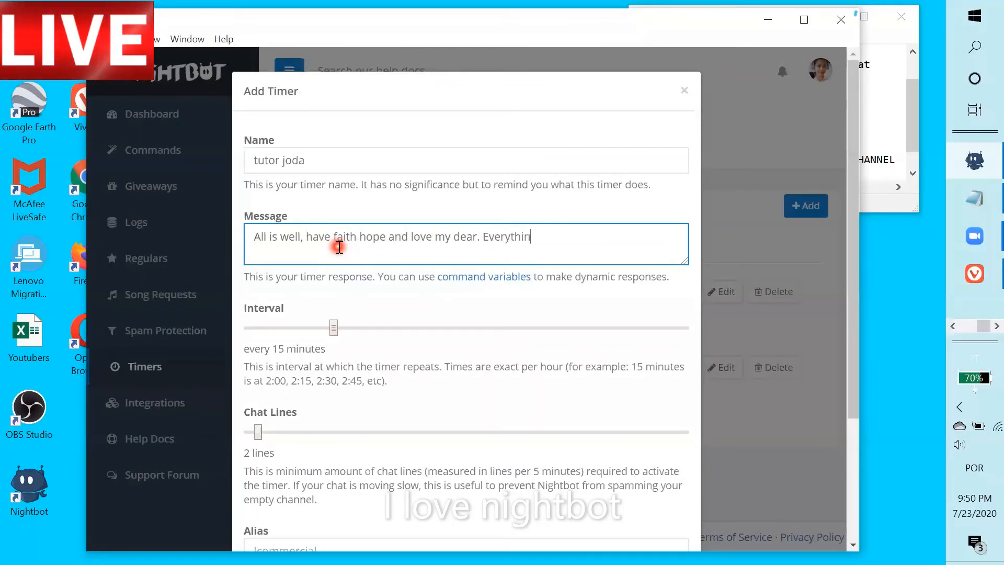
{"action": "type", "text": "g happens"}
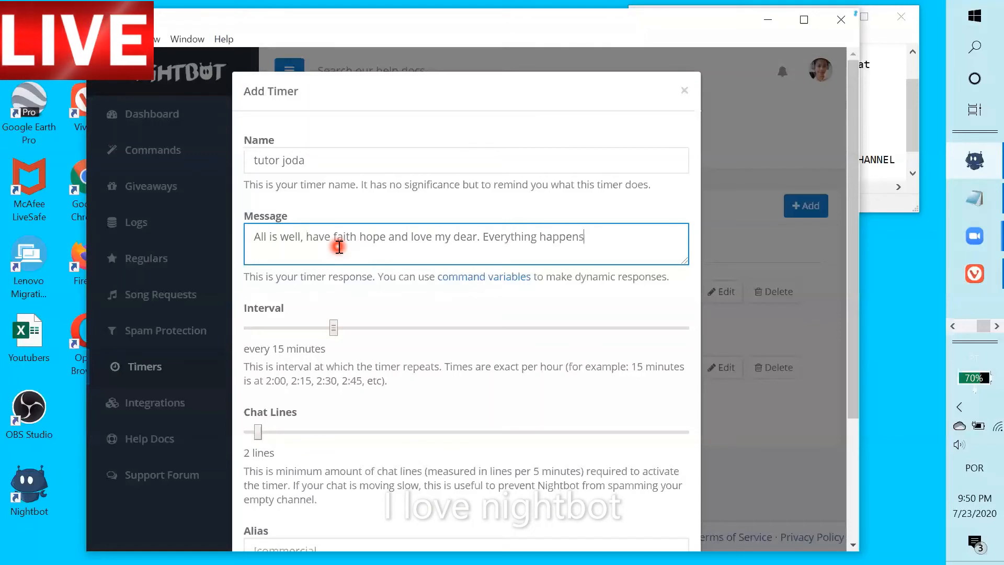
{"action": "type", "text": " for a"}
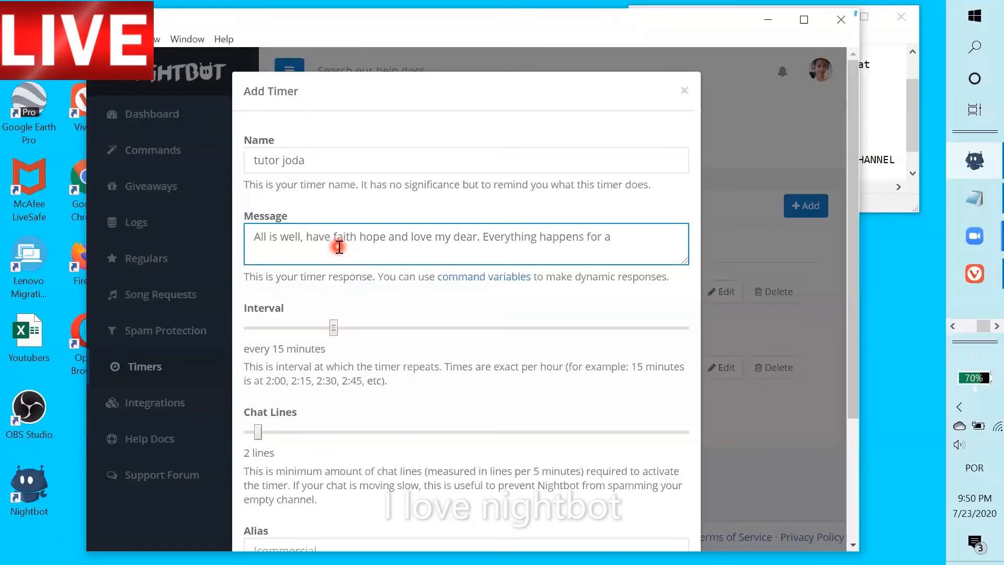
{"action": "type", "text": " reason"}
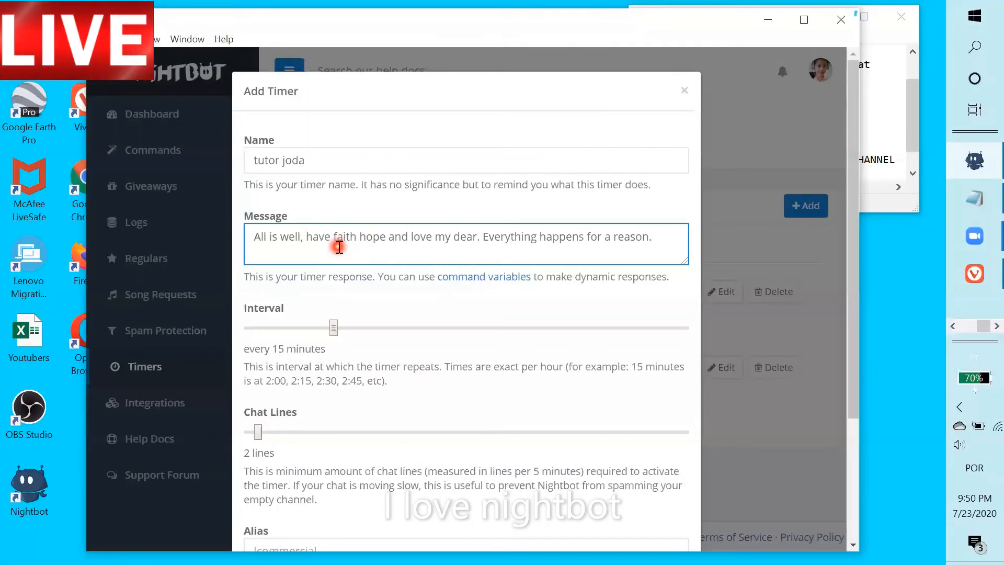
{"action": "type", "text": "."}
- Append "NEVER GIVE UP._TUTOR JODA" in capitals to the timer's message
{"action": "key", "text": "Caps_Lock"}
{"action": "type", "text": "NEVER"}
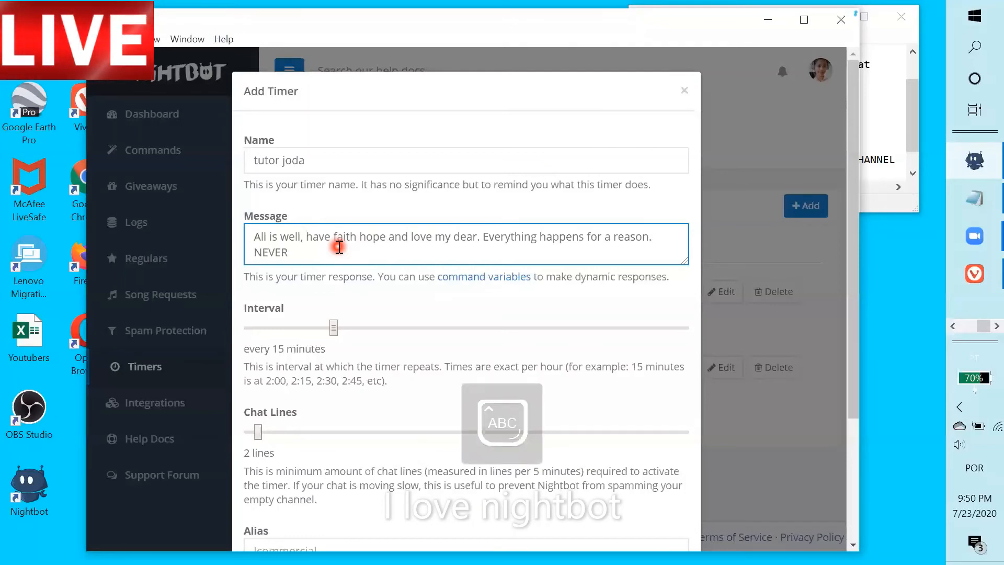
{"action": "type", "text": " GIVE UP"}
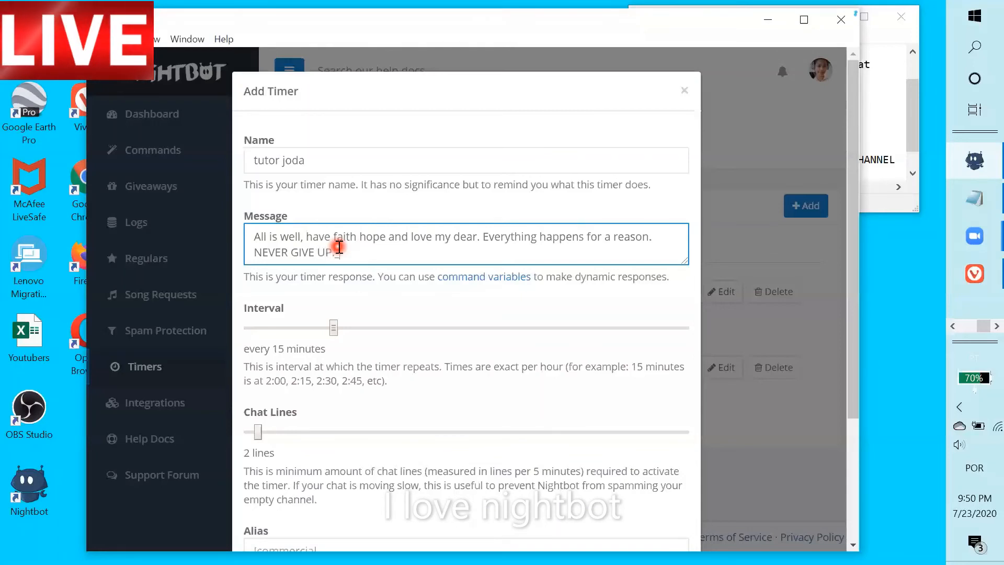
{"action": "type", "text": "._"}
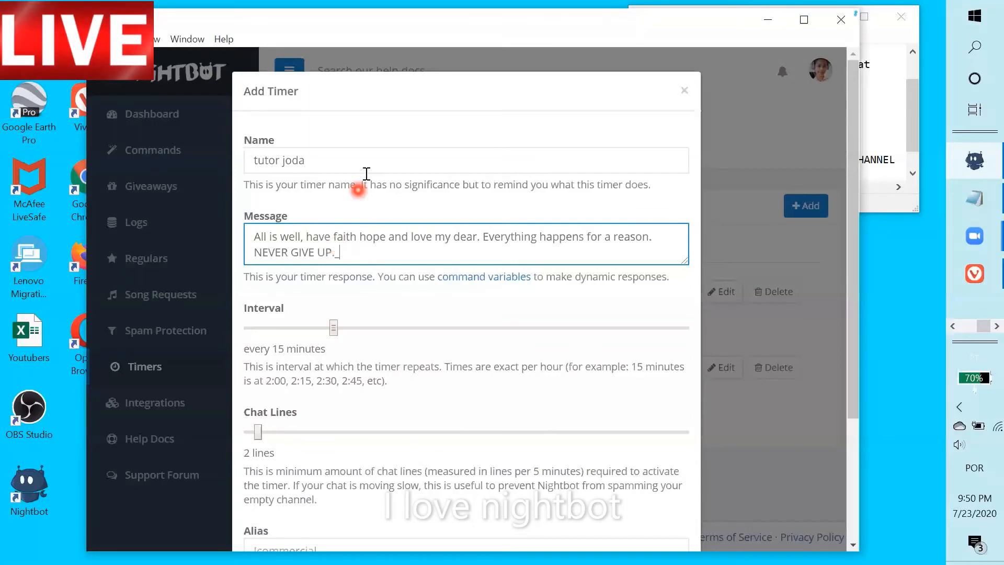
{"action": "key", "text": "Caps_Lock"}
{"action": "type", "text": "TU"}
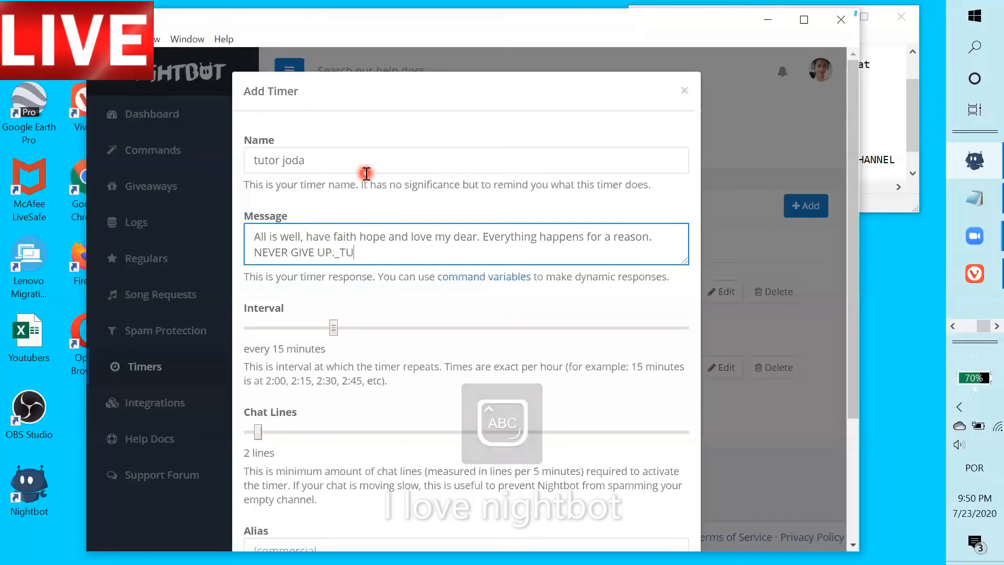
{"action": "type", "text": "TOR"}
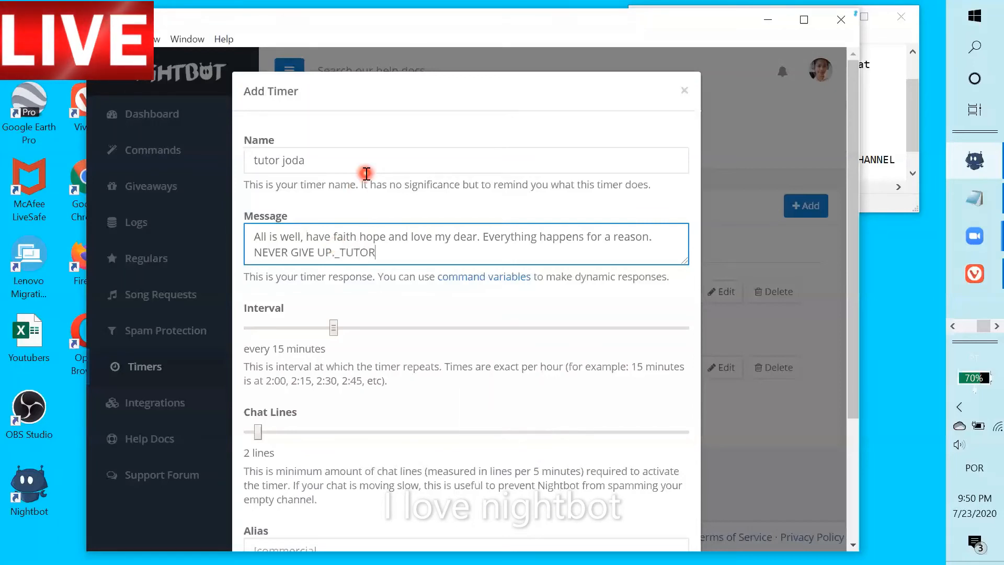
{"action": "type", "text": " JODA"}
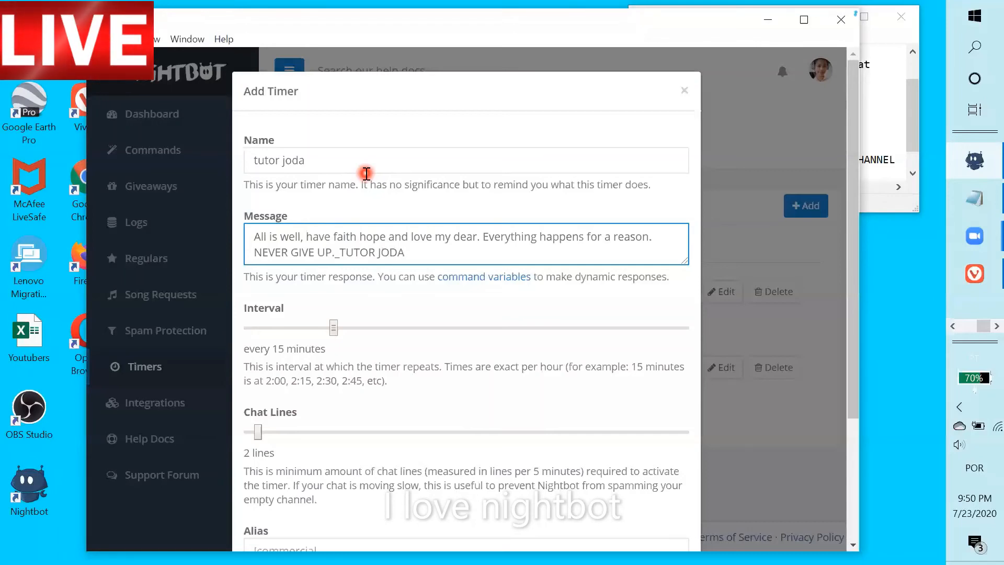
- Enclose the message text from "All is well" through "NEVER GIVE UP" in double quotation marks, keeping the period before the signature
{"action": "left_click", "coordinate": [334, 252]}
{"action": "type", "text": "\"."}
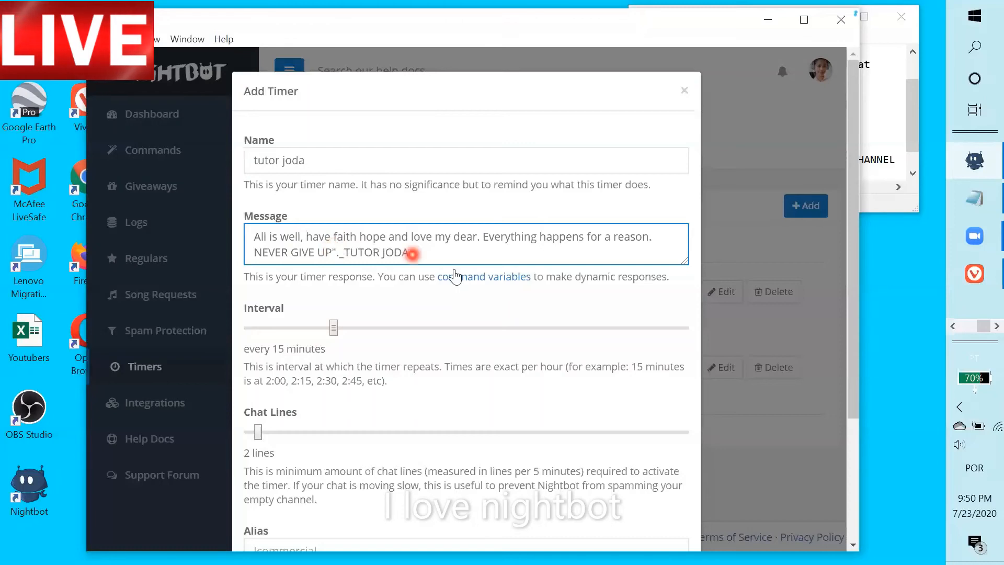
{"action": "left_click", "coordinate": [252, 234]}
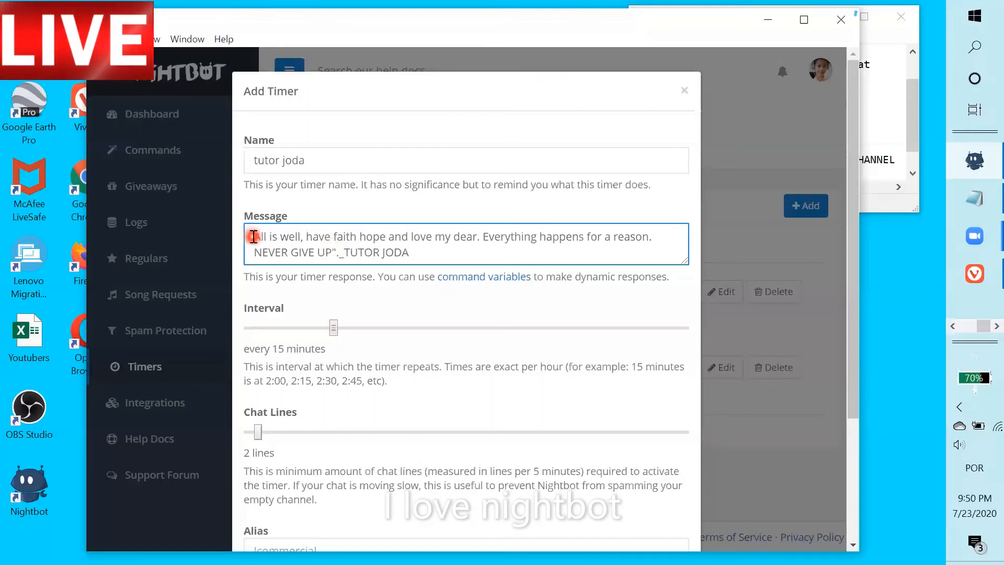
{"action": "type", "text": "\""}
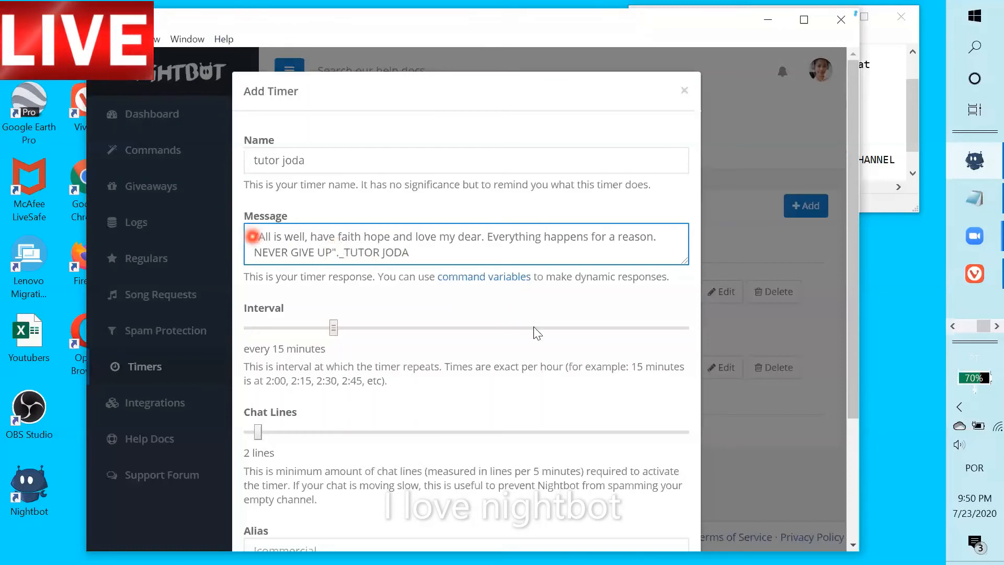
- Submit the timer with an interval of every 7 minutes and minimize the Nightbot window
{"action": "left_click", "coordinate": [295, 327]}
{"action": "left_click_drag", "start_coordinate": [287, 326], "coordinate": [284, 327]}
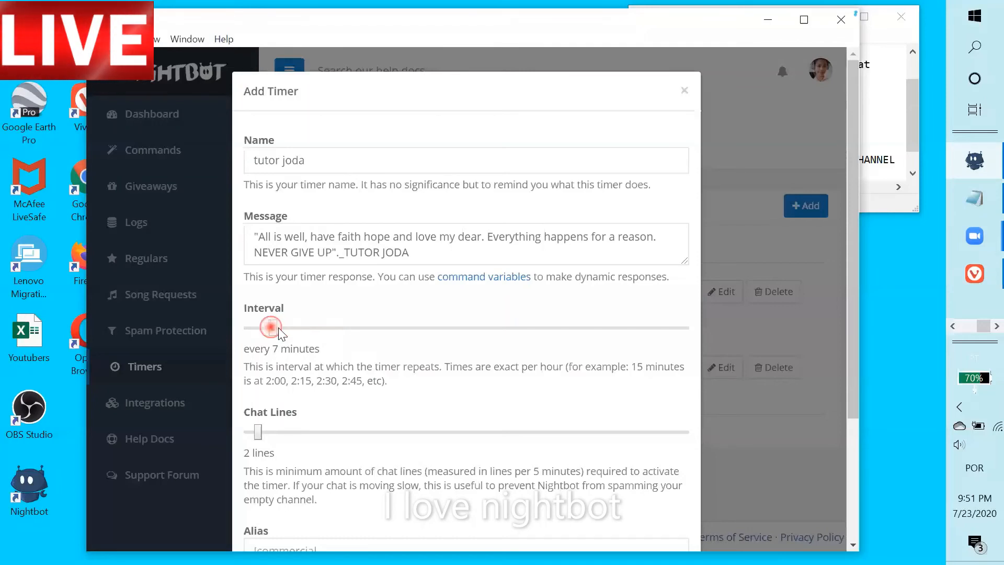
{"action": "left_click", "coordinate": [854, 466]}
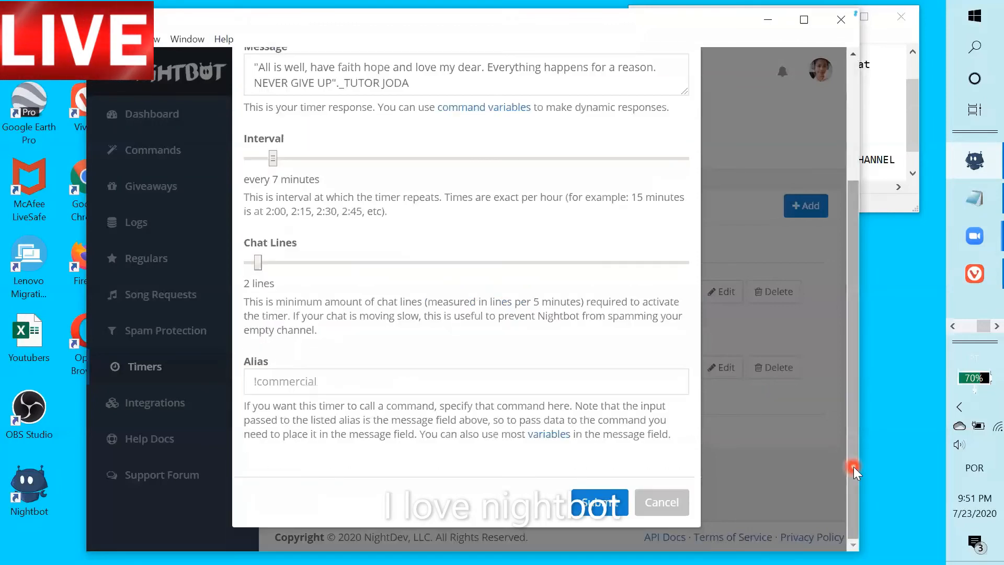
{"action": "left_click", "coordinate": [600, 503]}
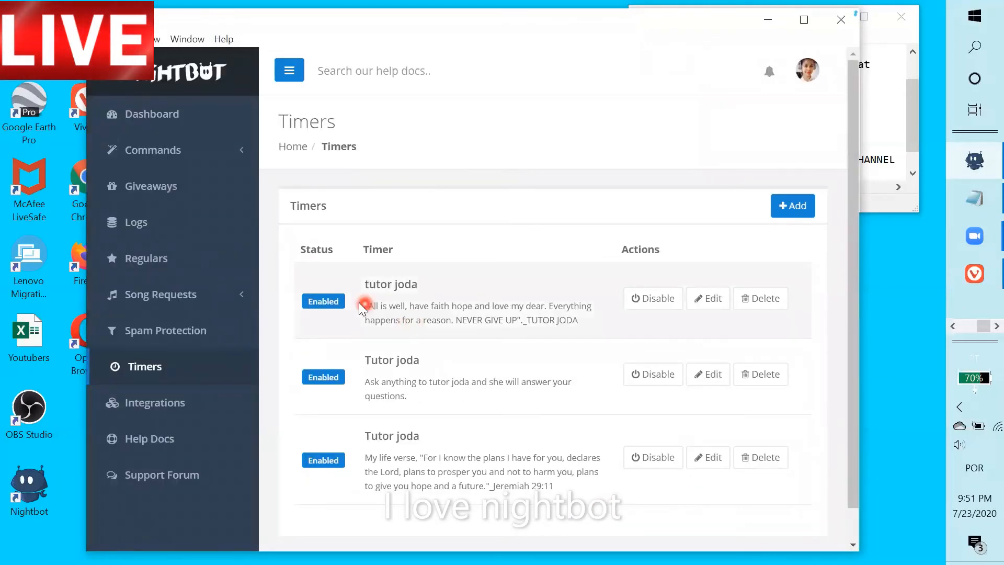
{"action": "left_click_drag", "start_coordinate": [360, 302], "coordinate": [601, 316]}
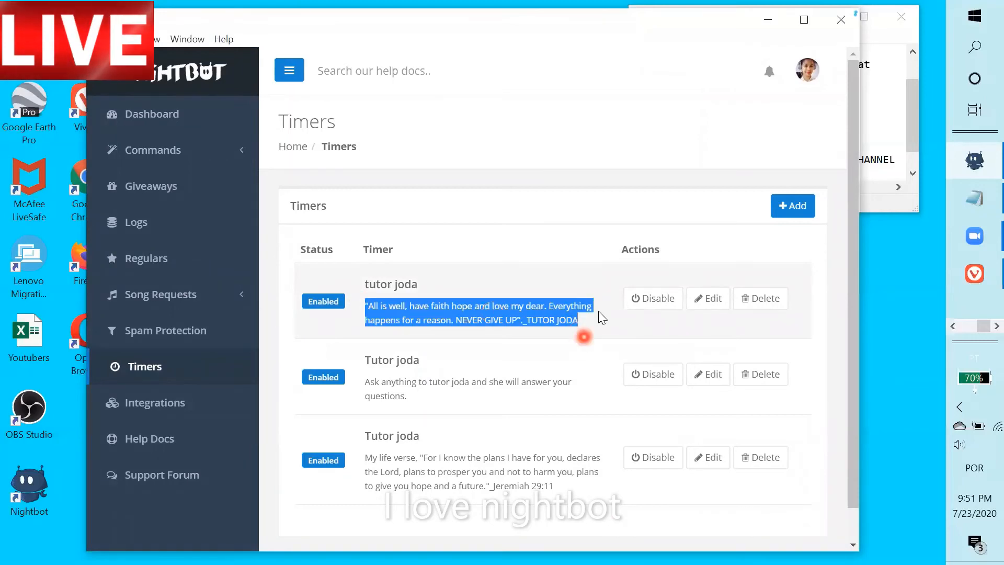
{"action": "left_click", "coordinate": [771, 21]}
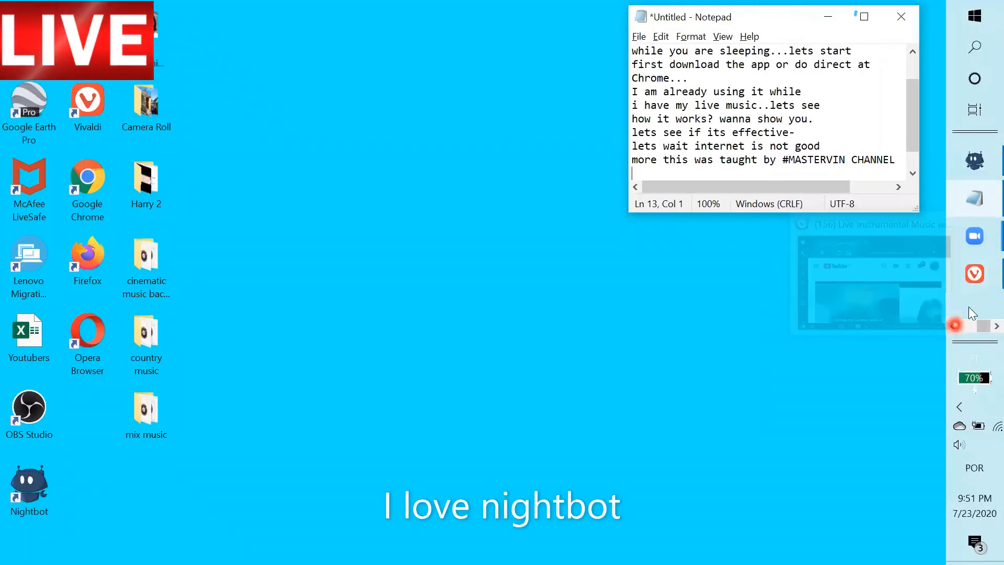
{"action": "left_click", "coordinate": [978, 272]}
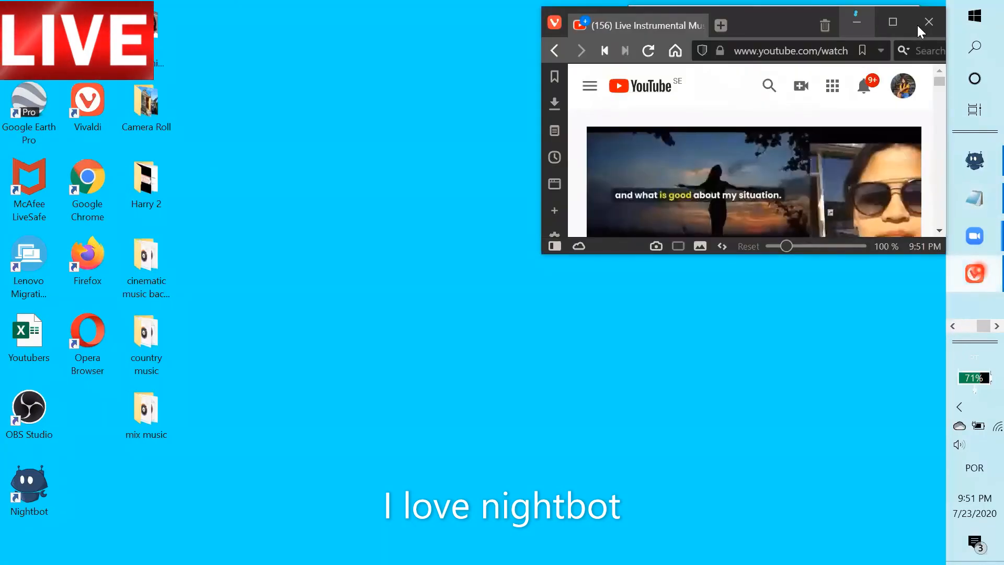
{"action": "left_click", "coordinate": [894, 17]}
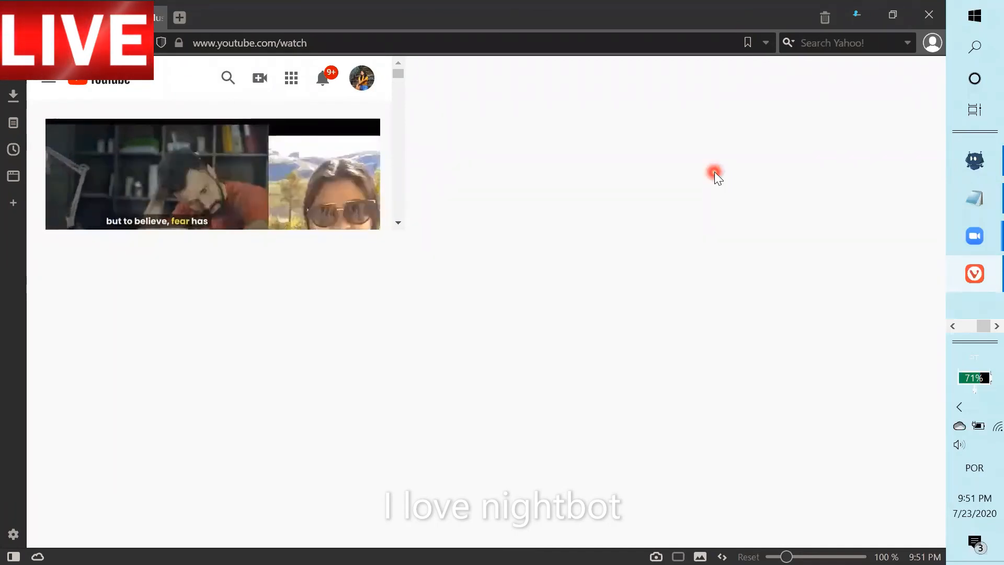
{"action": "left_click", "coordinate": [858, 13]}
- Switch to the Firefox window with the YouTube Studio live stream and maximize it to show the live chat
{"action": "left_click", "coordinate": [957, 327]}
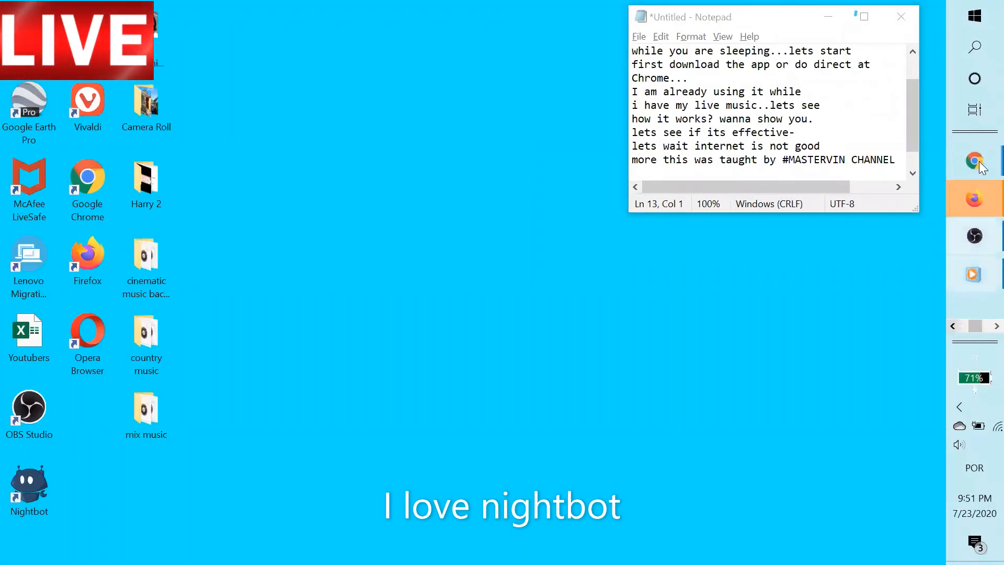
{"action": "mouse_move", "coordinate": [982, 163]}
{"action": "left_click", "coordinate": [850, 111]}
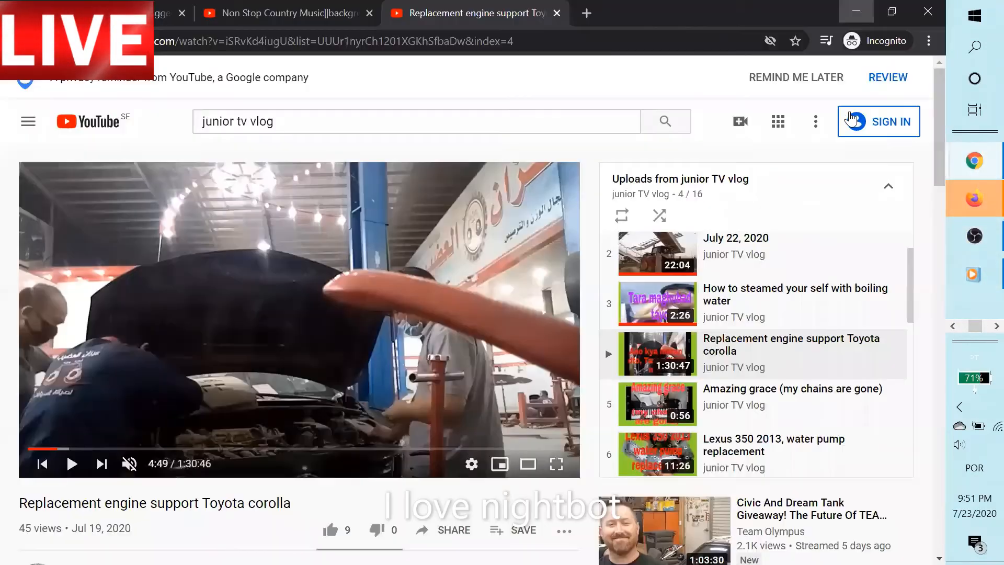
{"action": "left_click", "coordinate": [864, 10]}
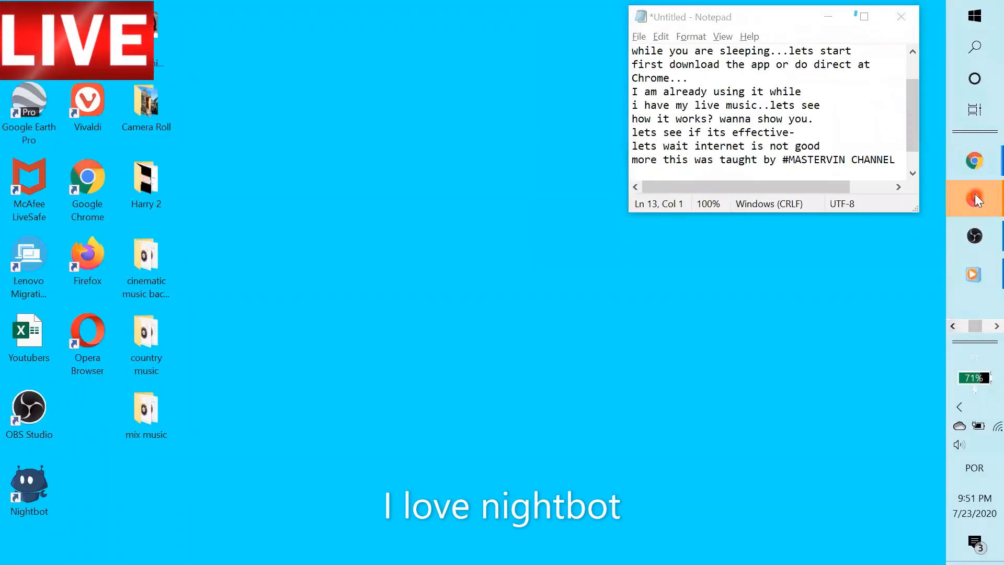
{"action": "mouse_move", "coordinate": [975, 194]}
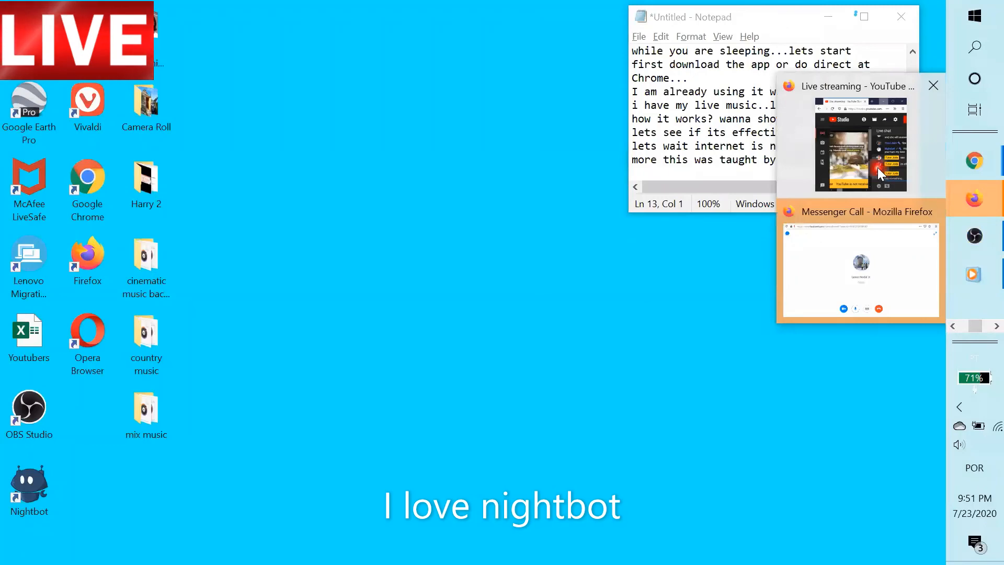
{"action": "left_click", "coordinate": [878, 167]}
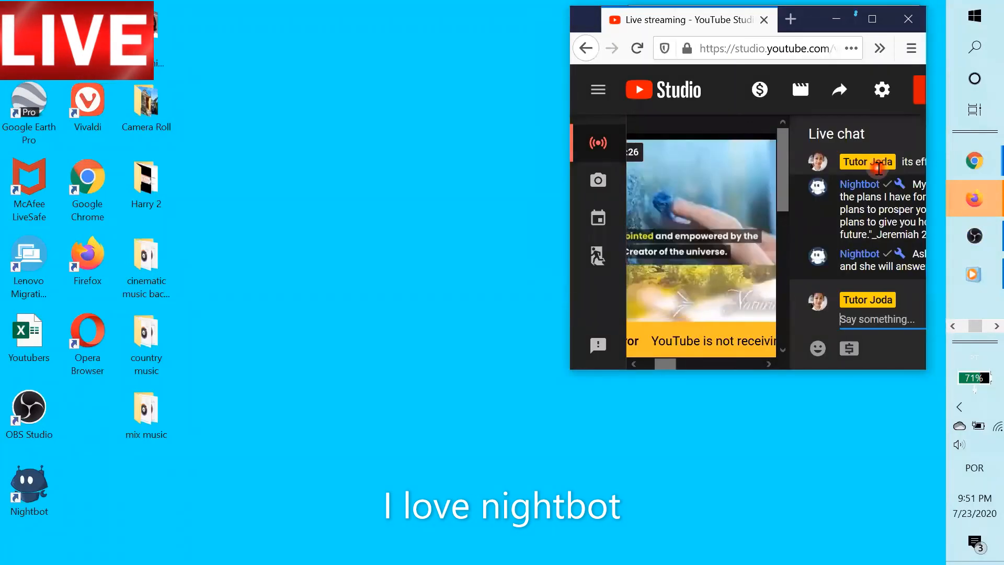
{"action": "left_click", "coordinate": [873, 19]}
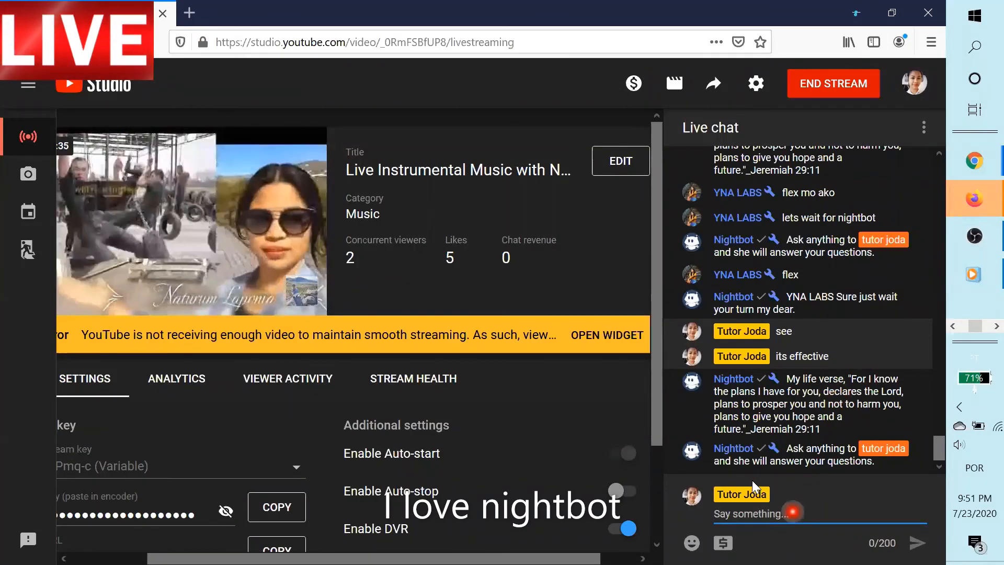
- Send the messages "let us wait" and "later it shows after 7 minutes" in the live chat
{"action": "type", "text": "let us "}
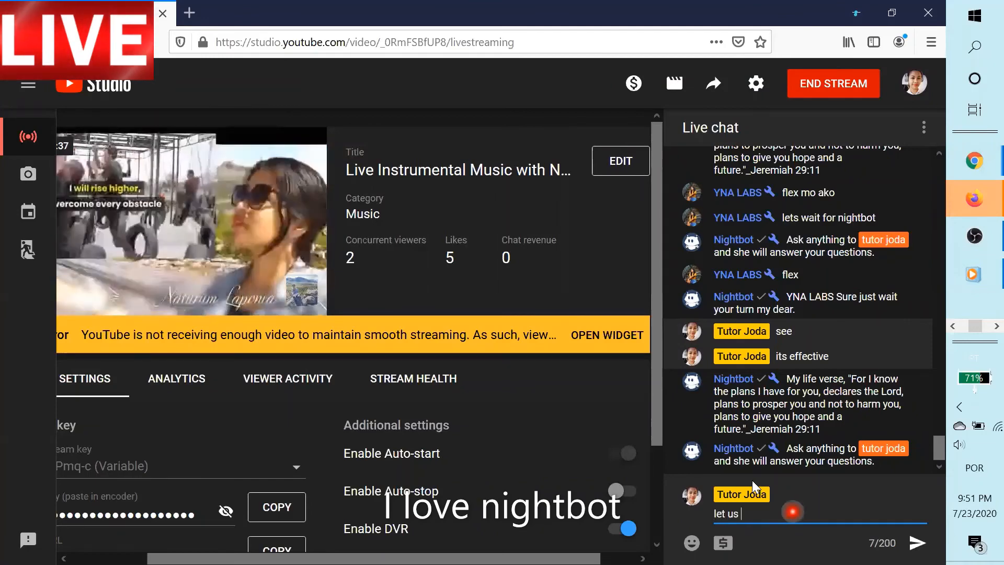
{"action": "type", "text": "wait"}
{"action": "key", "text": "Return"}
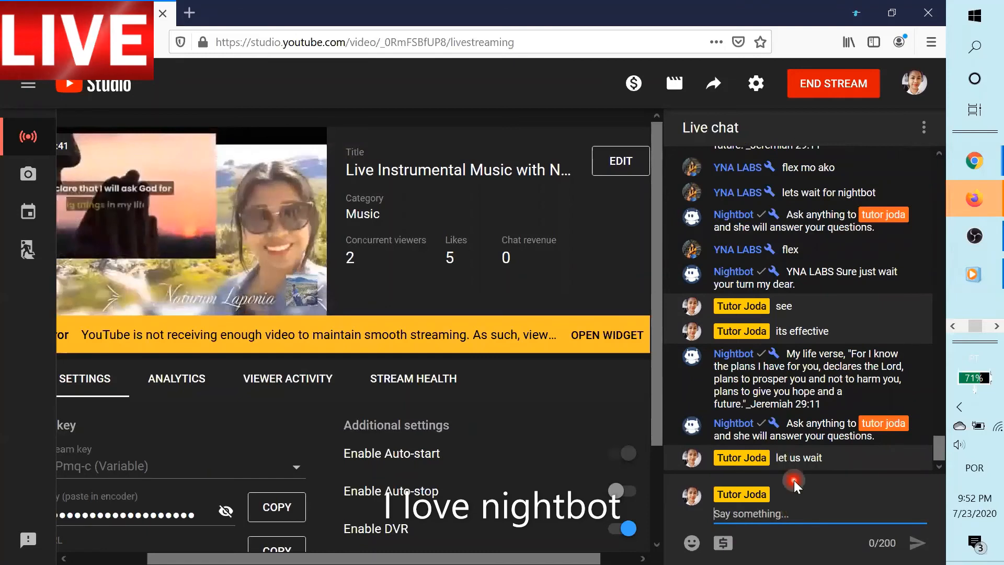
{"action": "type", "text": "later it sh"}
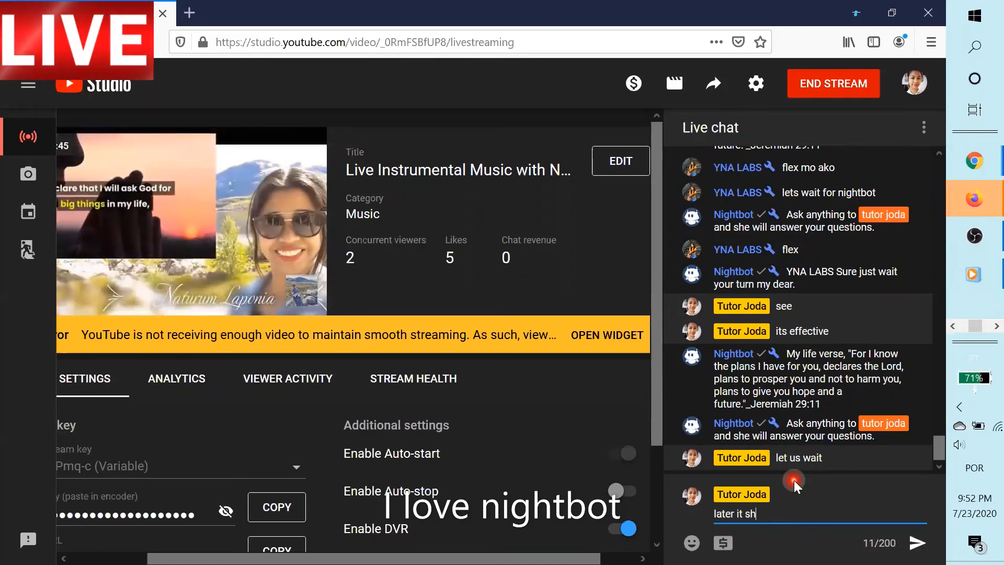
{"action": "type", "text": "ow"}
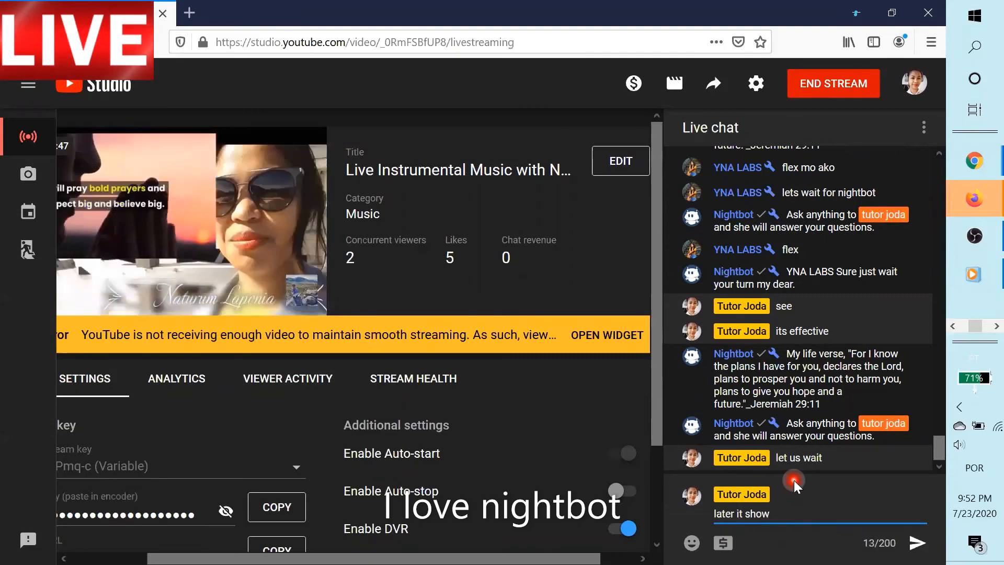
{"action": "type", "text": "s after 7 m"}
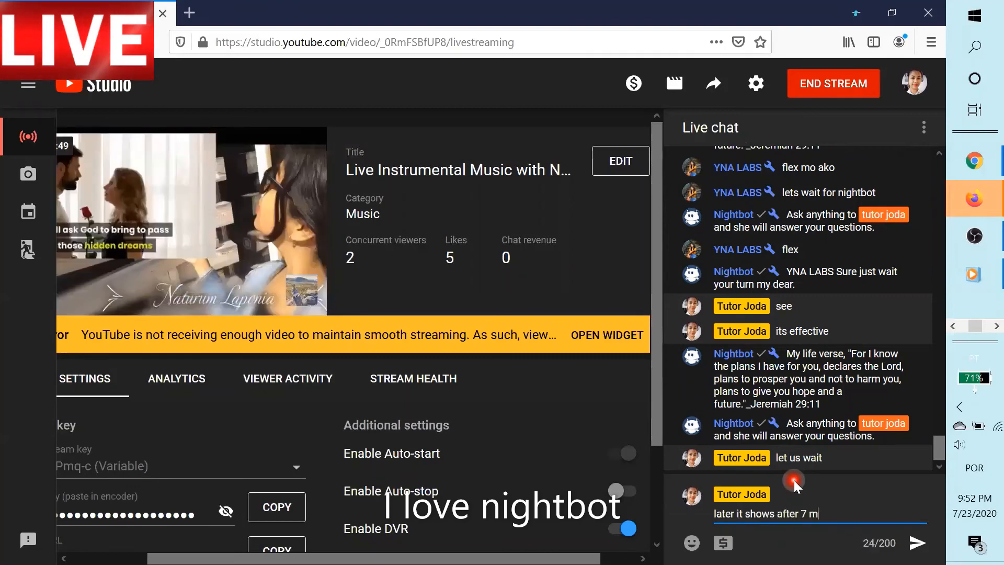
{"action": "type", "text": "inutes"}
{"action": "key", "text": "Return"}
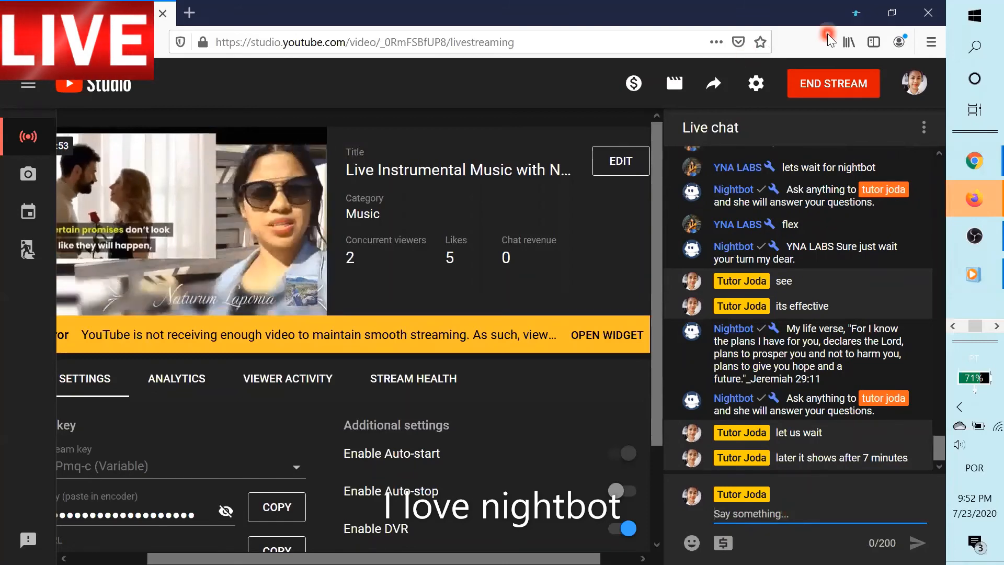
- Switch back to the Notepad note and add the line "just that..if you have doubts,"
{"action": "left_click", "coordinate": [858, 14]}
{"action": "type", "text": "j"}
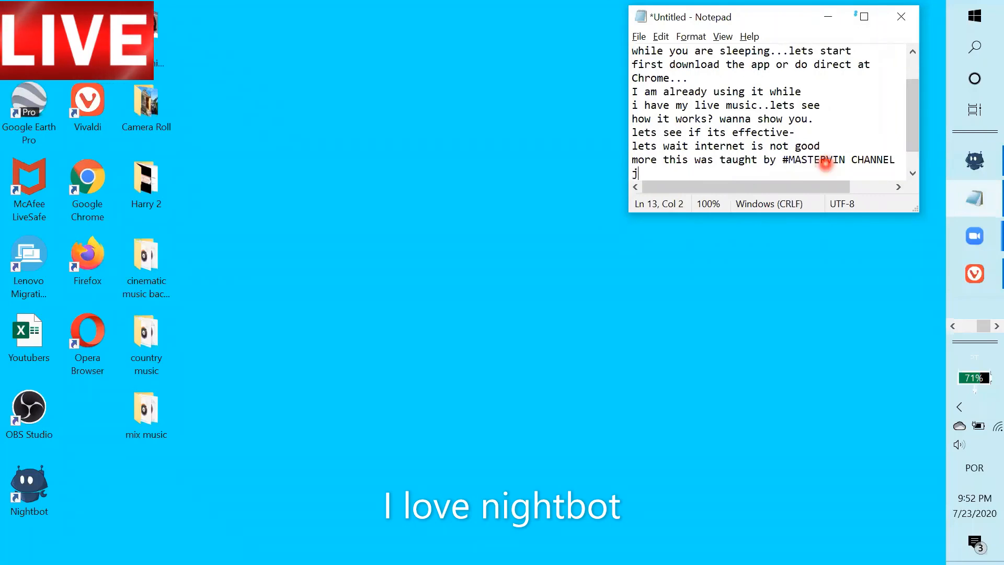
{"action": "type", "text": "ust that"}
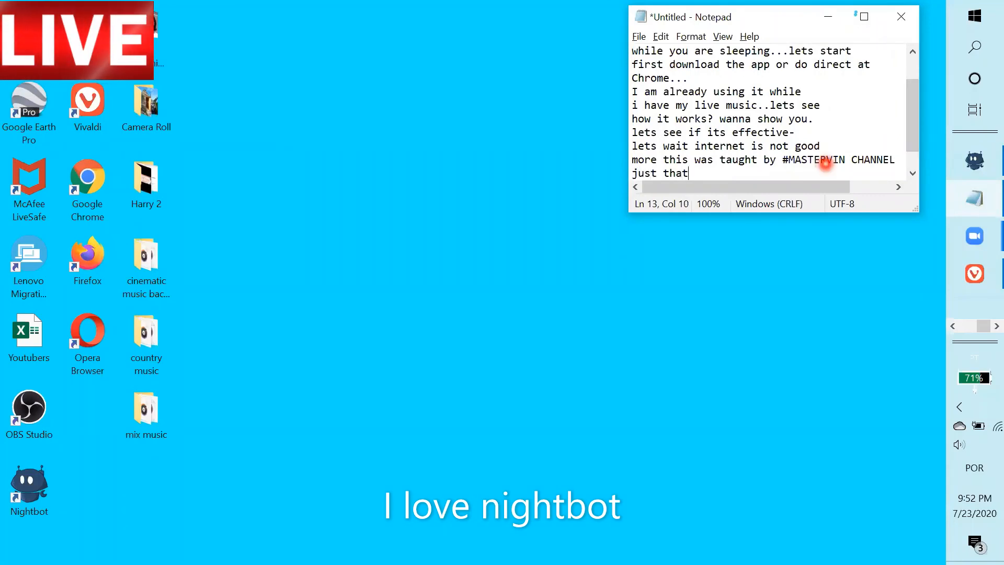
{"action": "type", "text": "..if "}
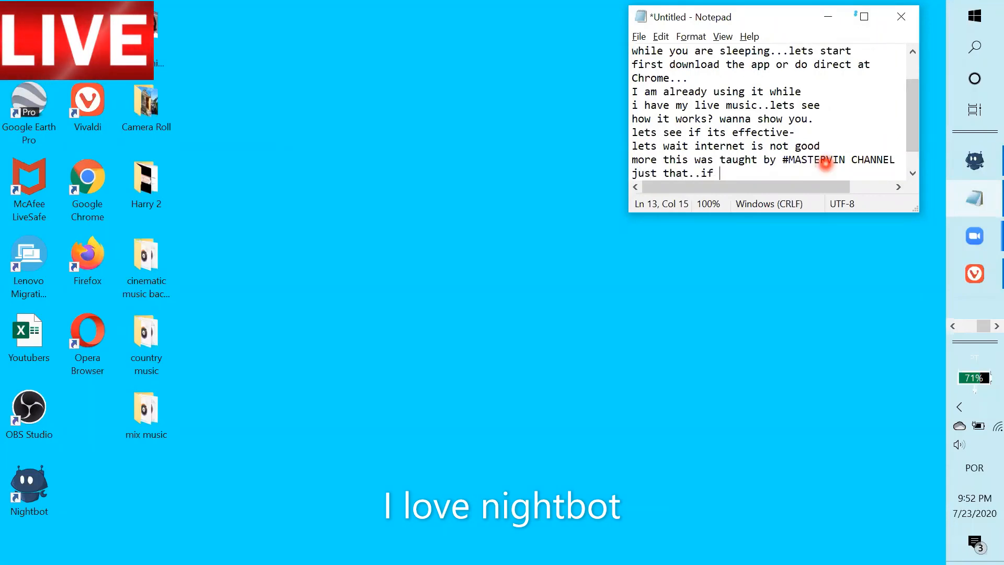
{"action": "type", "text": "you ha"}
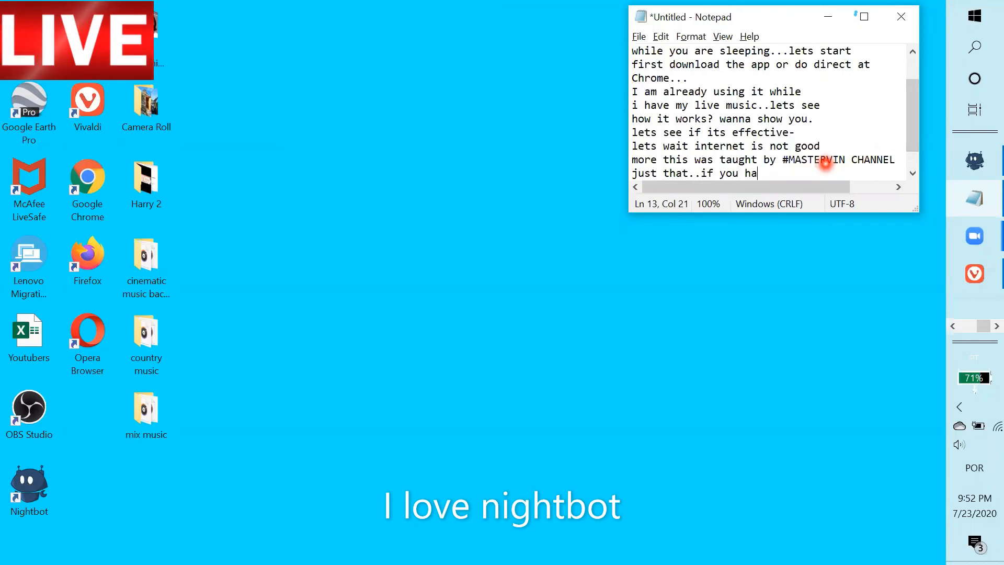
{"action": "type", "text": "ve doubts,"}
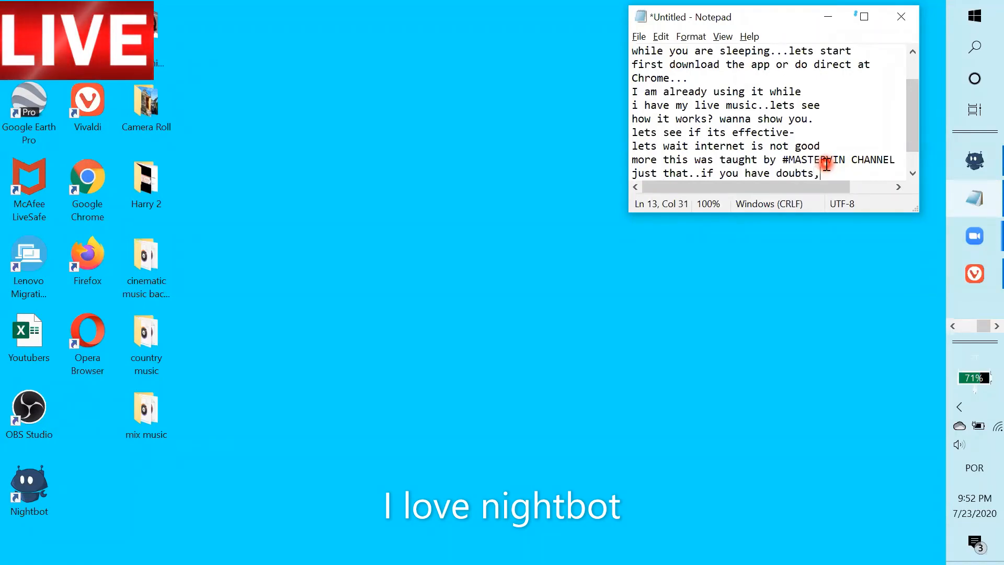
{"action": "key", "text": "Return"}
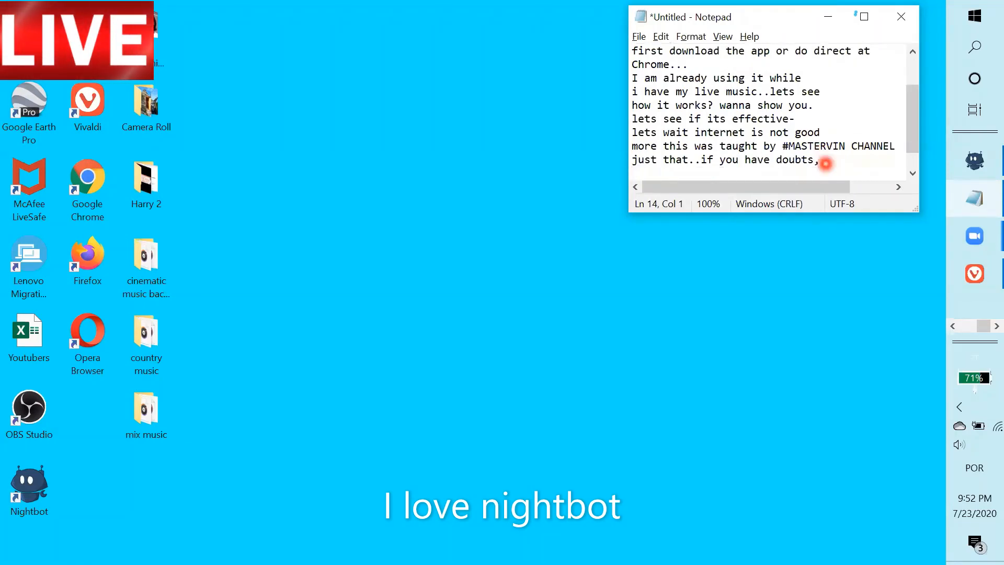
- Write "meaasge at my fb page" on the new line of the note, followed by the page's name in quoted capitals
{"action": "type", "text": "meaa"}
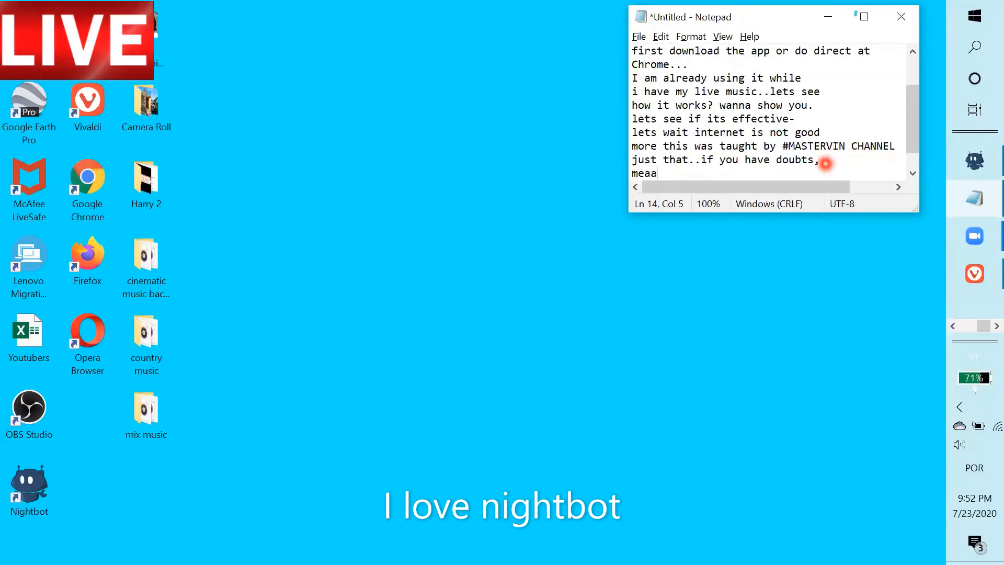
{"action": "type", "text": "sge at m"}
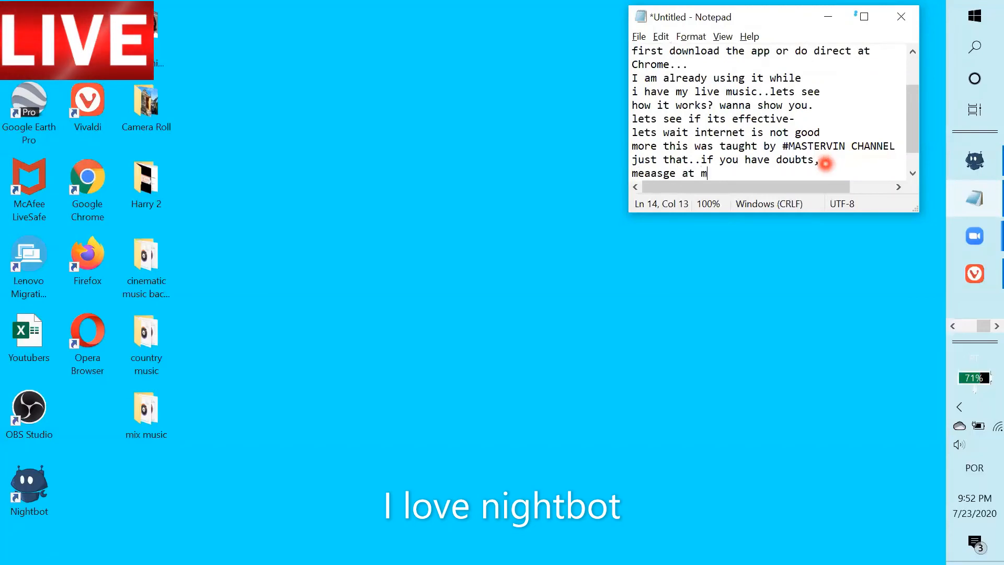
{"action": "type", "text": "y fb pa"}
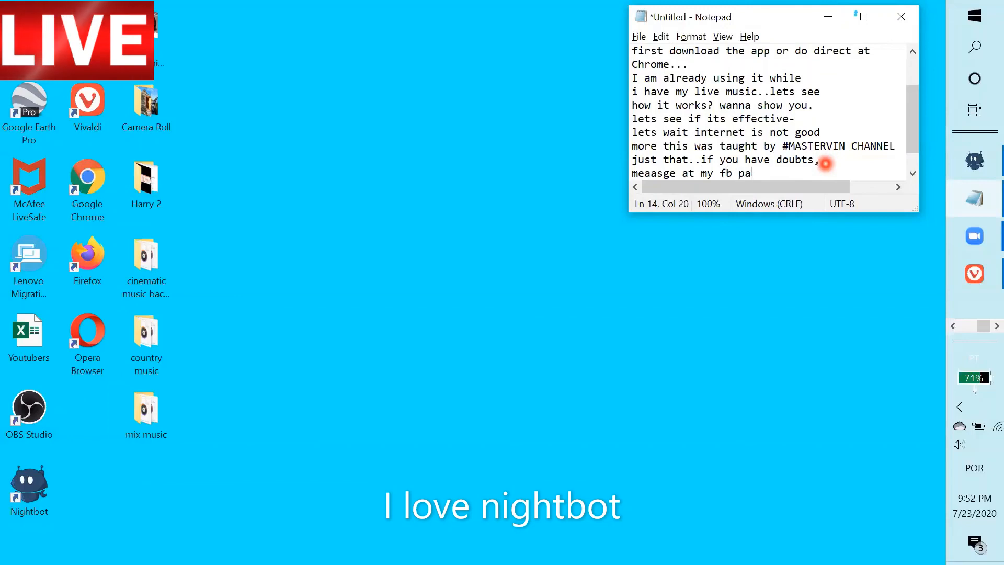
{"action": "type", "text": "ge\""}
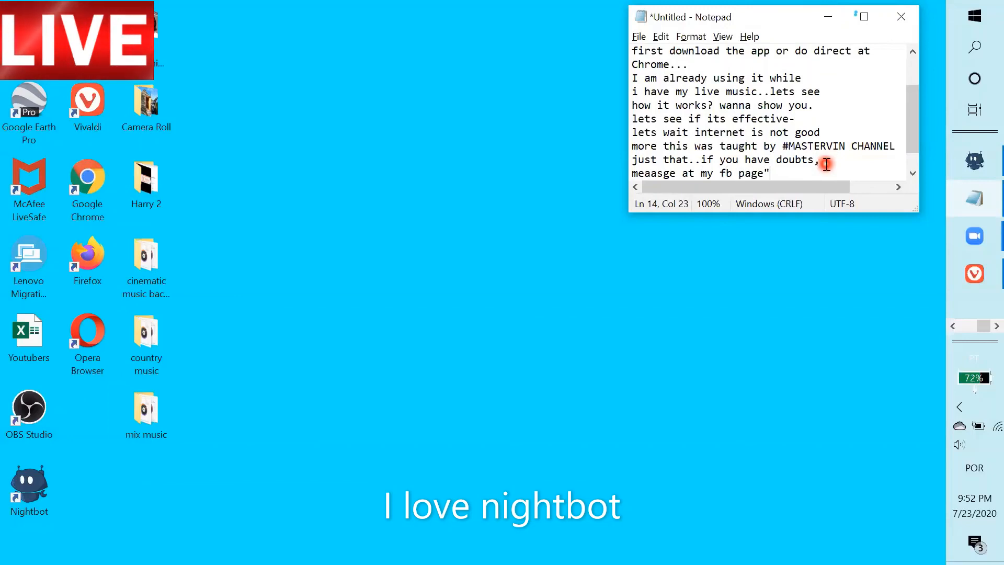
{"action": "key", "text": "Caps_Lock"}
{"action": "type", "text": "TUTOR "}
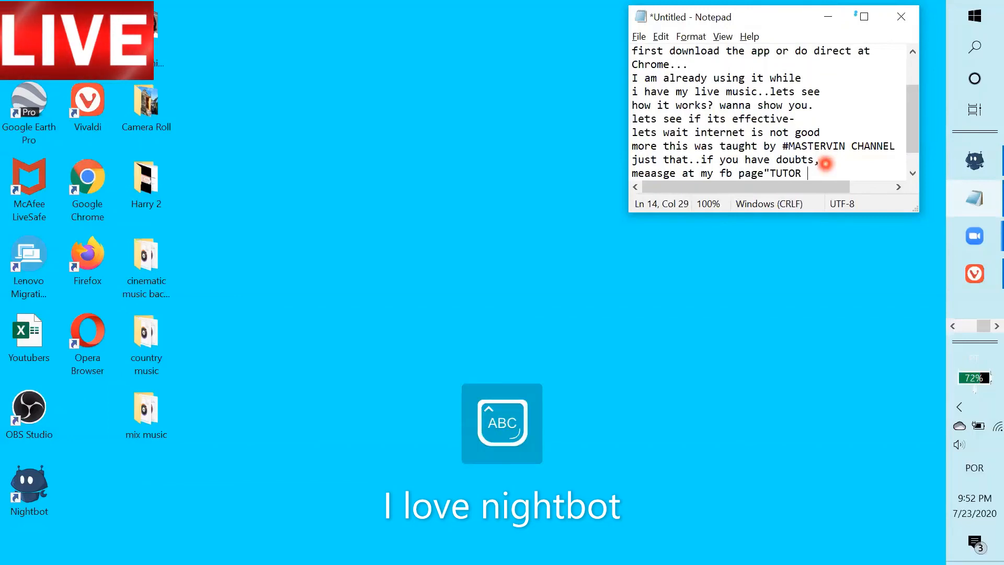
{"action": "type", "text": "JODA"}
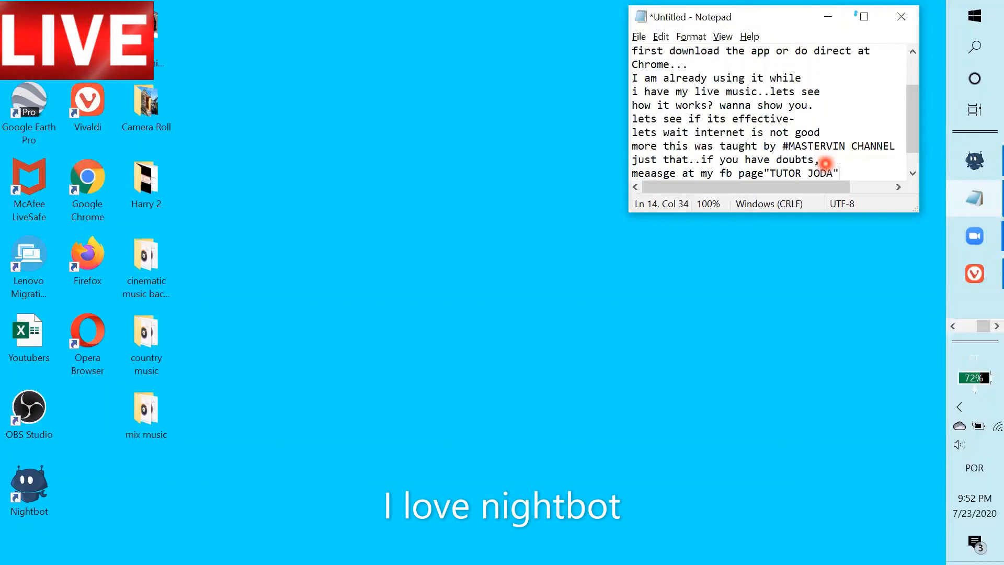
- Close the Messenger call window in Firefox and bring up the window with the YouTube Studio live stream
{"action": "left_click", "coordinate": [956, 327]}
{"action": "mouse_move", "coordinate": [969, 202]}
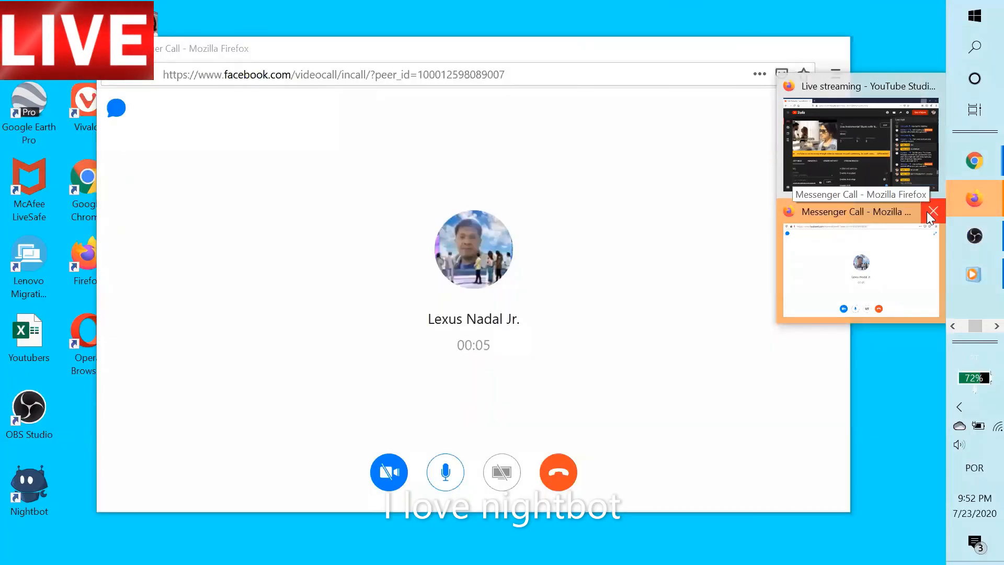
{"action": "left_click", "coordinate": [930, 214]}
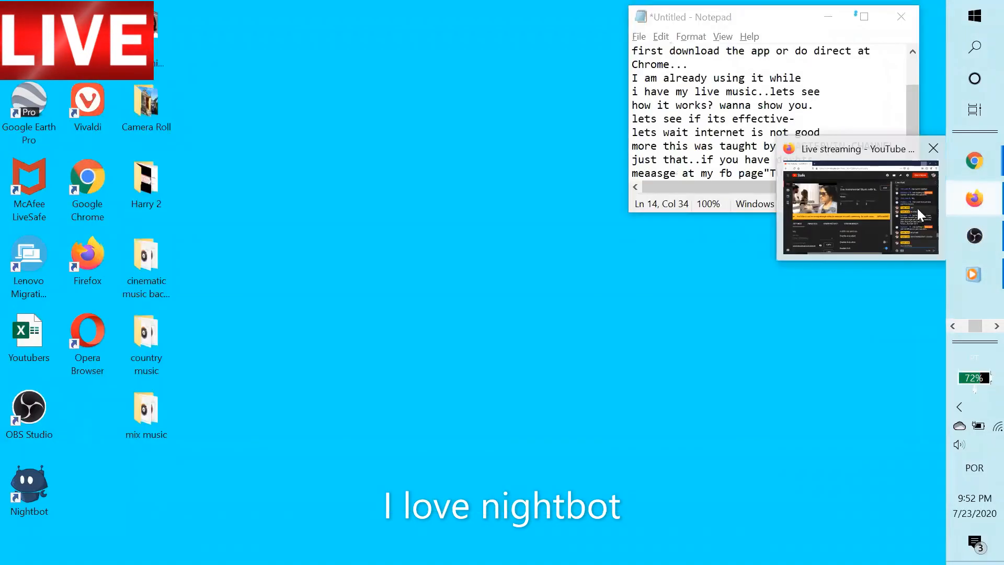
{"action": "left_click", "coordinate": [855, 196]}
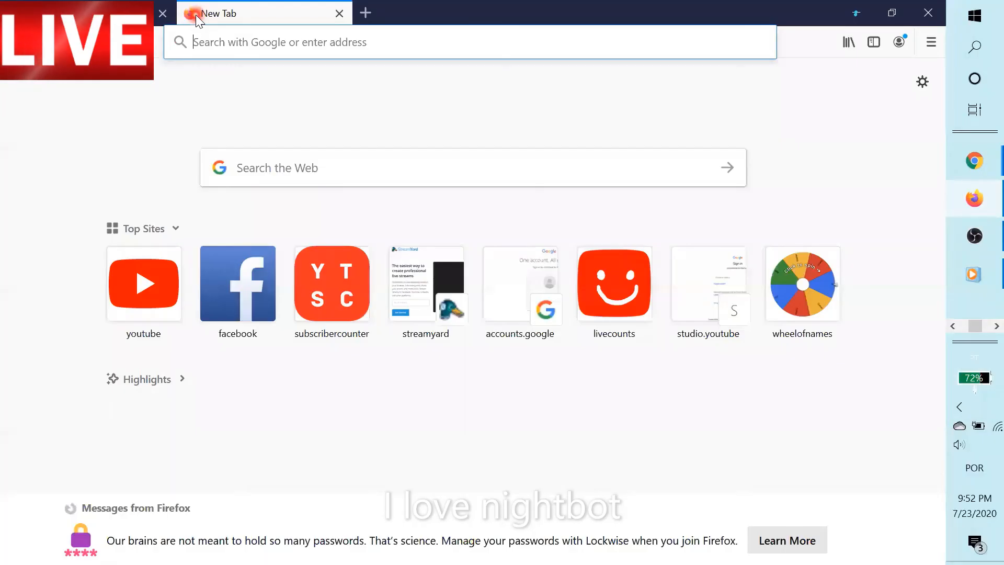
- Browse Facebook in a new tab, viewing the account's own profile page, the home feed and the Bloggers group
{"action": "left_click", "coordinate": [240, 298]}
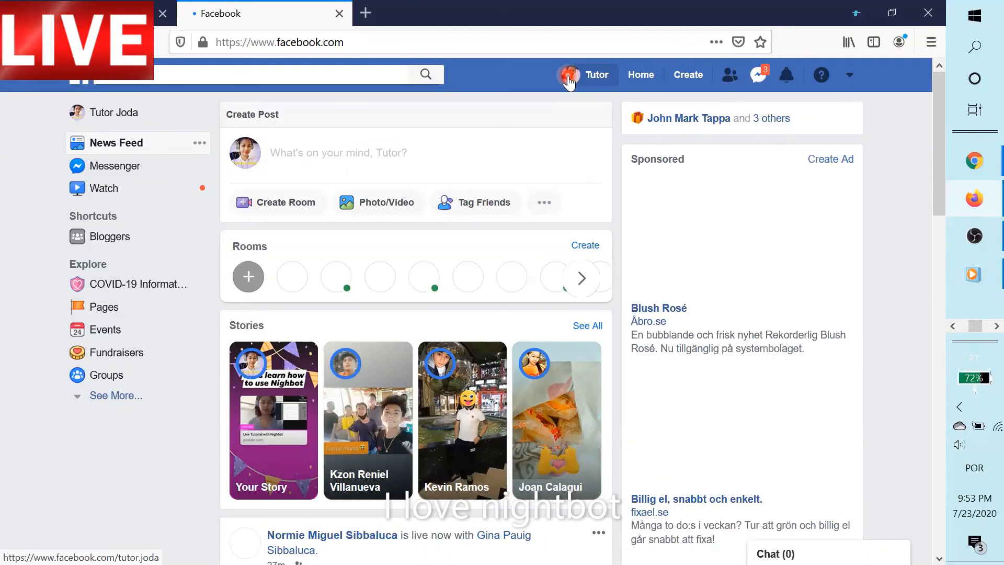
{"action": "left_click", "coordinate": [569, 81]}
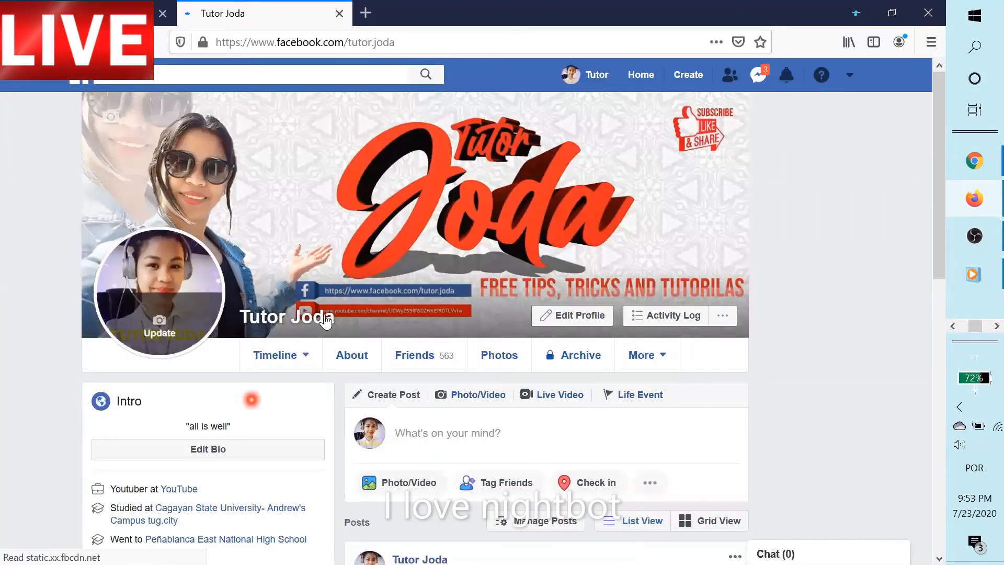
{"action": "left_click", "coordinate": [649, 80]}
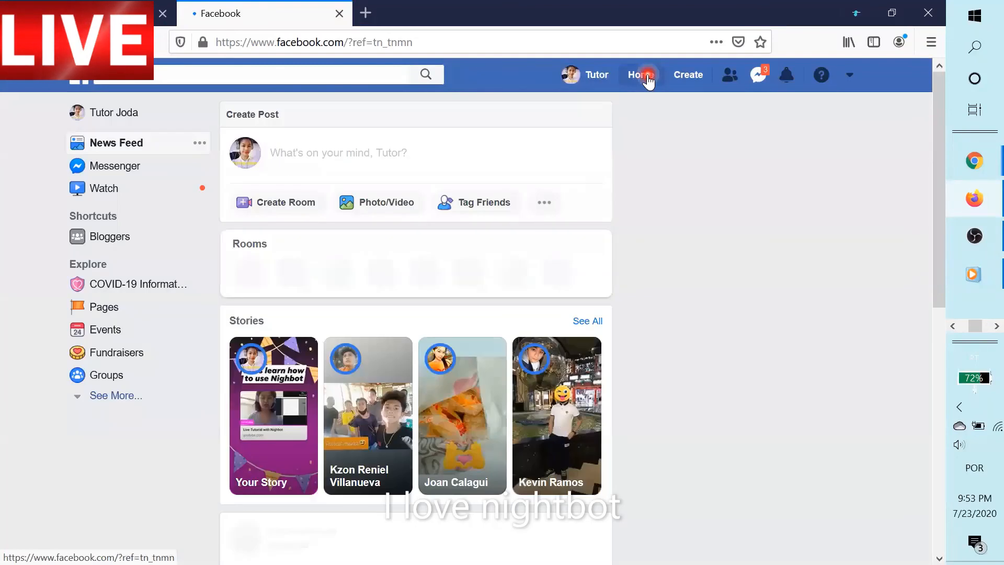
{"action": "left_click", "coordinate": [110, 236]}
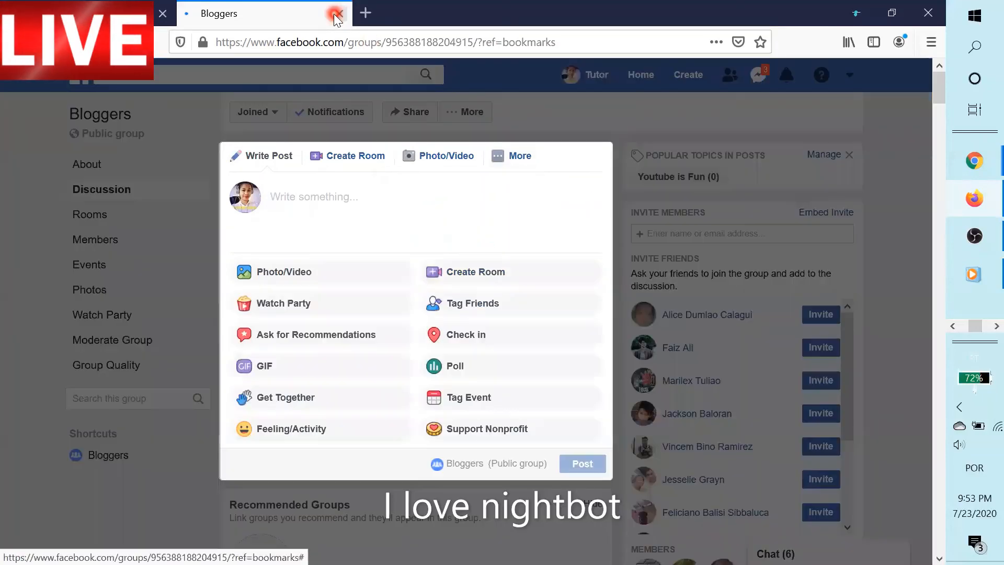
- Close the Facebook tab and minimize the Firefox window to return to the Notepad note
{"action": "left_click", "coordinate": [338, 13]}
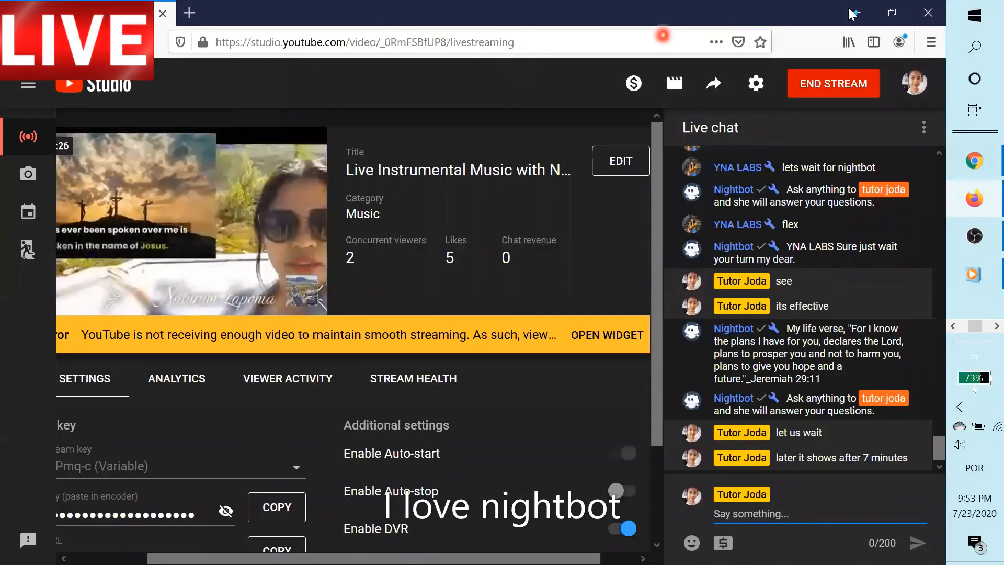
{"action": "left_click", "coordinate": [893, 13]}
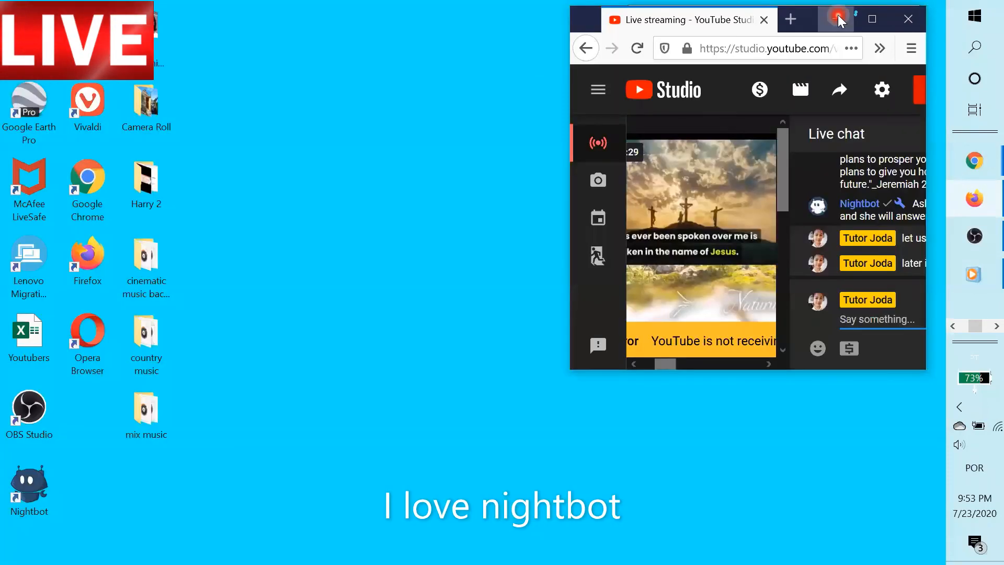
{"action": "left_click", "coordinate": [835, 19]}
- Add the line "thats all if you need help comment below...thanks" at the end of the note
{"action": "key", "text": "Return"}
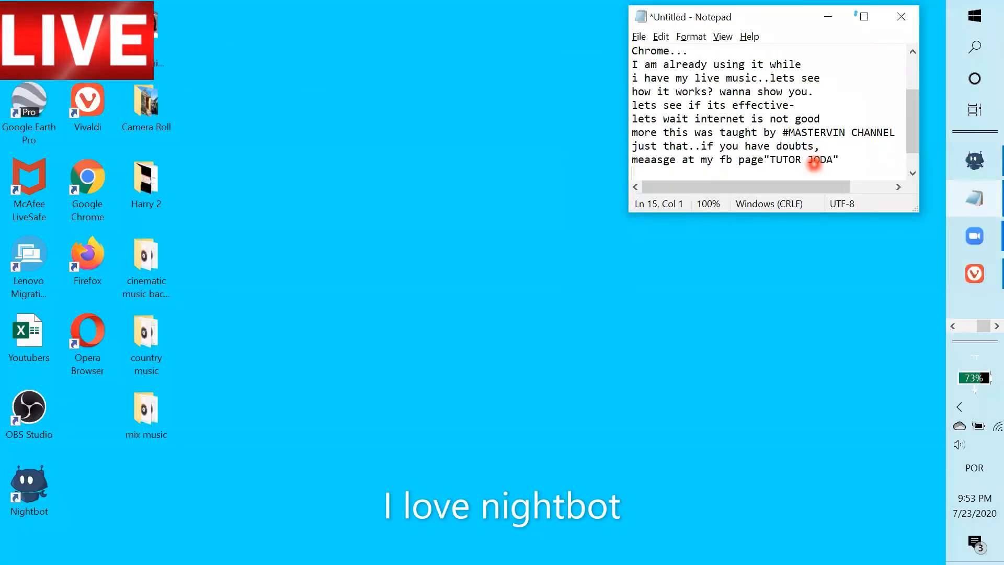
{"action": "type", "text": "tah"}
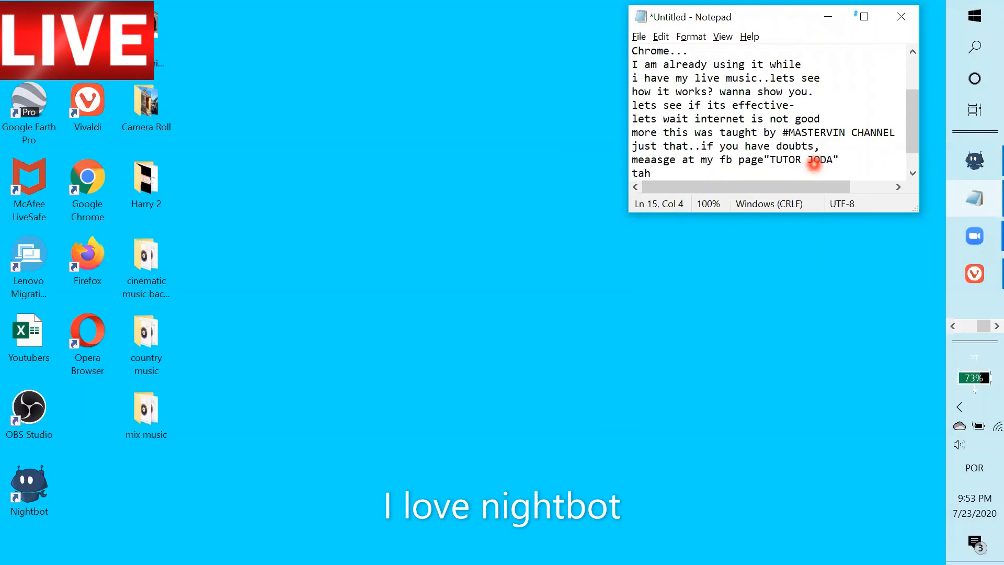
{"action": "key", "text": "BackSpace"}
{"action": "key", "text": "BackSpace"}
{"action": "type", "text": "hats"}
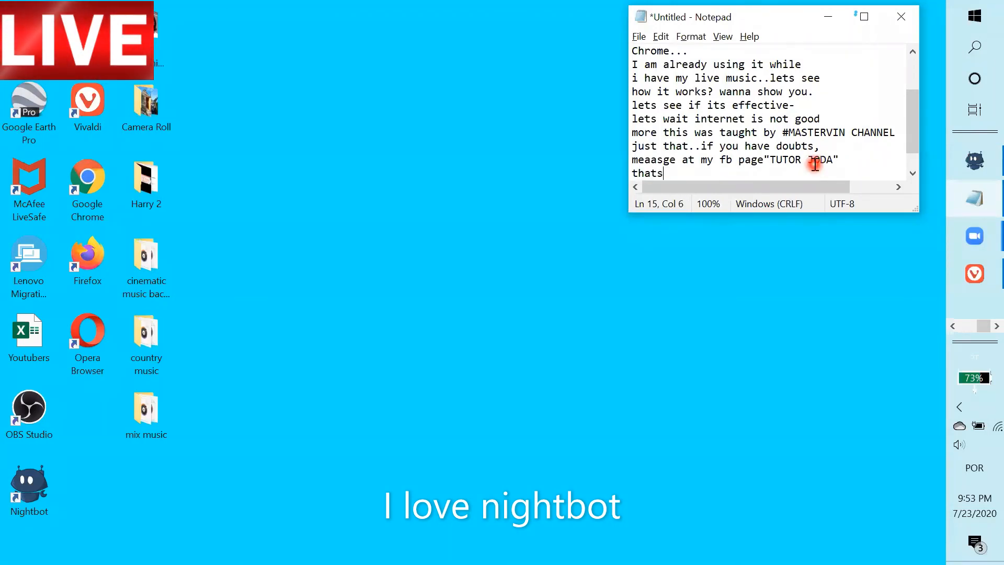
{"action": "type", "text": " all if "}
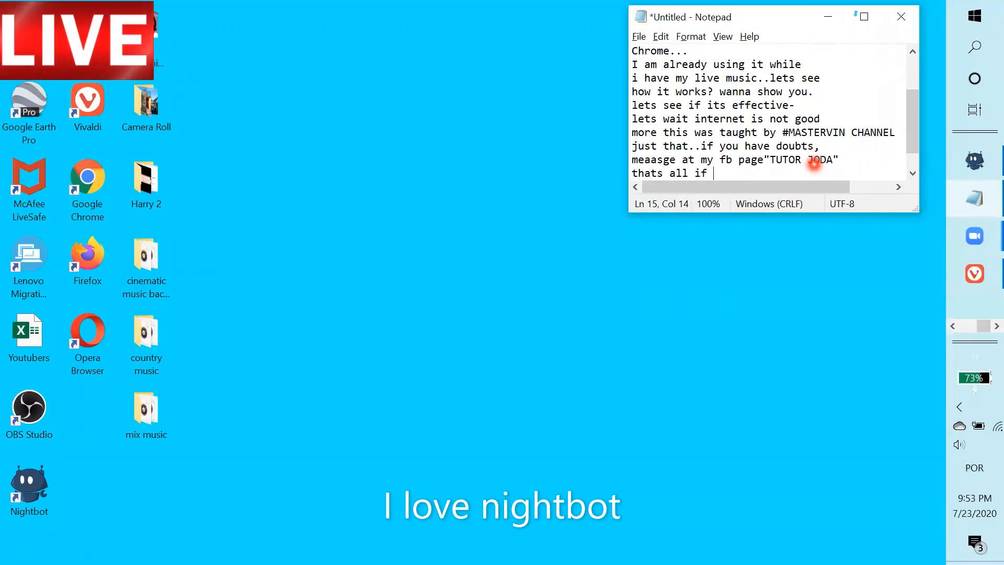
{"action": "type", "text": "y"}
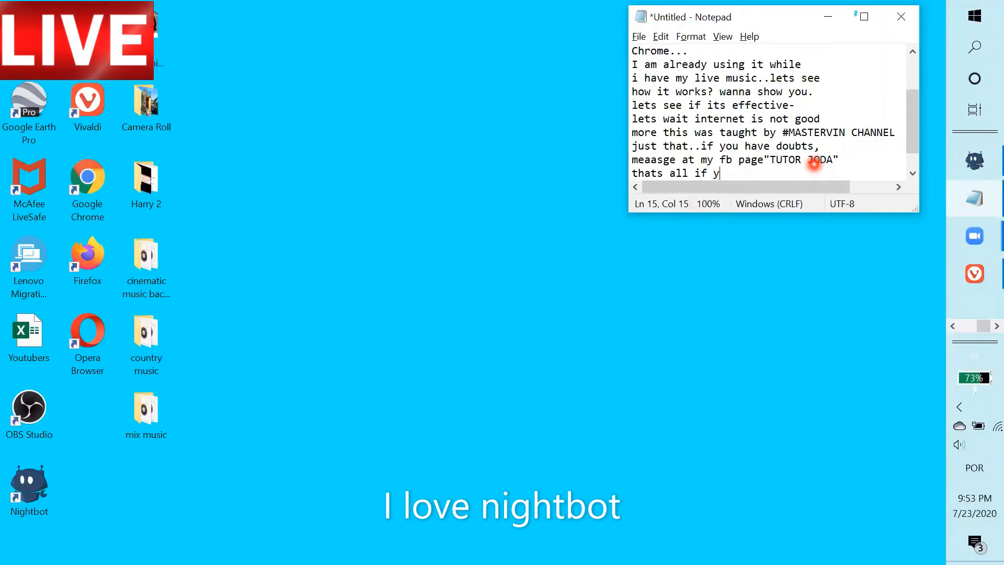
{"action": "type", "text": "ou need he"}
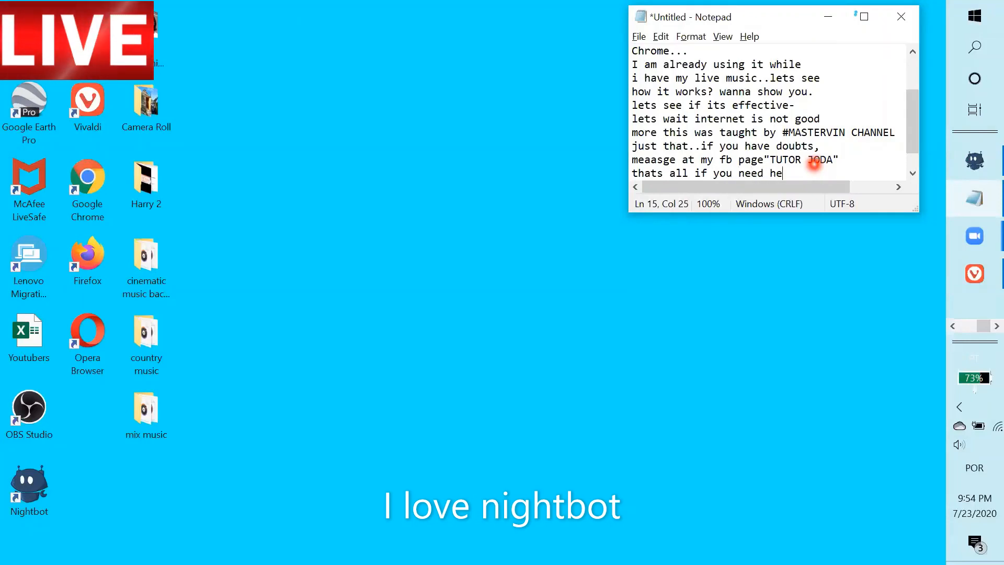
{"action": "type", "text": "lp comment below"}
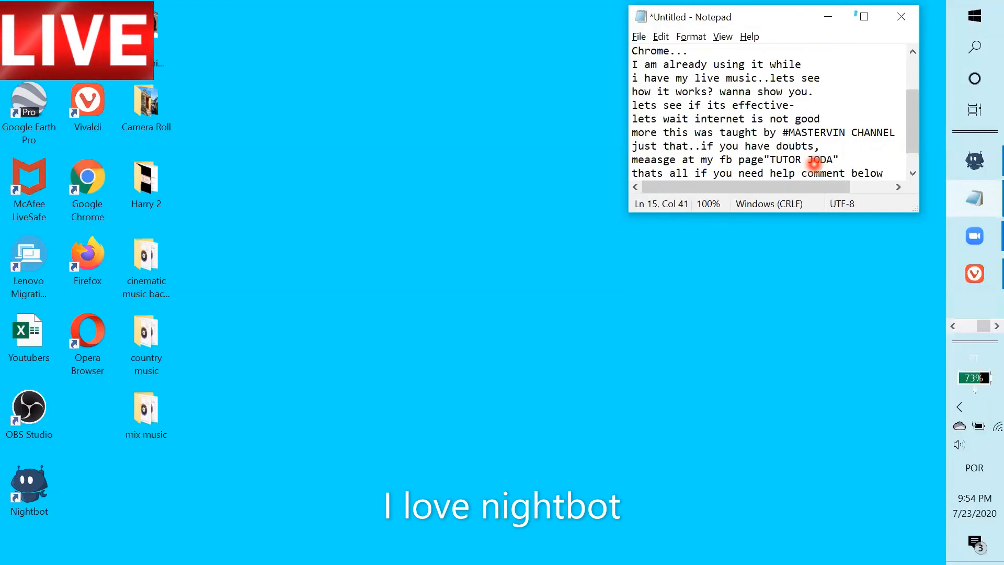
{"action": "type", "text": "...thank"}
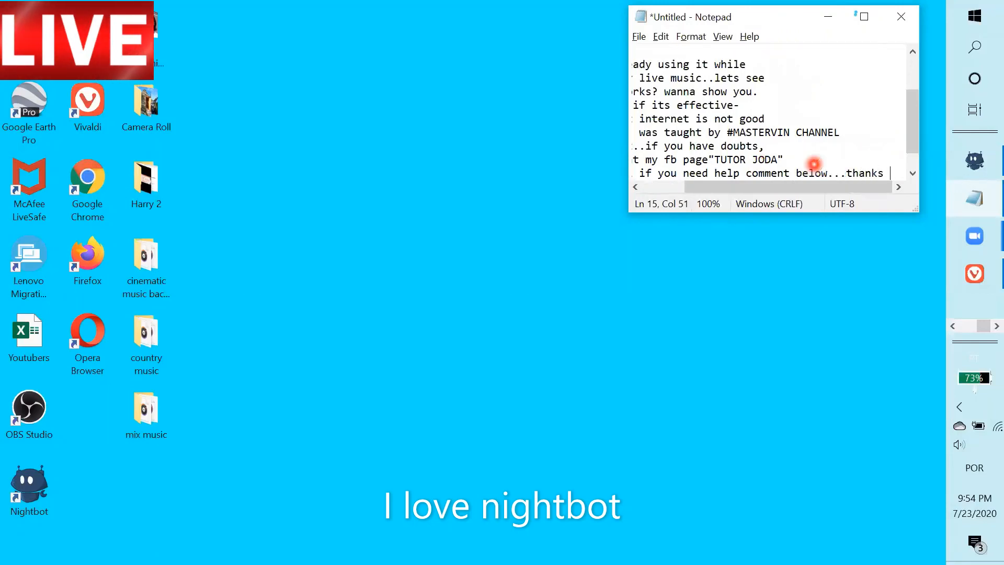
{"action": "type", "text": "s"}
- End the note with a new line reading "for watching. God bless"
{"action": "key", "text": "Return"}
{"action": "type", "text": "f"}
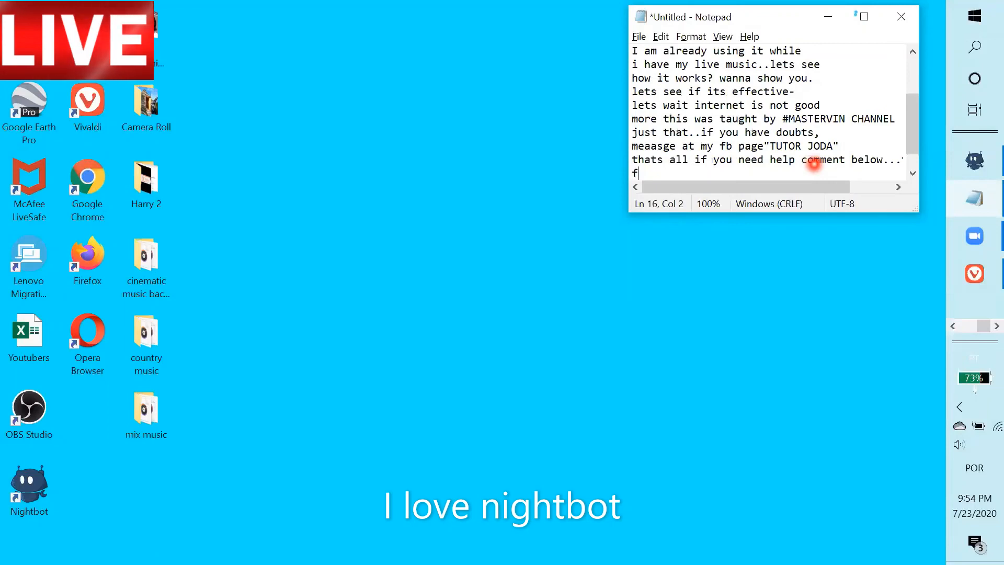
{"action": "type", "text": "or watchin"}
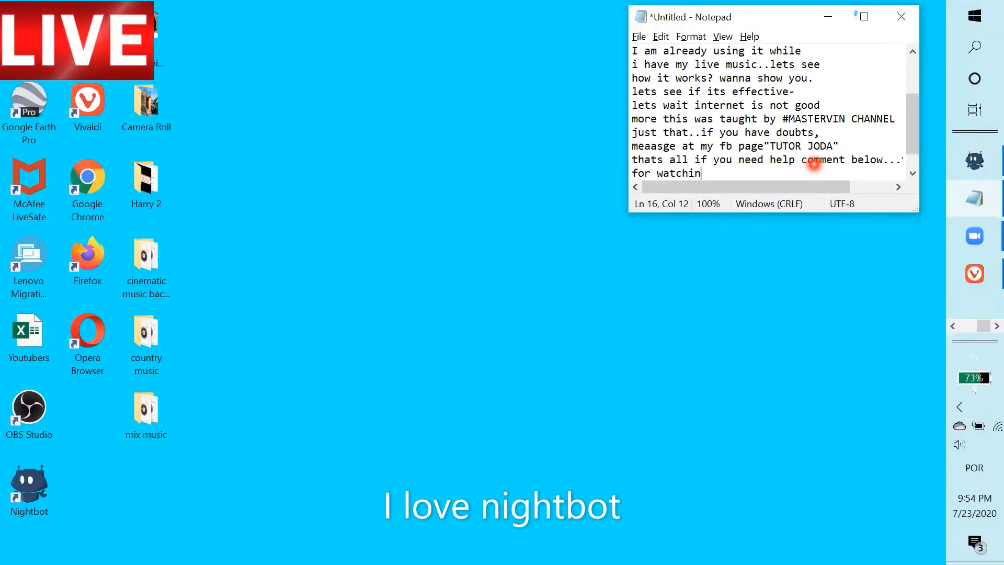
{"action": "type", "text": "g. "}
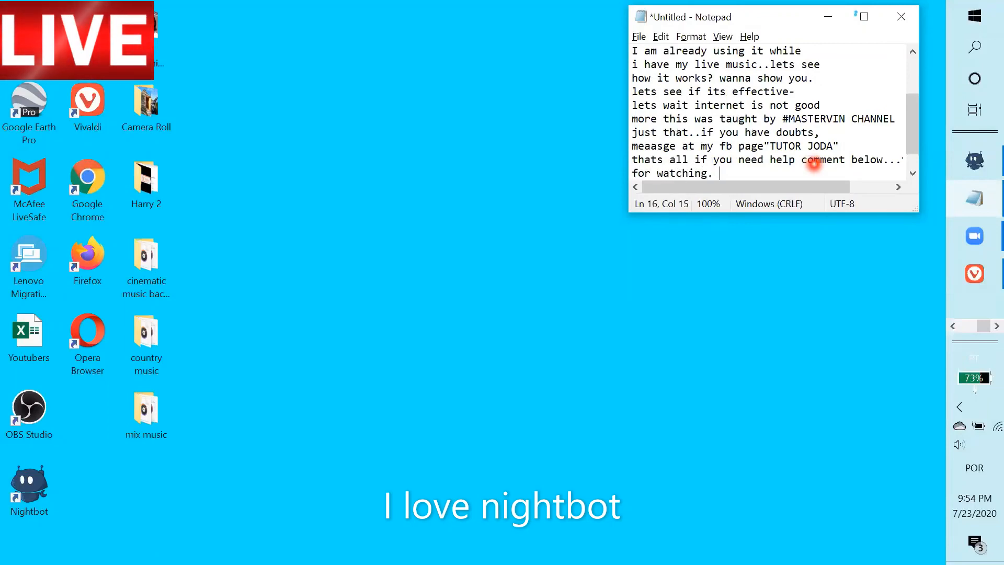
{"action": "type", "text": "God bless."}
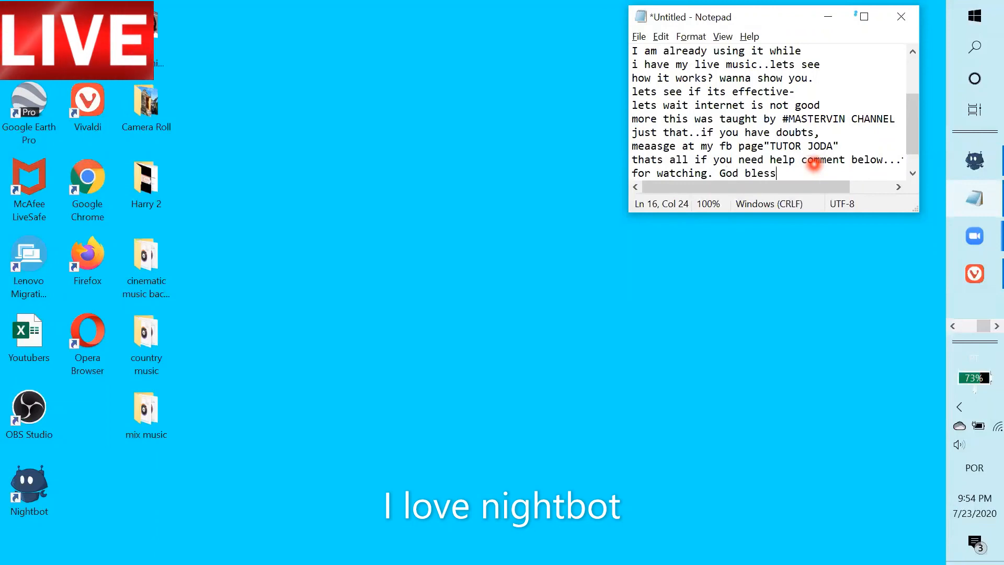